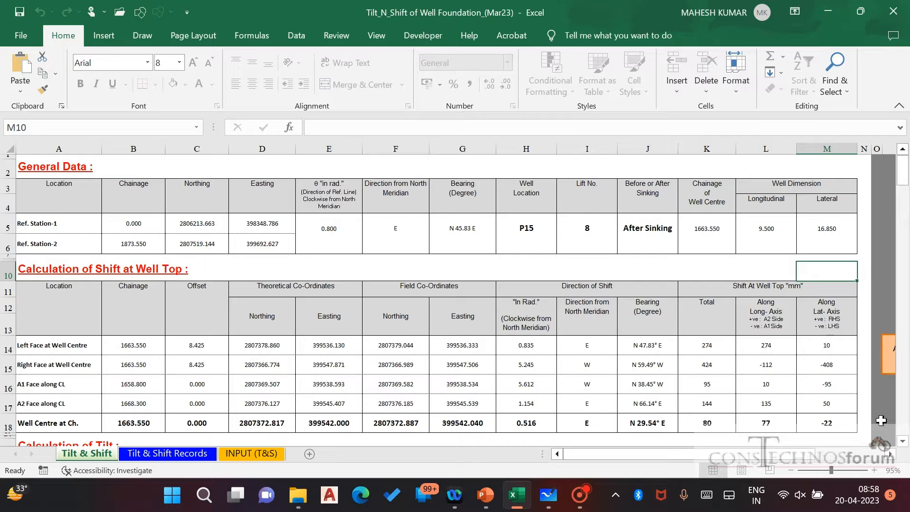
Step: Look over the Tilt & Shift Records and INPUT (T&S) sheets, and return to the Tilt & Shift sheet
click(161, 456)
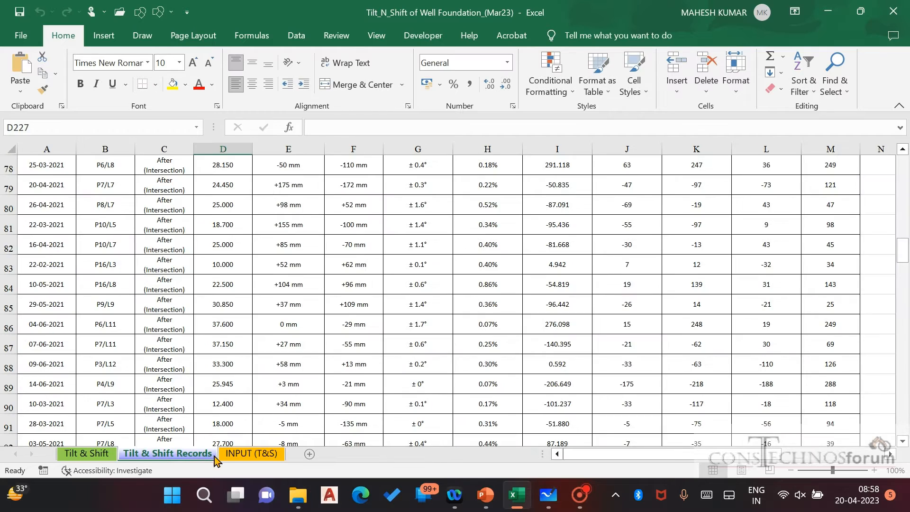
click(252, 453)
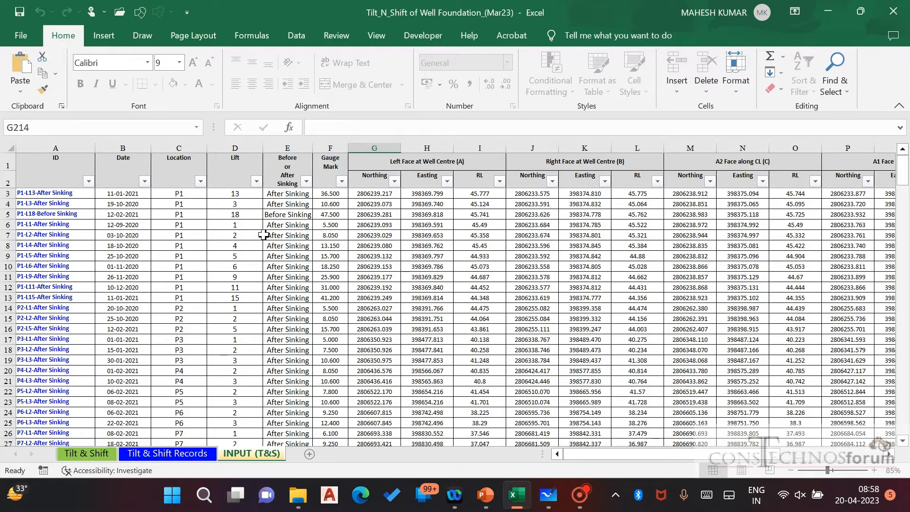
click(93, 454)
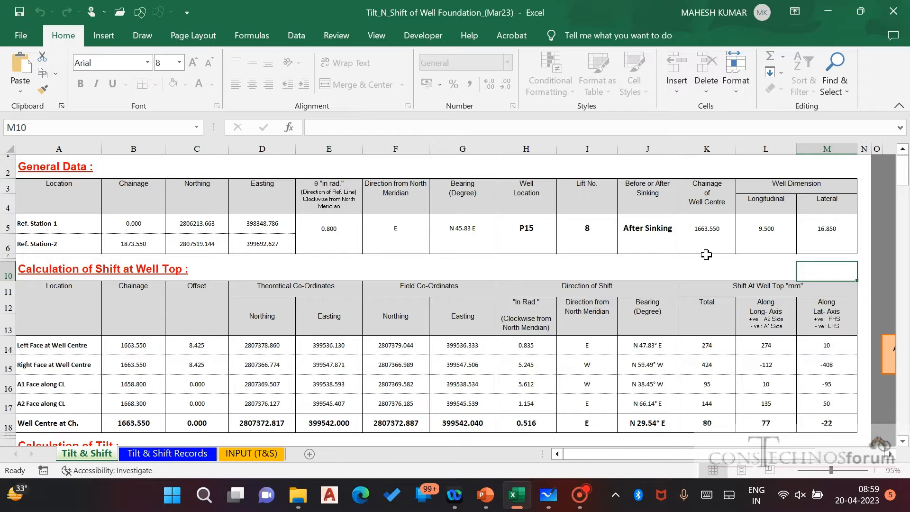
Step: Examine the Properties of Well table, the Bridge References table and the filling notes beside them
scroll(720, 288, down, 2)
scroll(719, 287, down, 15)
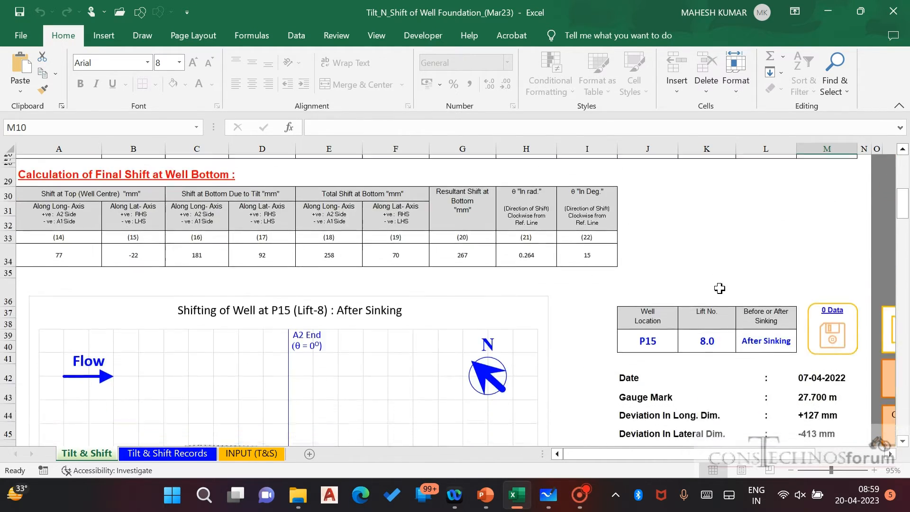
scroll(714, 295, down, 20)
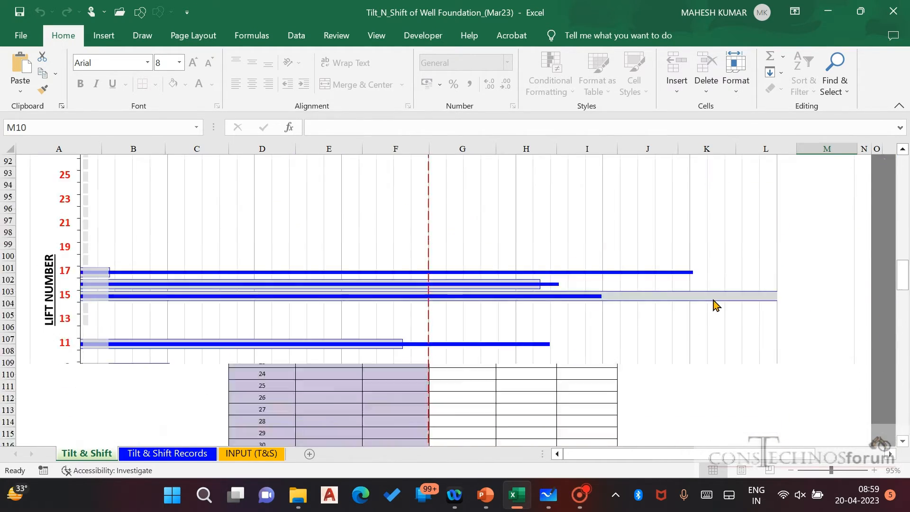
scroll(712, 306, down, 12)
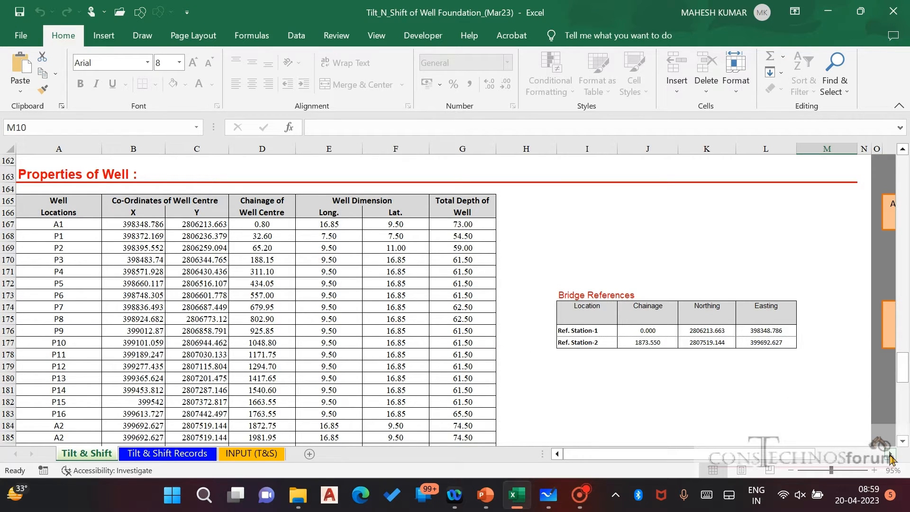
drag(890, 456, 890, 456)
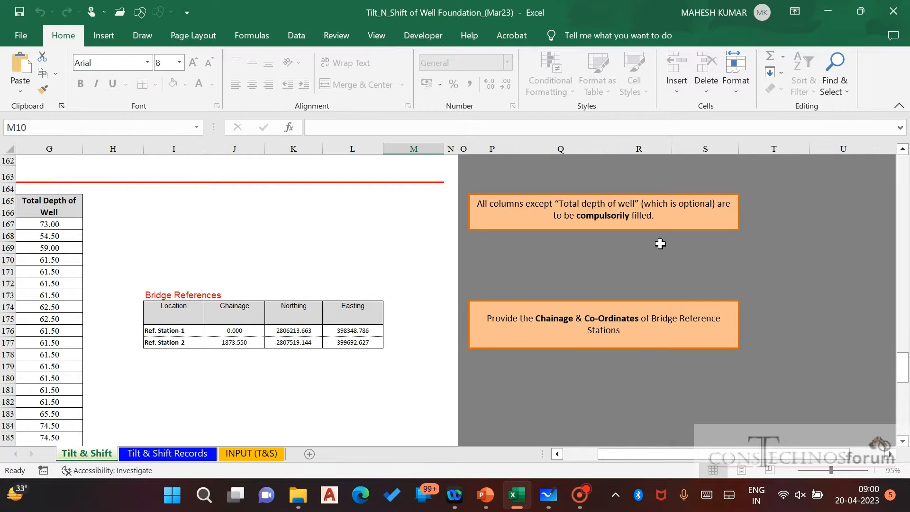
scroll(660, 244, left, 3)
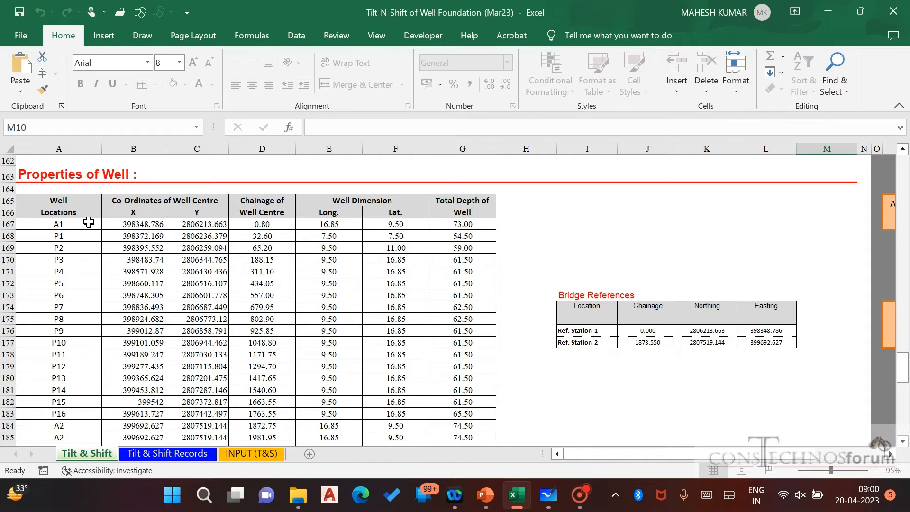
scroll(89, 222, down, 2)
scroll(75, 201, up, 3)
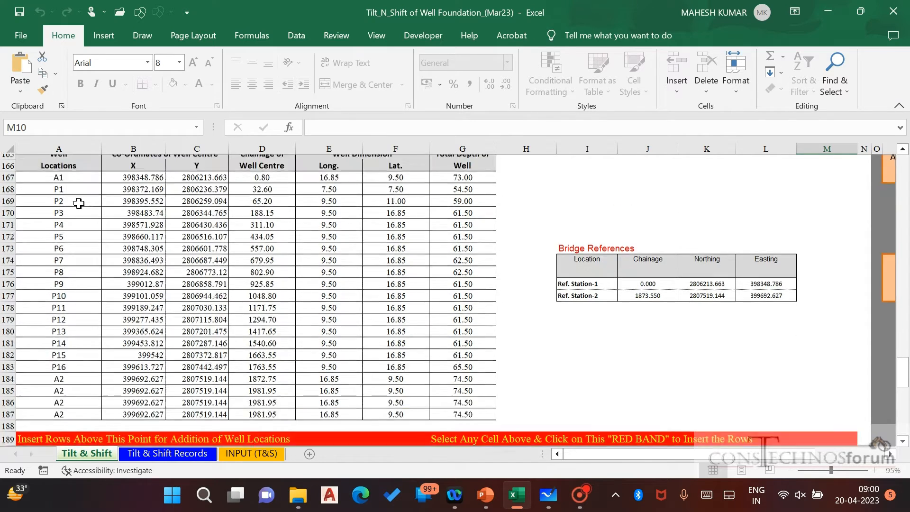
scroll(82, 222, down, 3)
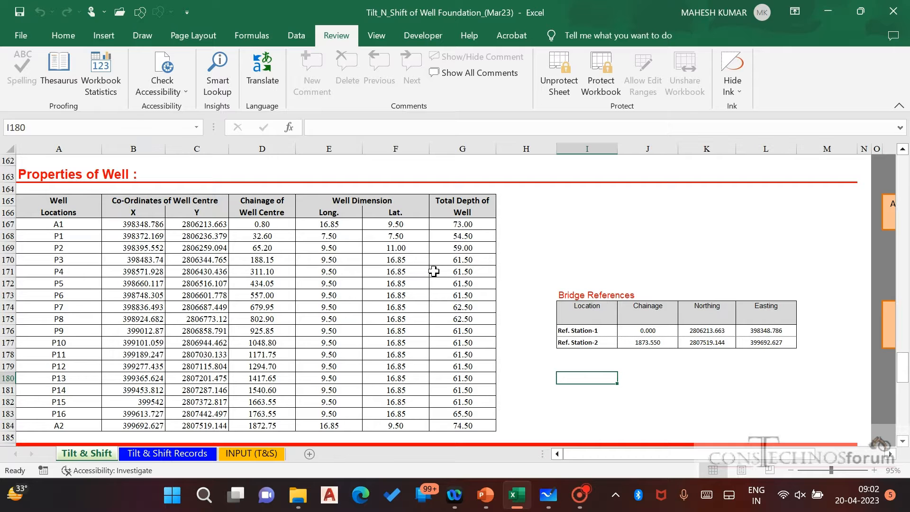
Step: Try to clear cell B189 in the grey area below the red band
scroll(519, 317, down, 2)
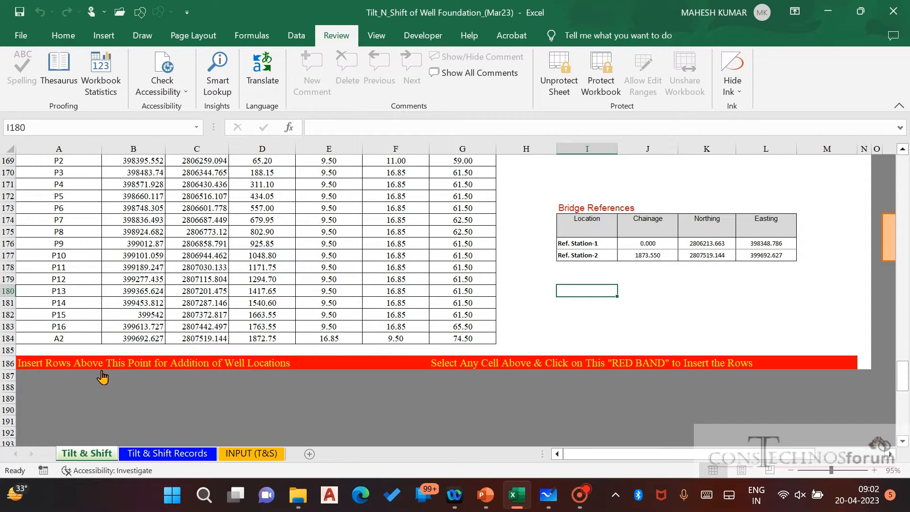
click(103, 396)
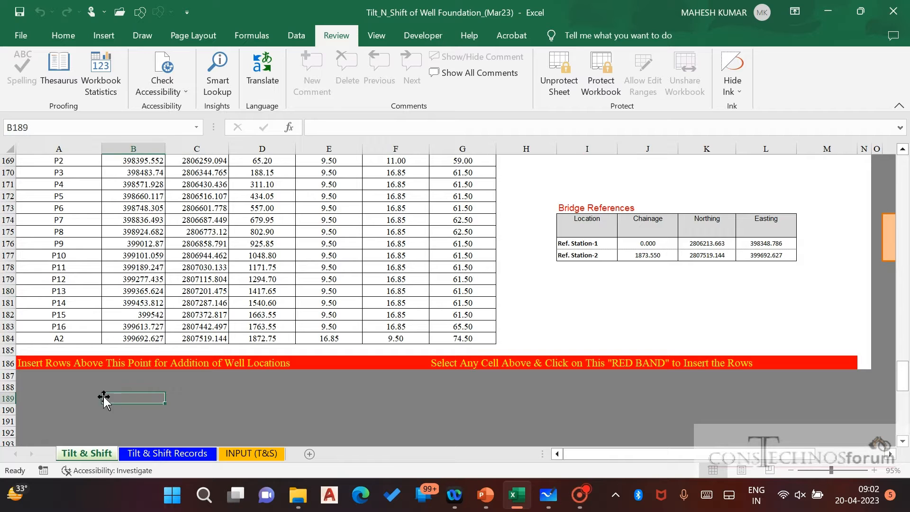
key(Delete)
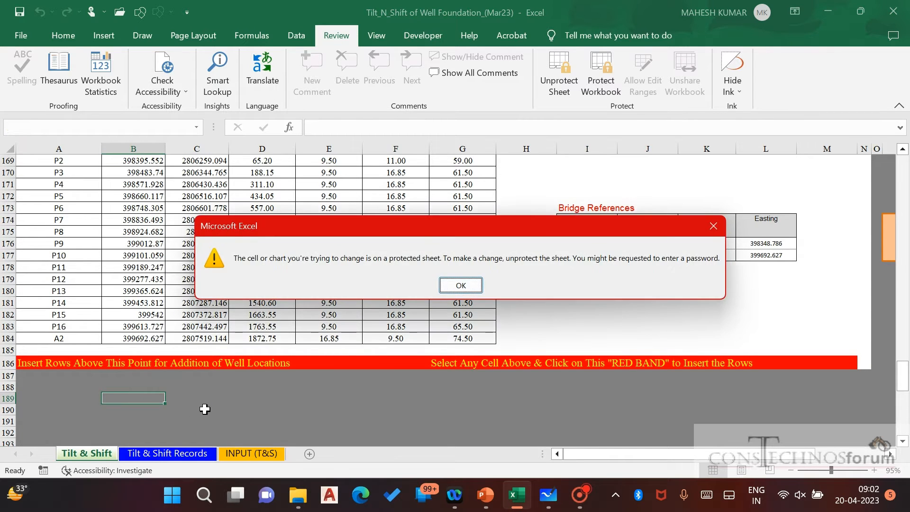
key(Return)
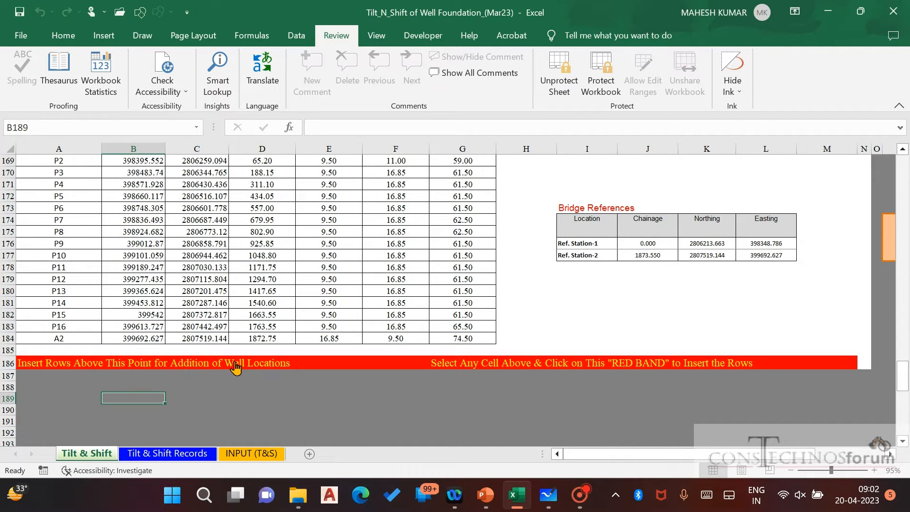
Step: Add 3 rows to the Properties of Well table using the red band for inserting well locations
click(151, 328)
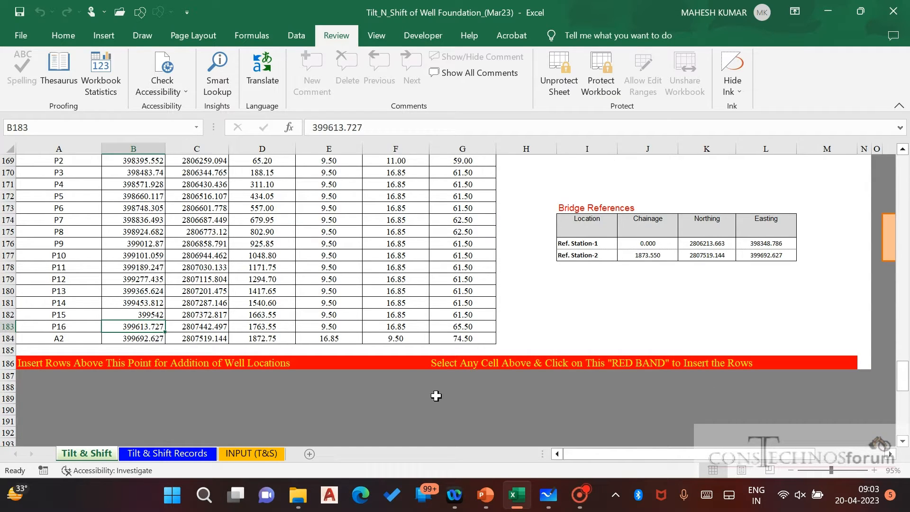
click(375, 328)
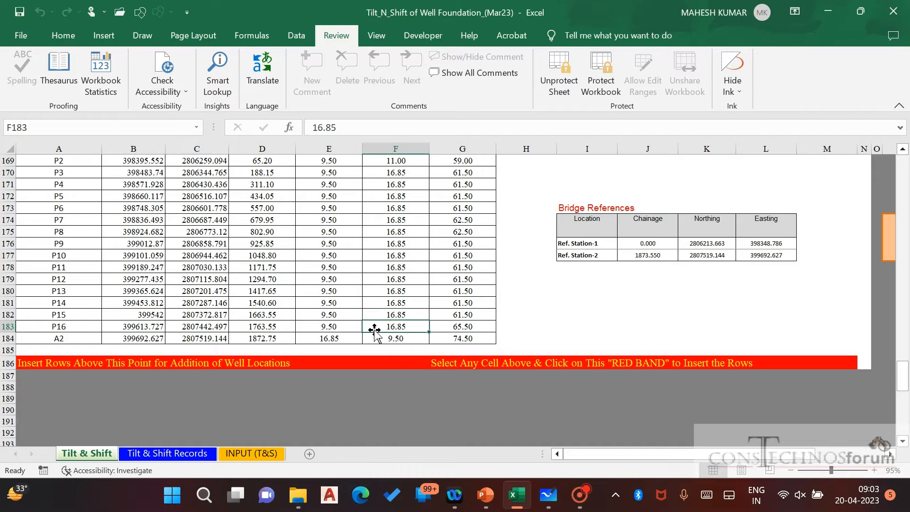
click(274, 278)
click(108, 269)
click(410, 315)
click(301, 315)
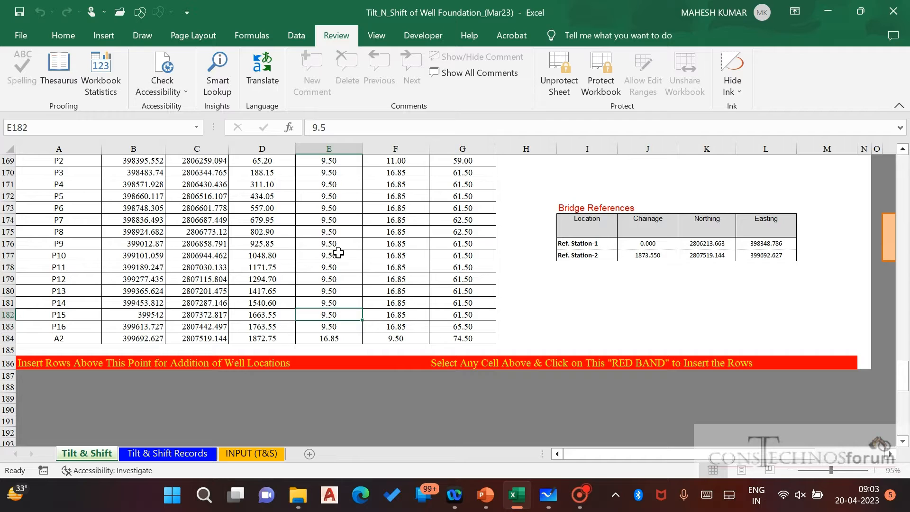
click(398, 364)
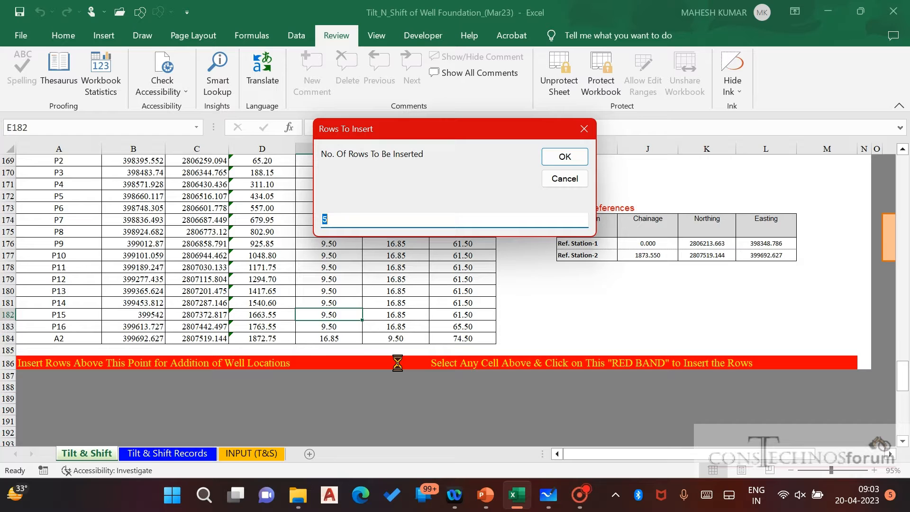
text(3)
key(Return)
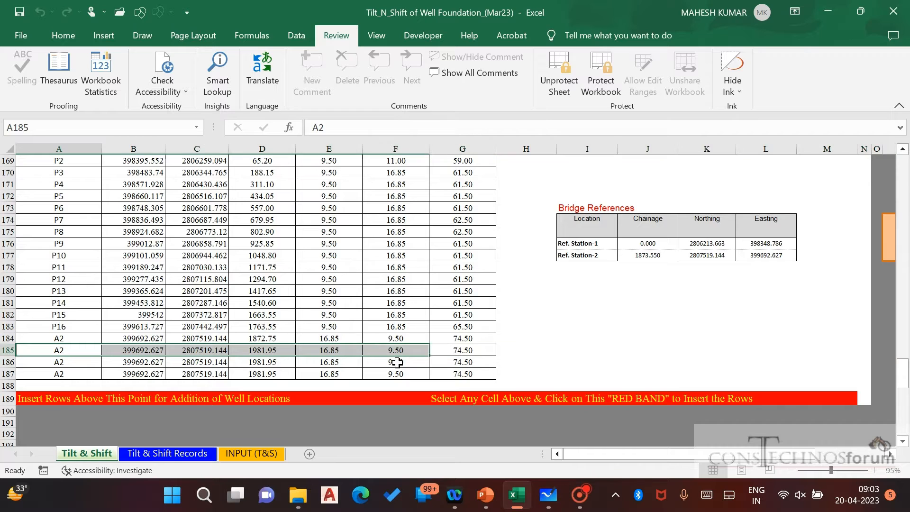
Step: Rename the well location in cell A184, directly below P16, as P17
key(Up)
key(Right)
key(Right)
key(Right)
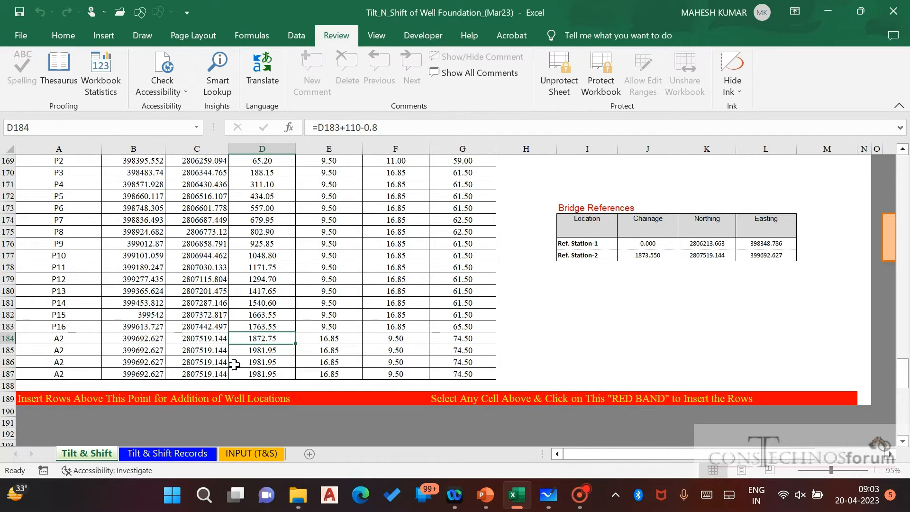
click(82, 349)
key(Up)
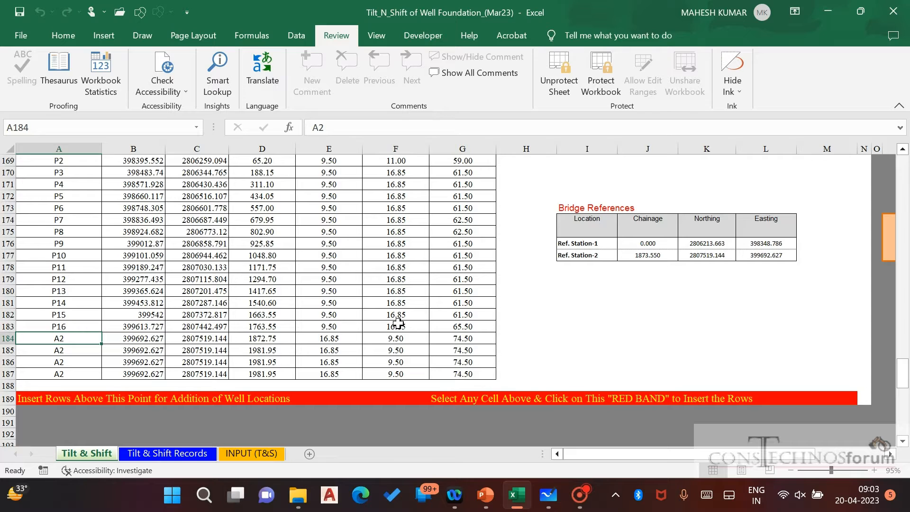
text(P)
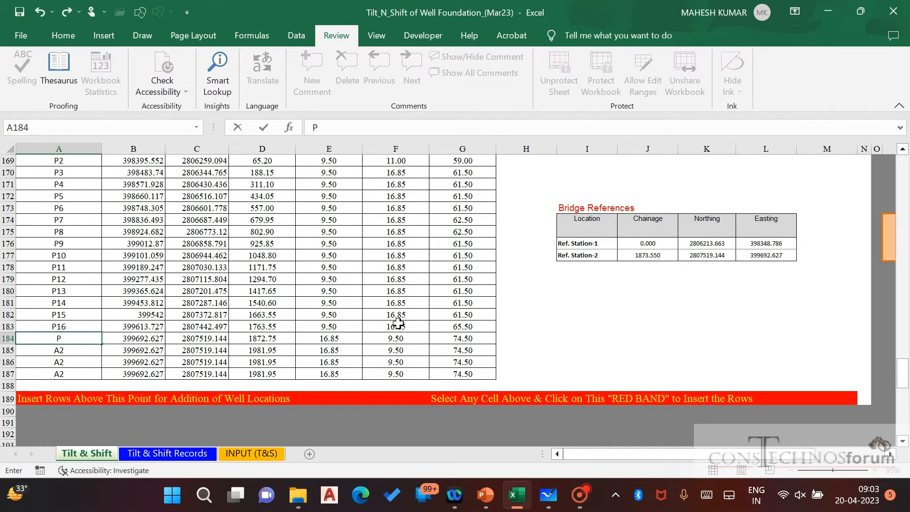
text(17)
key(Return)
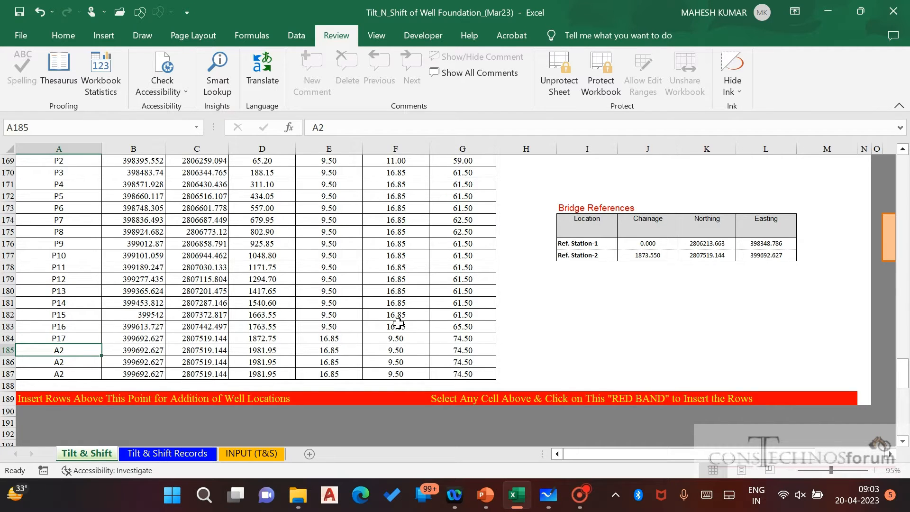
Step: Name the well locations in cells A185 and A186 P18 and P19
text(P)
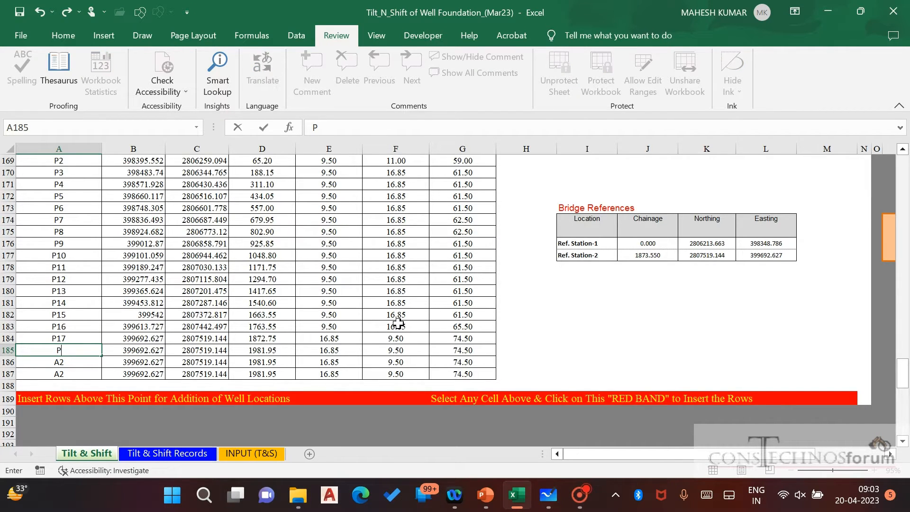
text(18)
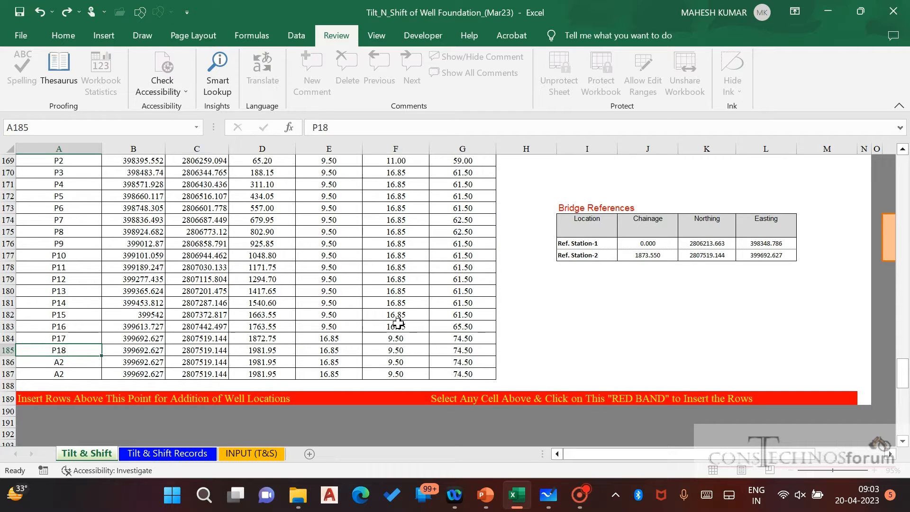
key(Return)
text(P)
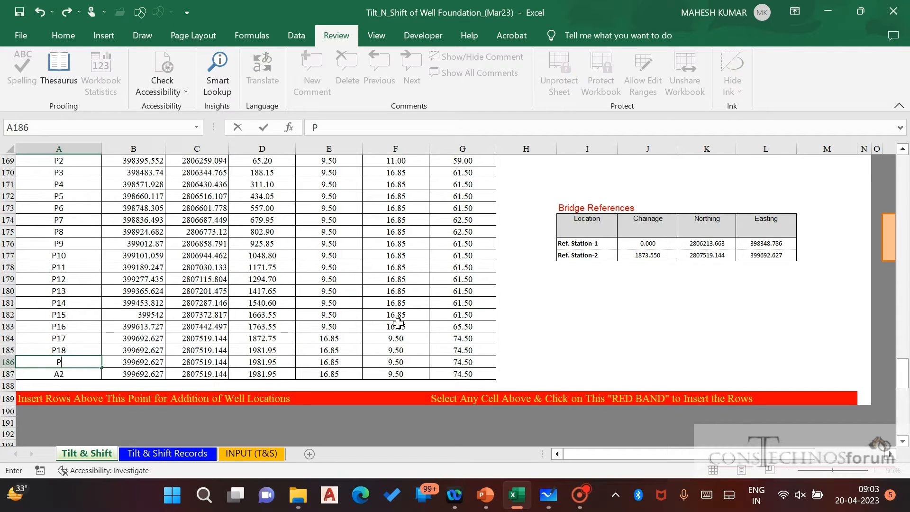
text(19)
key(Return)
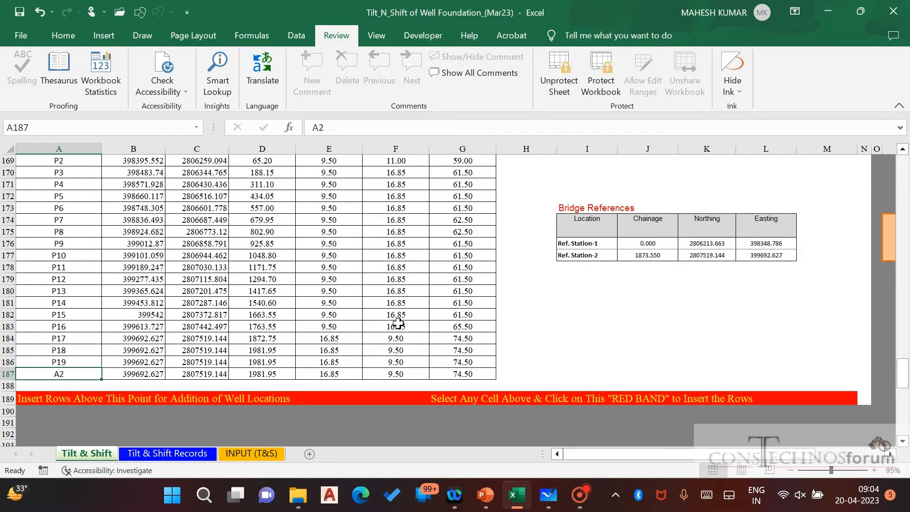
Step: Examine the X and Y coordinate and chainage cells in the P17 row of the Properties of Well table
key(Up)
key(Up)
key(Up)
key(Up)
key(Down)
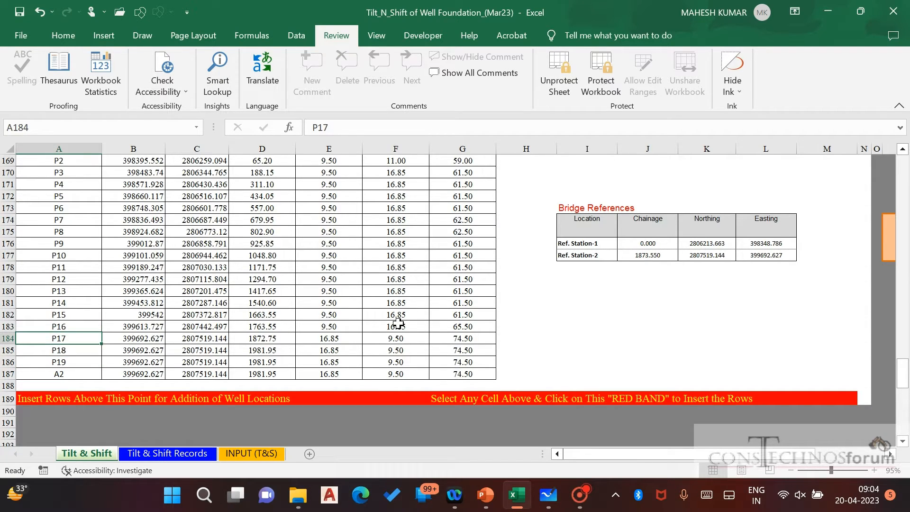
key(Right)
scroll(216, 349, up, 2)
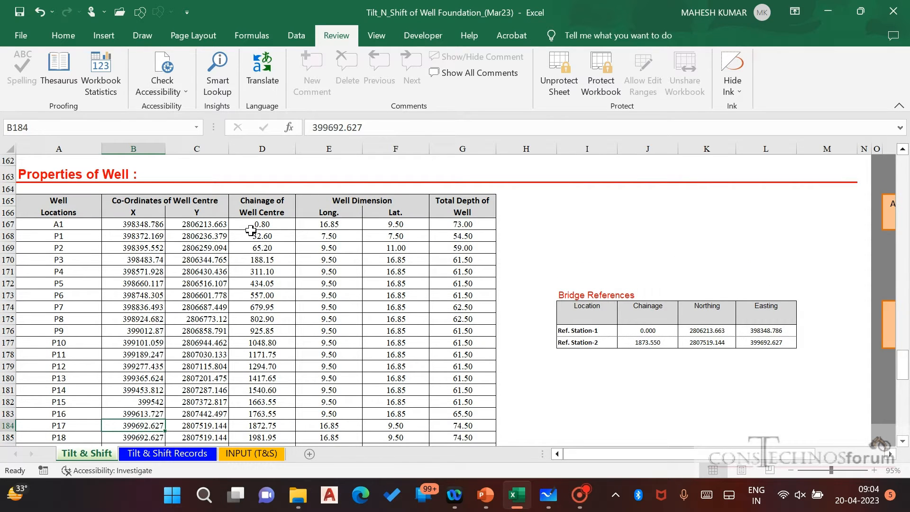
scroll(239, 252, down, 2)
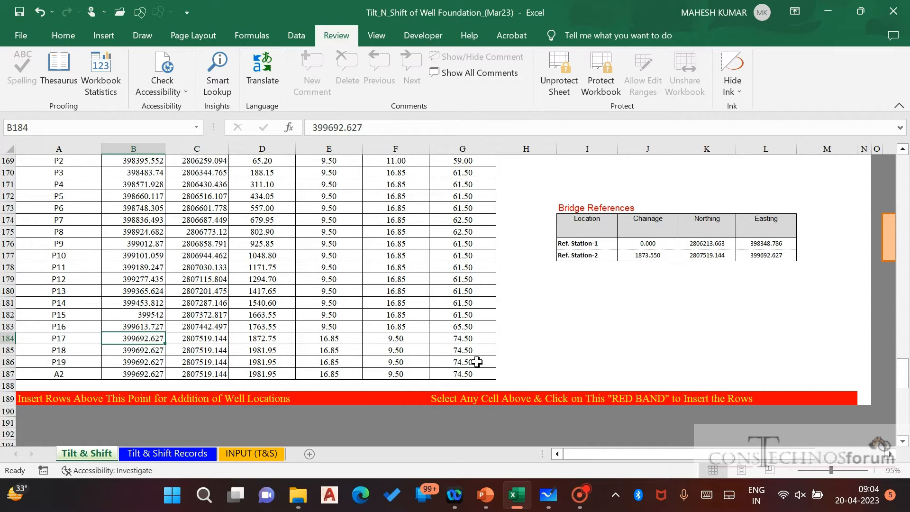
key(Left)
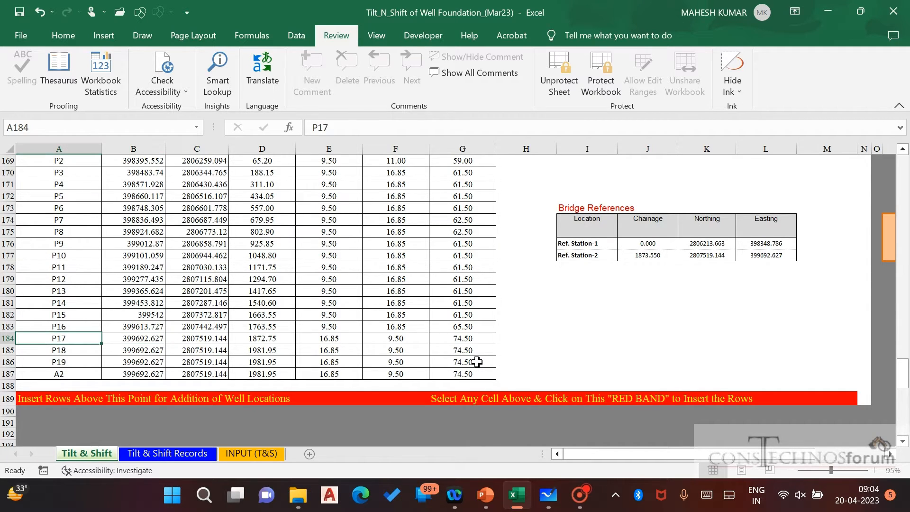
key(Right)
key(Right)
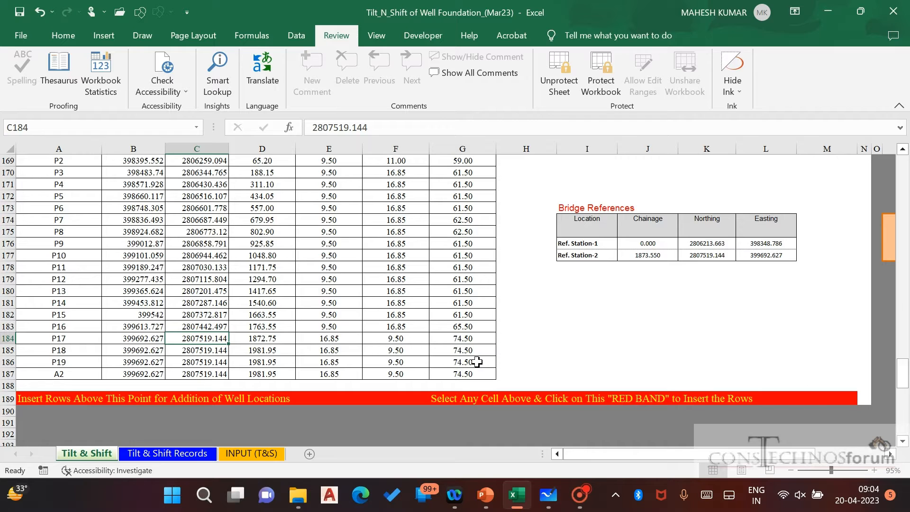
key(Right)
Step: Inspect the well centre chainage entries from A1 downward in the Properties of Well table
scroll(295, 384, up, 3)
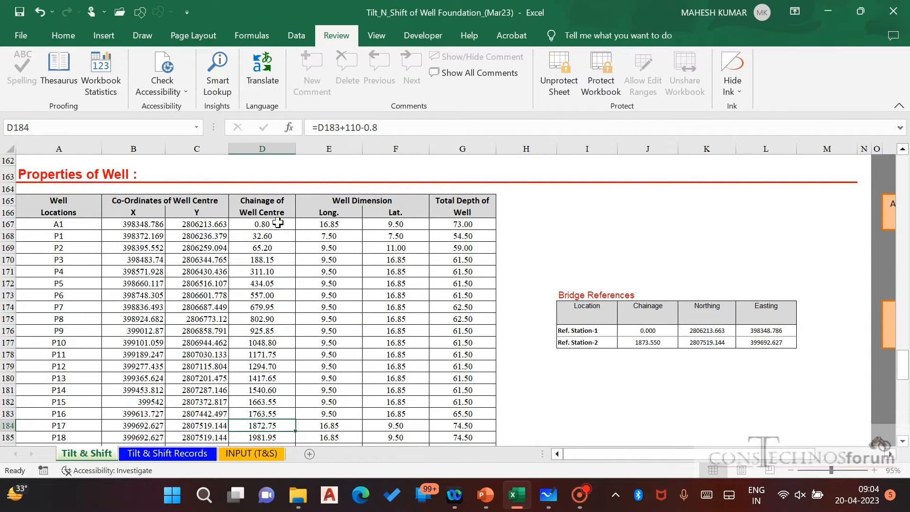
click(278, 223)
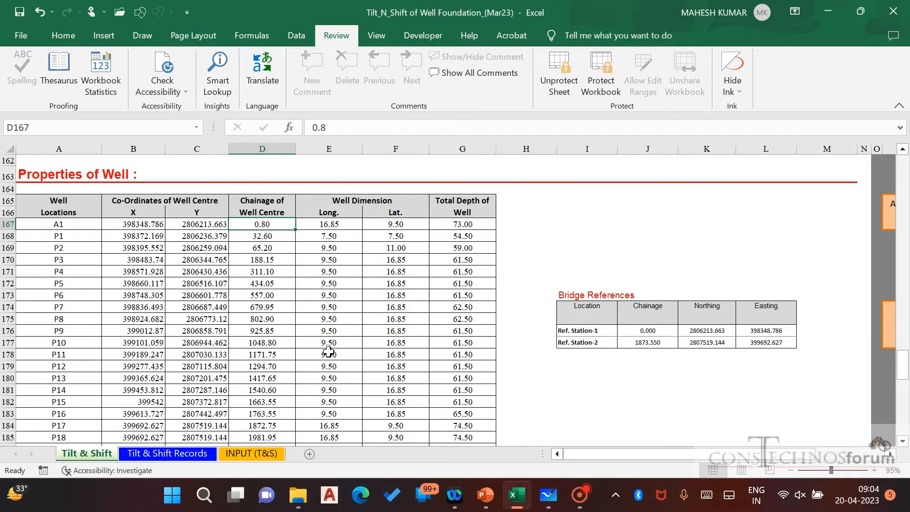
key(Down)
key(Down)
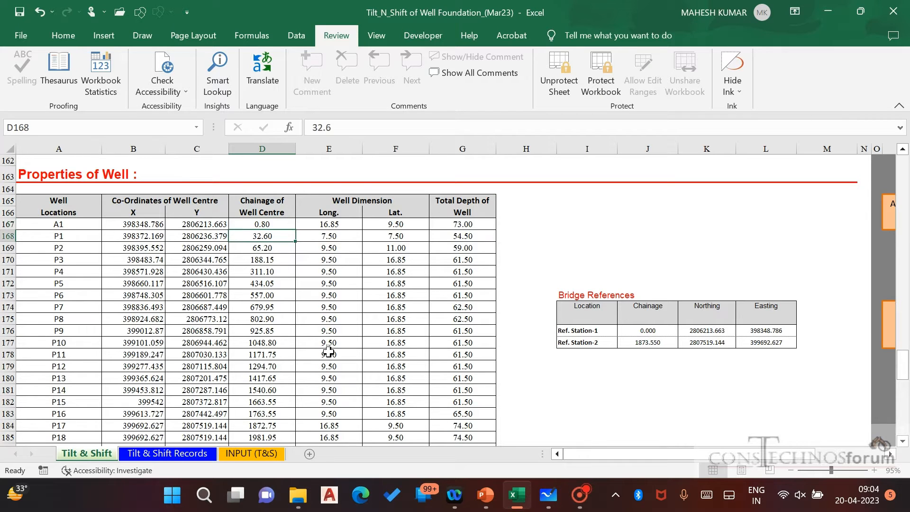
Step: Review the chainage formulas of the well centres from P1 down to A2 in the Properties of Well table
key(Down)
key(Down)
key(Down)
key(Down)
key(Down)
key(Down)
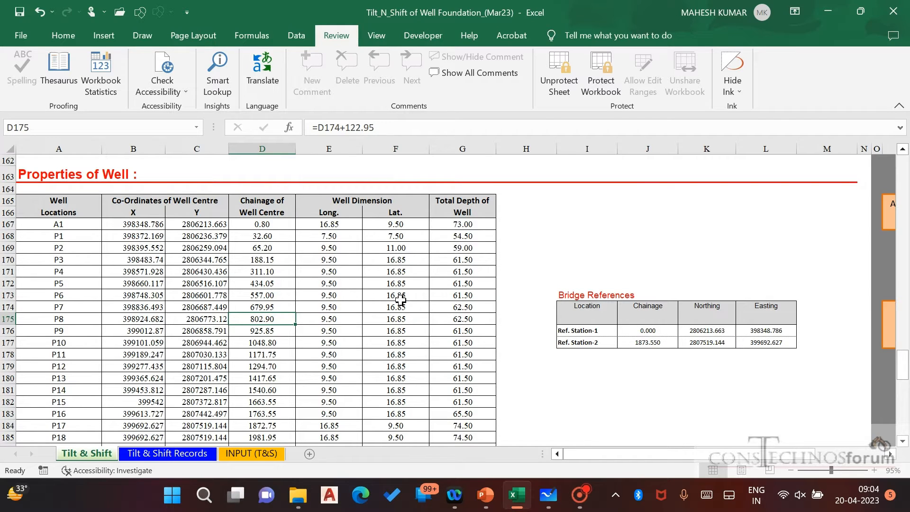
key(Down)
key(Down)
key(Down)
key(Down)
key(Down)
key(Down)
key(Down)
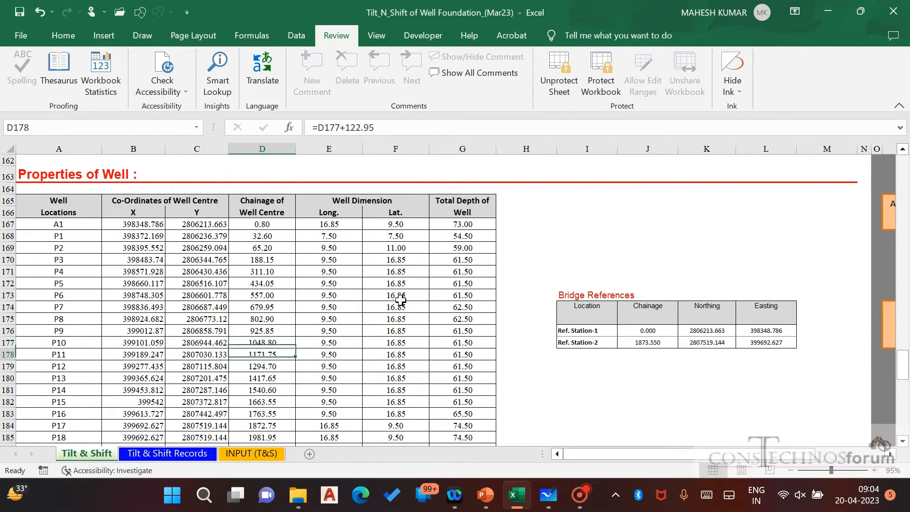
key(Down)
key(Down)
key(Down)
key(Down)
key(Down)
key(Down)
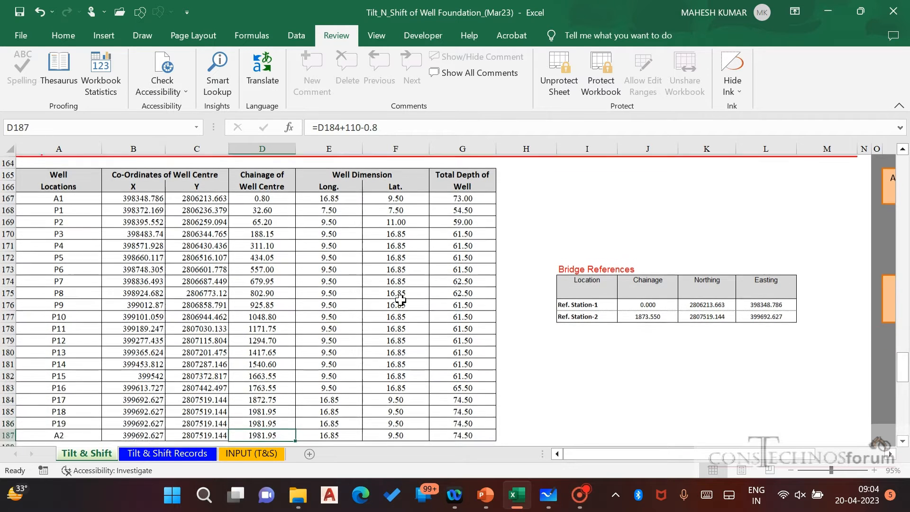
Step: Trace the well centre chainage entries from A2 back up to A1
key(Up)
key(Up)
key(Up)
key(Up)
key(Up)
key(Up)
key(Up)
key(Up)
key(Up)
key(Up)
key(Up)
key(Up)
key(Up)
key(Up)
key(Up)
key(Up)
key(Up)
key(Up)
key(Up)
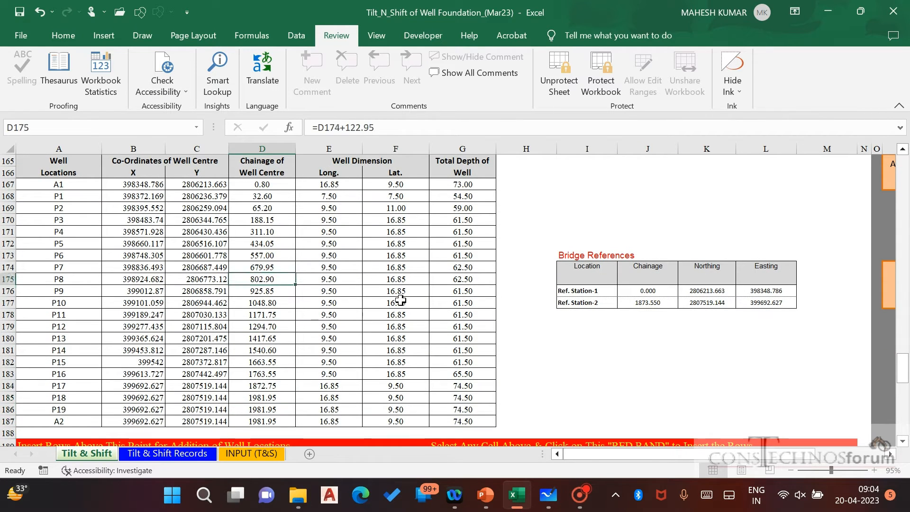
key(Up)
key(Up)
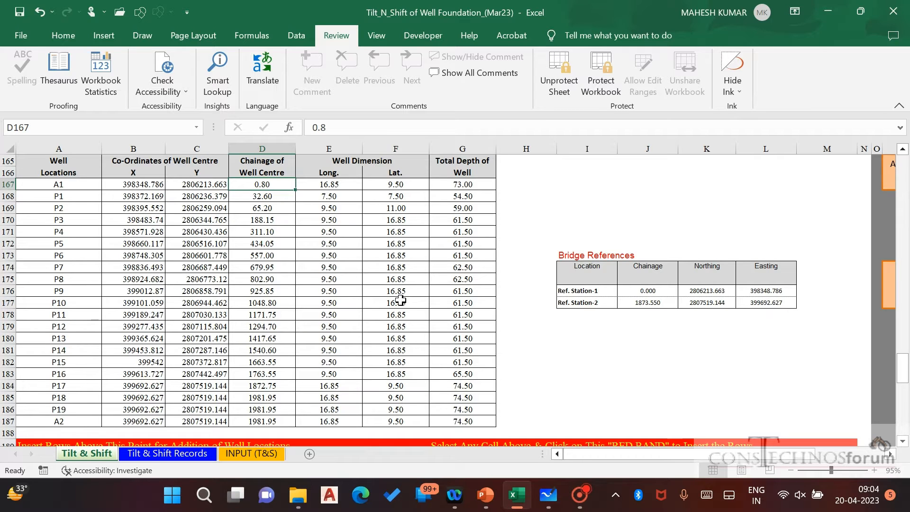
Step: Examine the longitudinal and lateral well dimensions of well A1
key(Right)
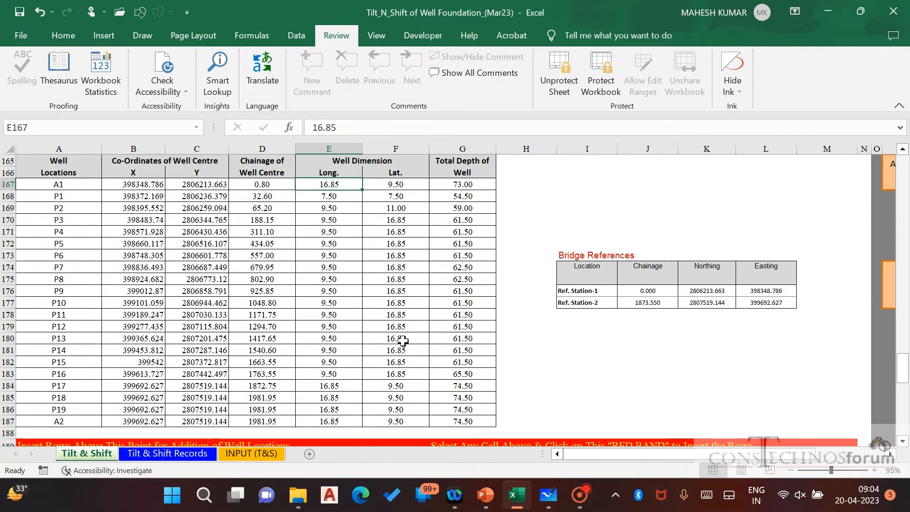
scroll(403, 340, up, 2)
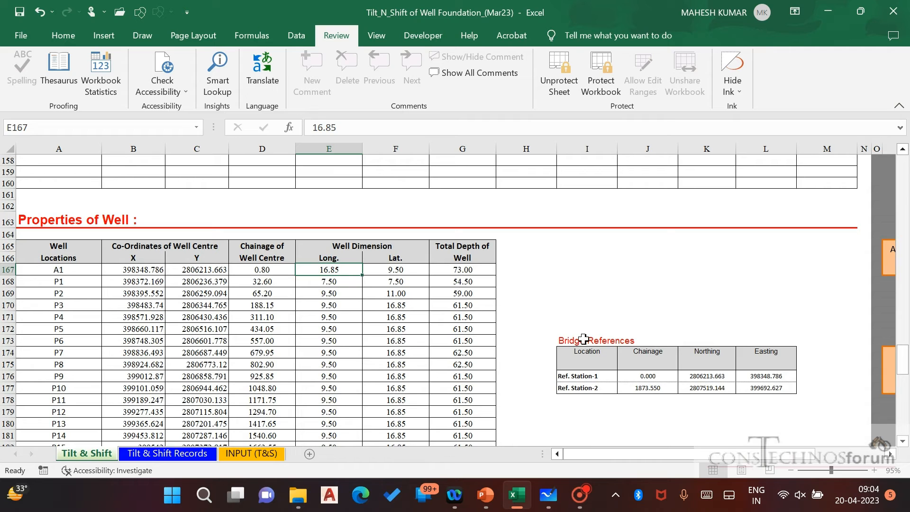
key(Right)
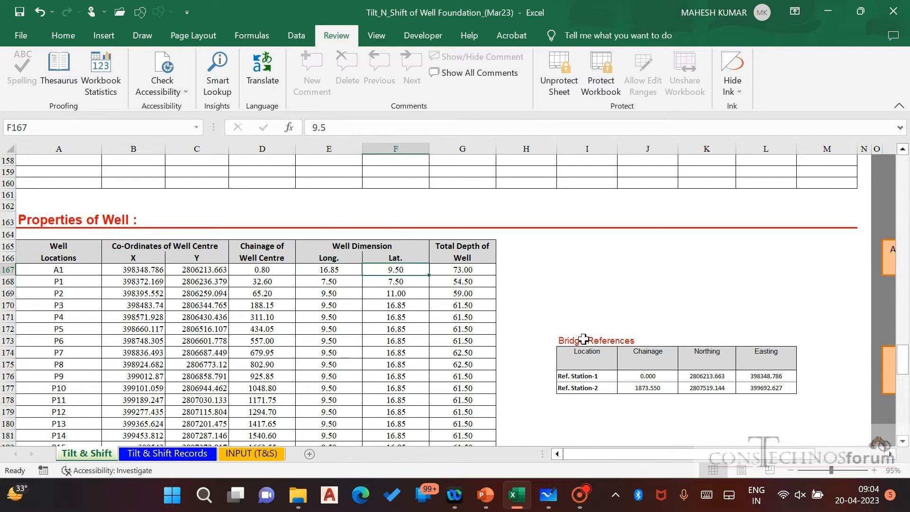
key(Left)
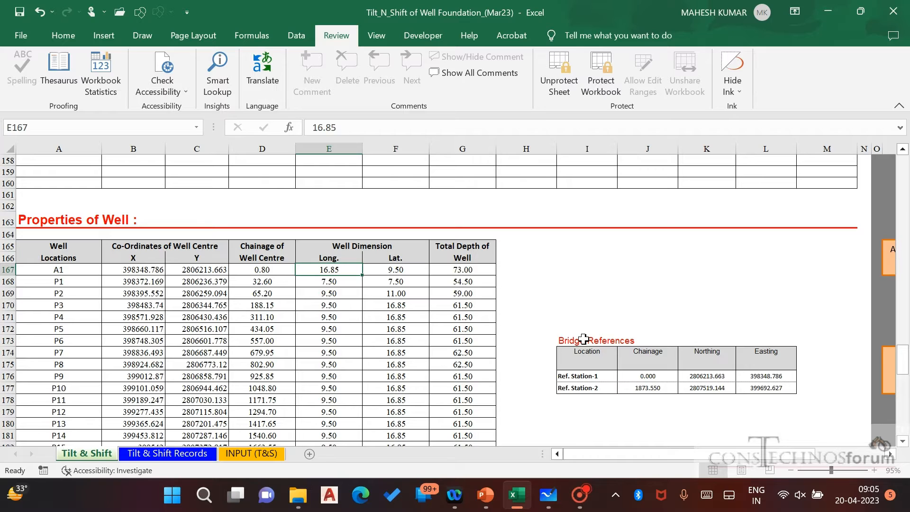
key(Up)
key(Down)
key(Right)
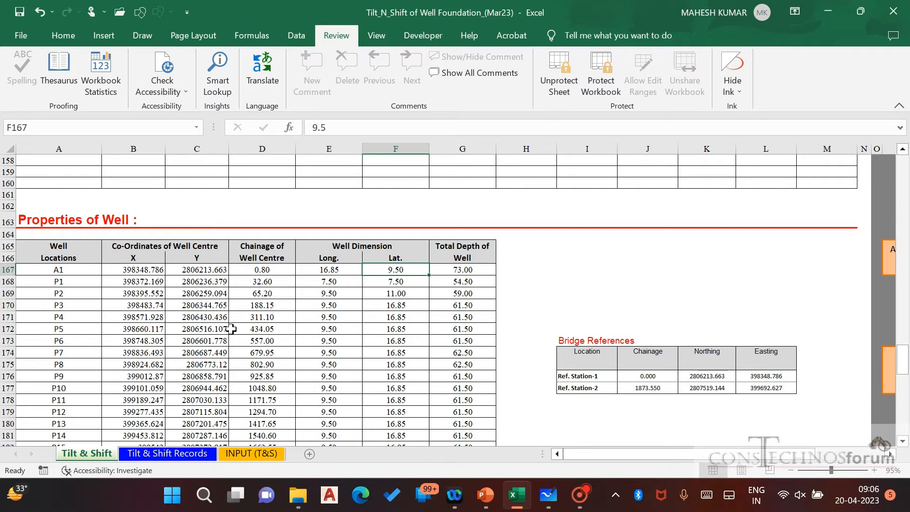
Step: Inspect the P1 row and the longitudinal dimension of P8, and look over the well dimensions down to A2
click(7, 280)
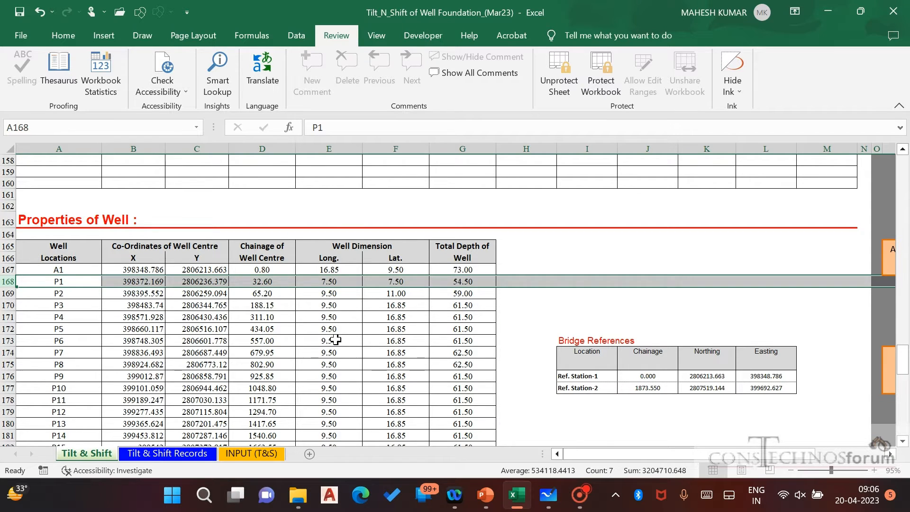
click(332, 364)
scroll(336, 368, down, 2)
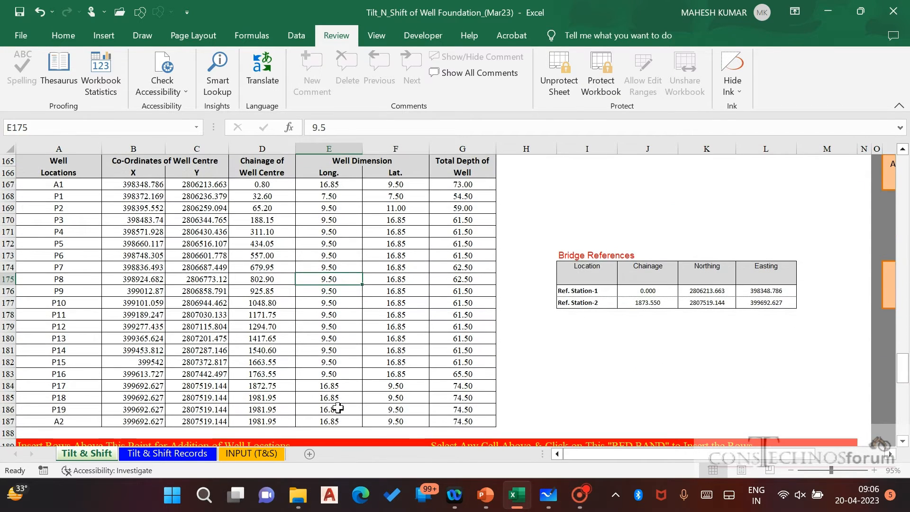
scroll(358, 371, up, 2)
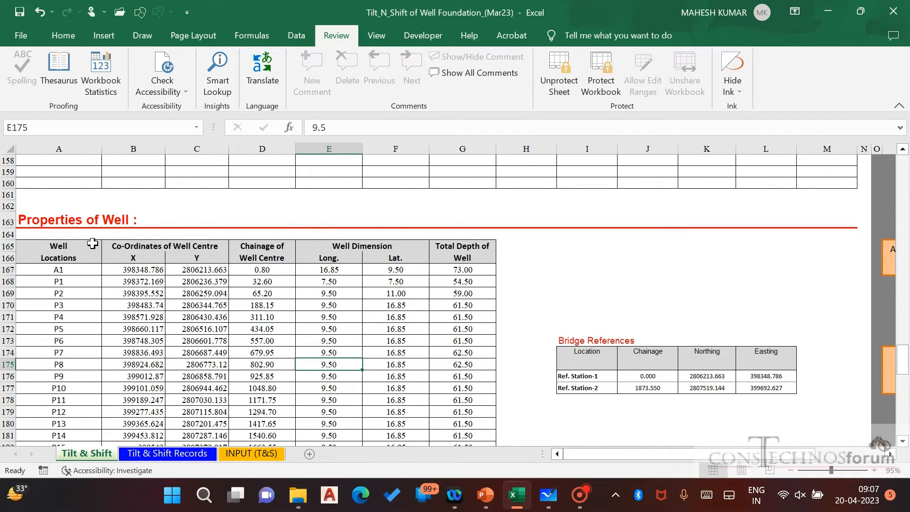
Step: Examine the location and chainage entries of Ref. Station-1 and Ref. Station-2 in the Bridge References table
click(691, 411)
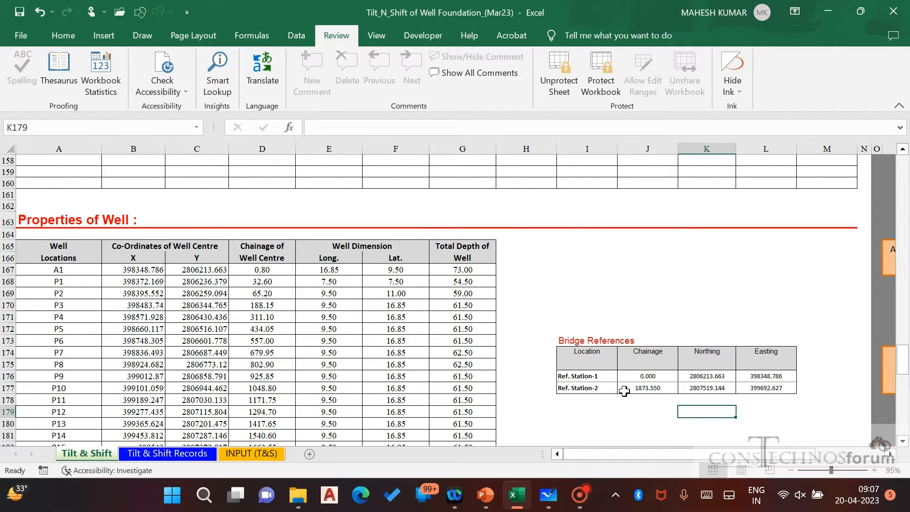
drag(586, 353, 671, 394)
click(660, 419)
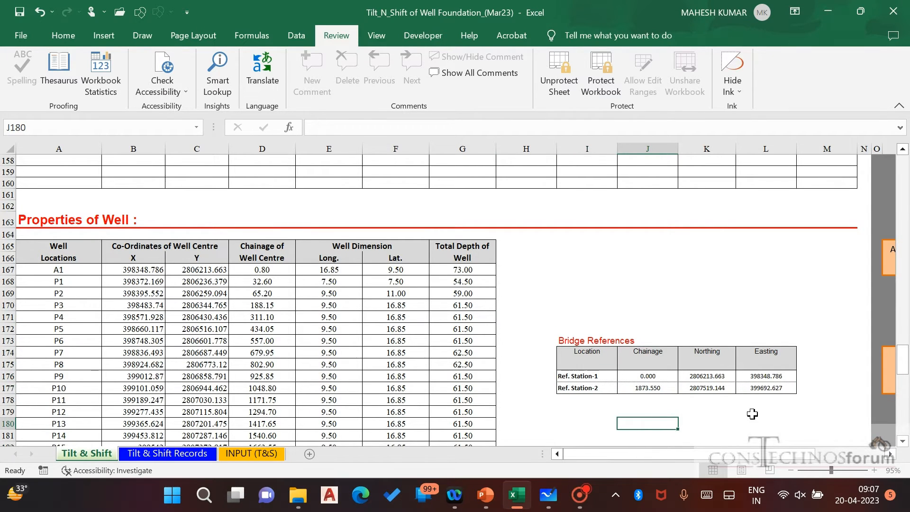
scroll(812, 430, right, 1)
scroll(763, 405, down, 2)
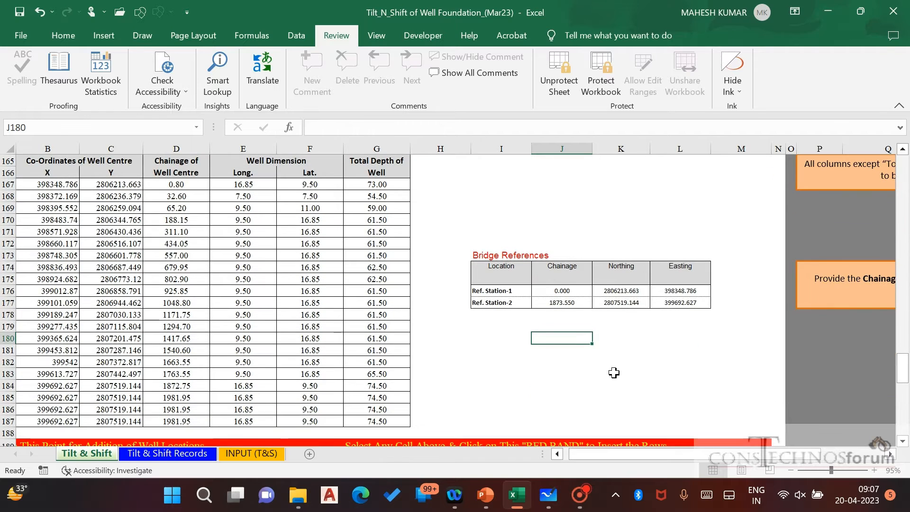
click(478, 348)
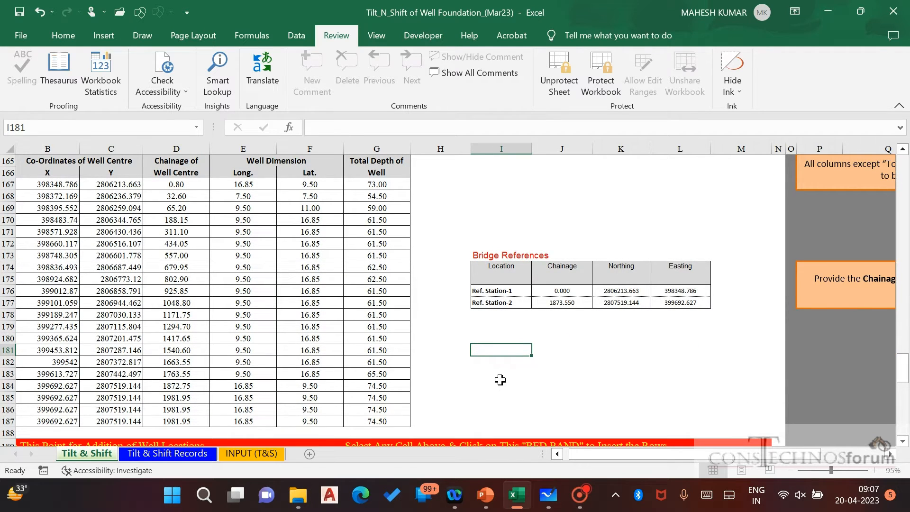
Step: Switch to Microsoft Whiteboard and mark the start of the red bridge line before A1 with the black pen
mouse_move(561, 494)
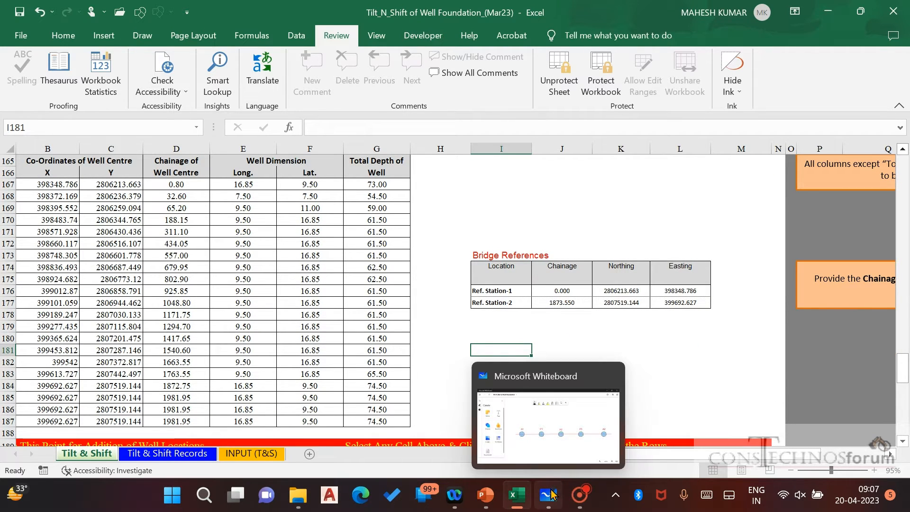
click(551, 494)
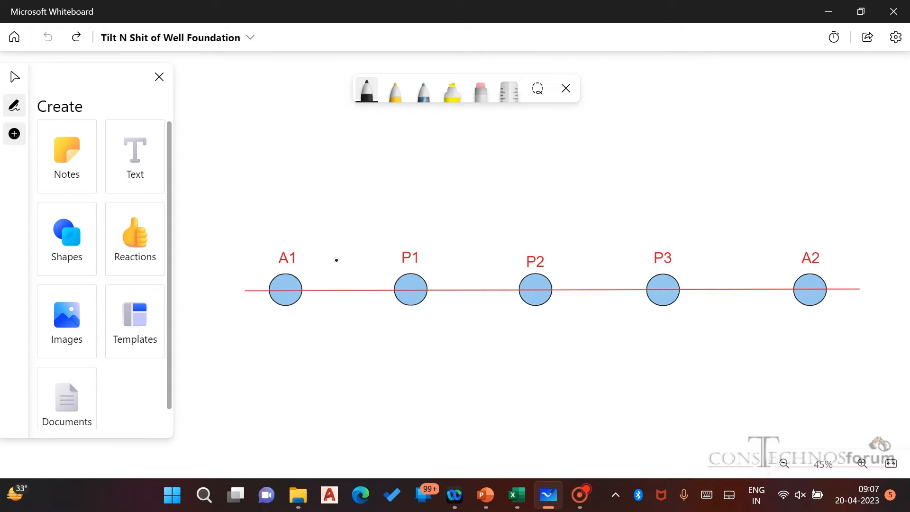
click(243, 292)
click(366, 91)
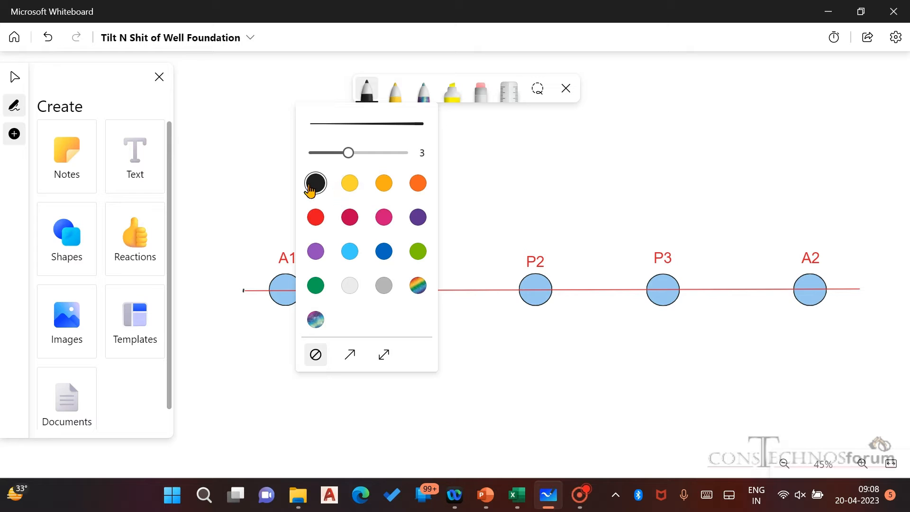
click(507, 177)
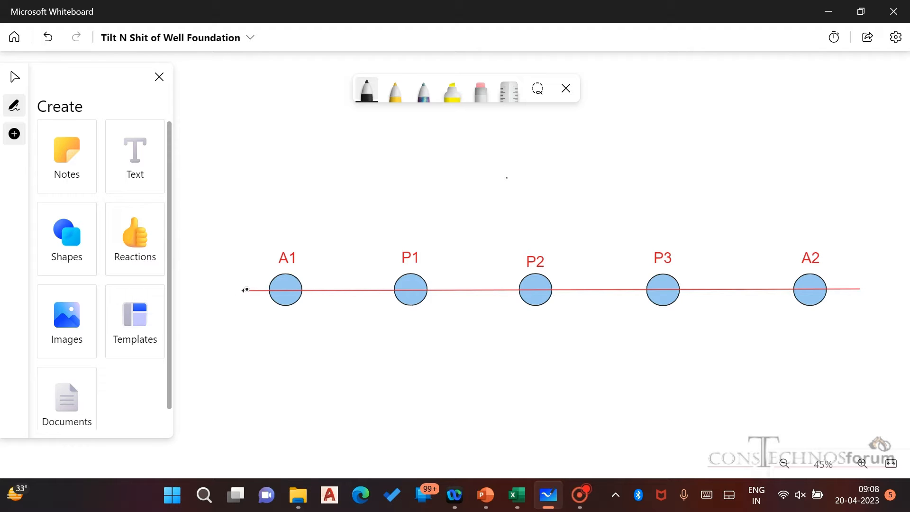
Step: Mark both ends of the red bridge line and draw a vertical stroke above each end
drag(241, 290, 247, 283)
mouse_move(857, 284)
mouse_down()
mouse_move(861, 295)
mouse_move(859, 287)
mouse_up()
drag(246, 264, 244, 216)
mouse_move(863, 269)
mouse_down()
mouse_move(861, 214)
mouse_move(861, 244)
mouse_up()
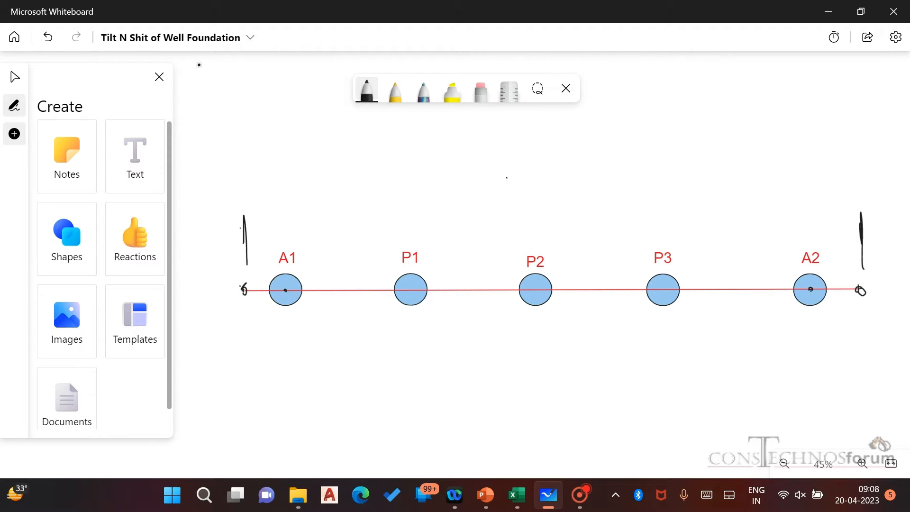
Step: Draw vertical strokes through the well circles P1, P2 and P3 across the bridge line
drag(407, 236, 412, 311)
drag(535, 263, 535, 280)
drag(537, 331, 537, 344)
drag(662, 271, 667, 327)
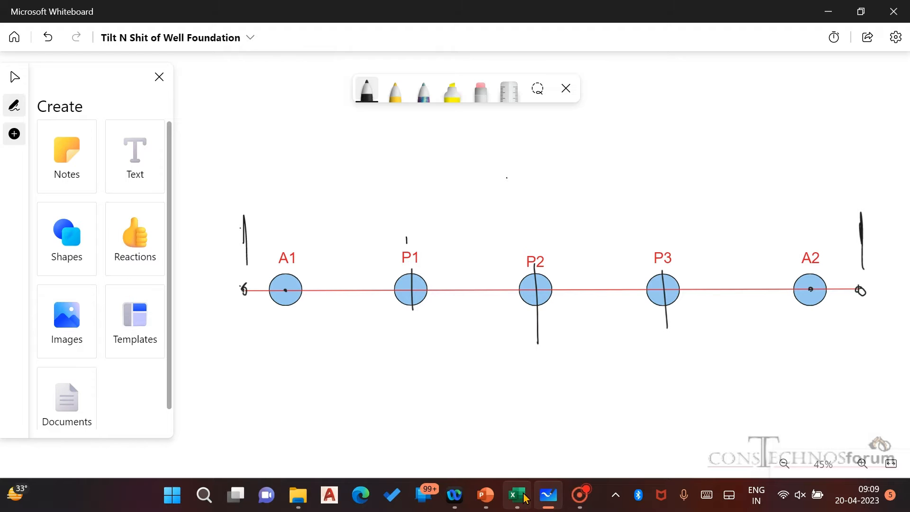
Step: Switch back to the Excel workbook and view the note on chainage and co-ordinates beside the Bridge References table
mouse_move(519, 498)
click(532, 448)
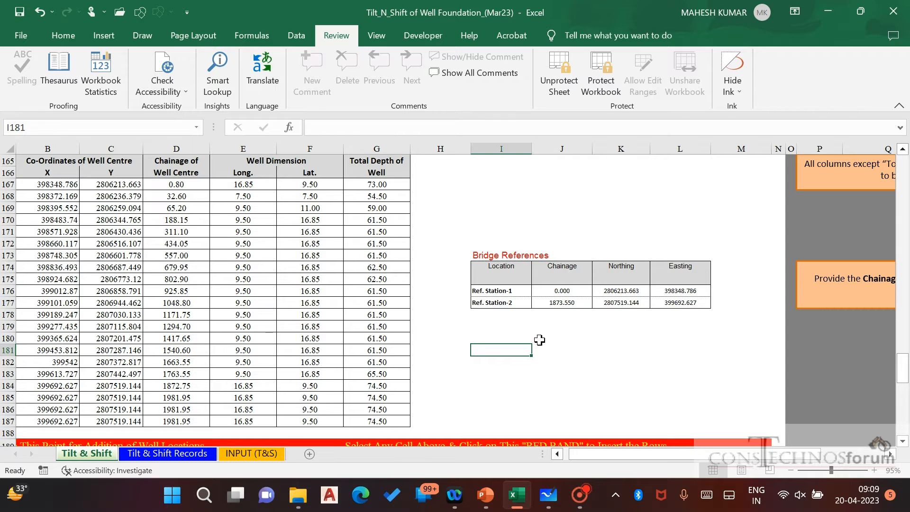
click(892, 454)
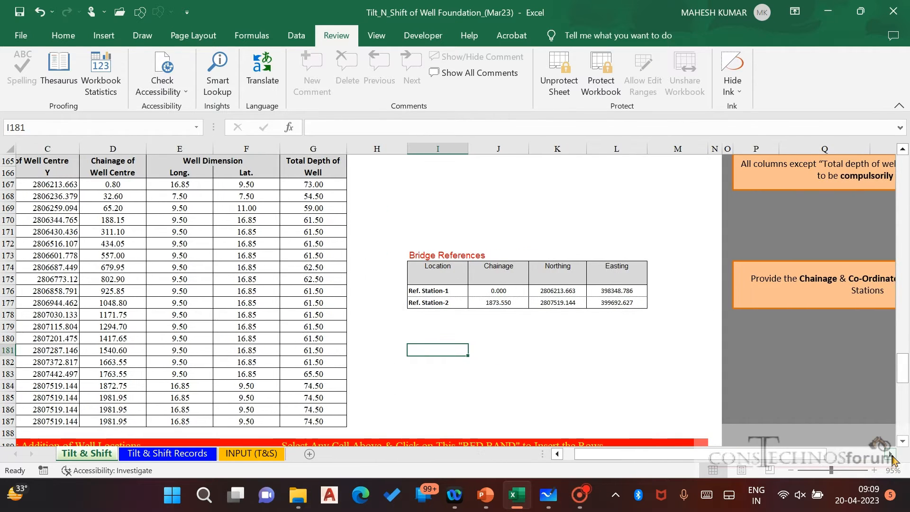
click(892, 455)
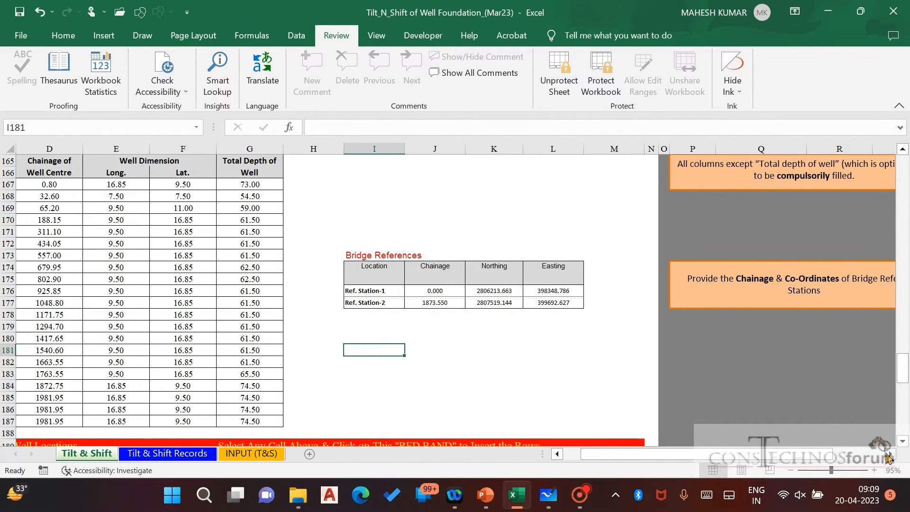
click(891, 454)
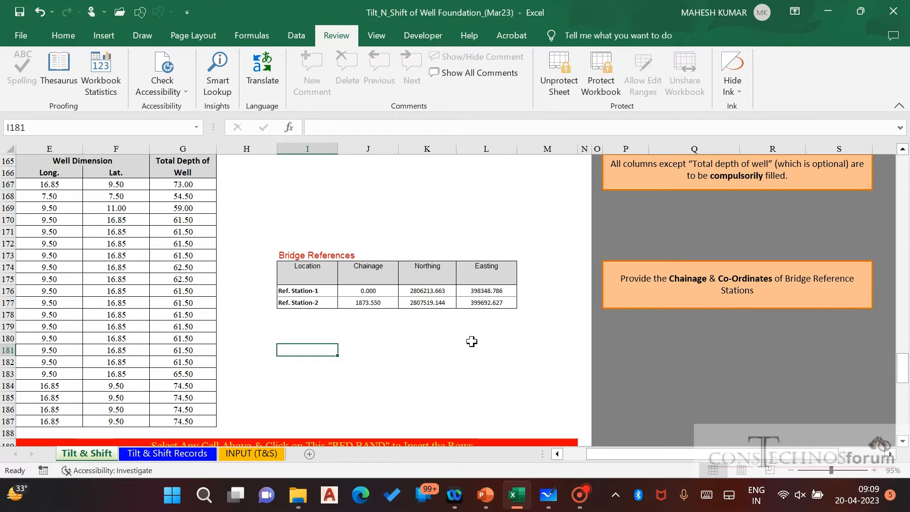
Step: Go back to the General Data section at the start of the Tilt & Shift sheet
scroll(471, 341, up, 15)
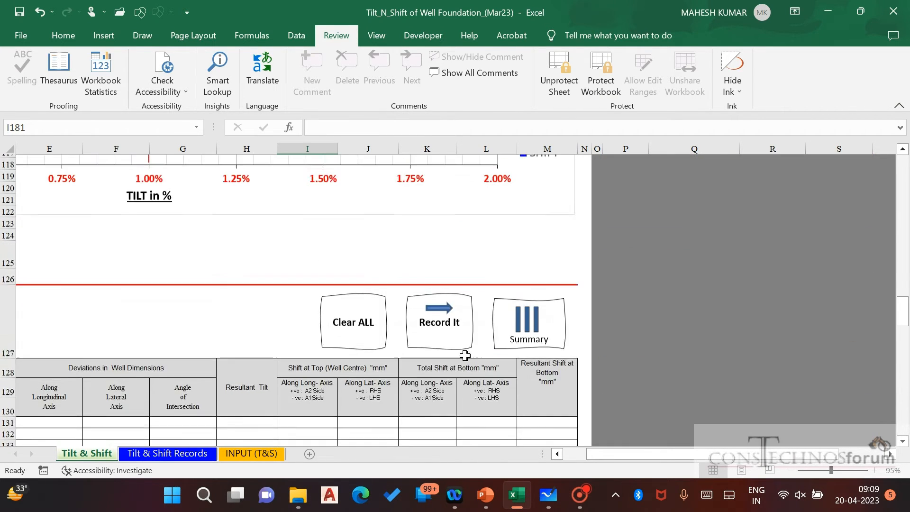
scroll(465, 355, up, 20)
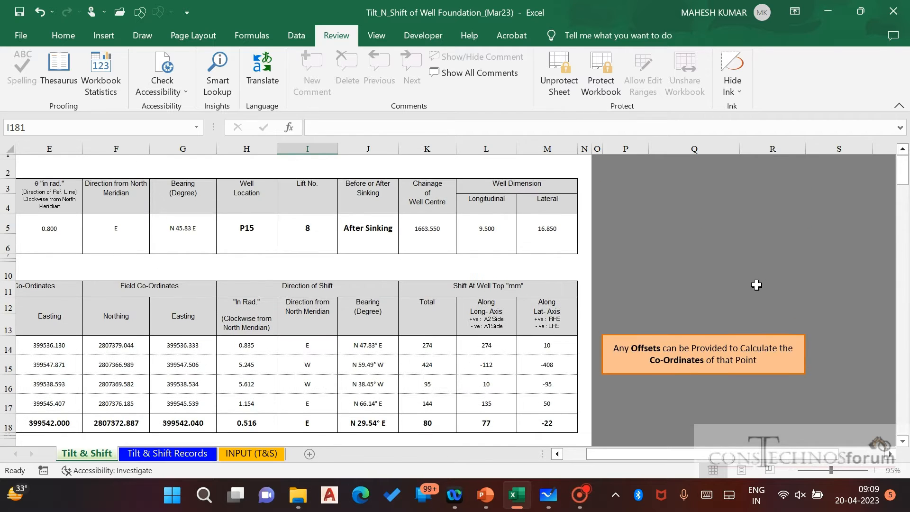
scroll(757, 285, left, 5)
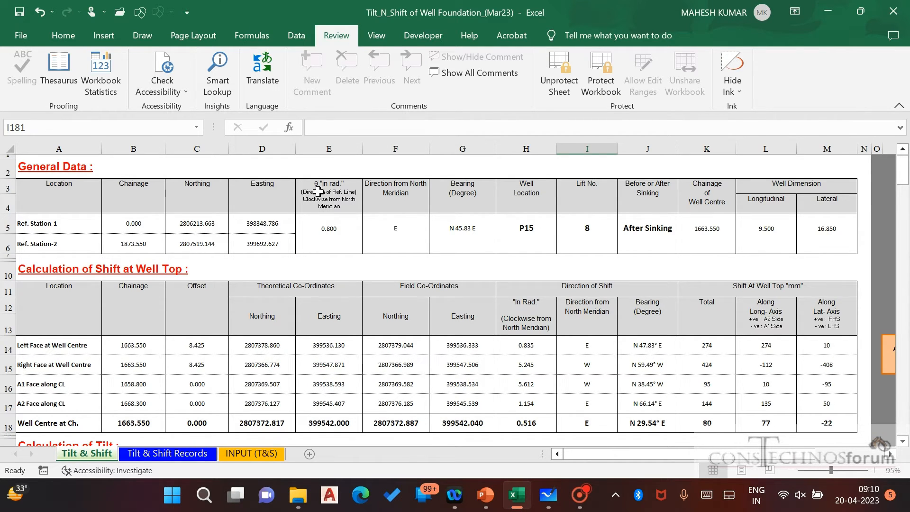
Step: Review the calculations of shift at well top, tilt and final shift at well bottom, plus the P15 well shifting diagram
scroll(341, 190, down, 3)
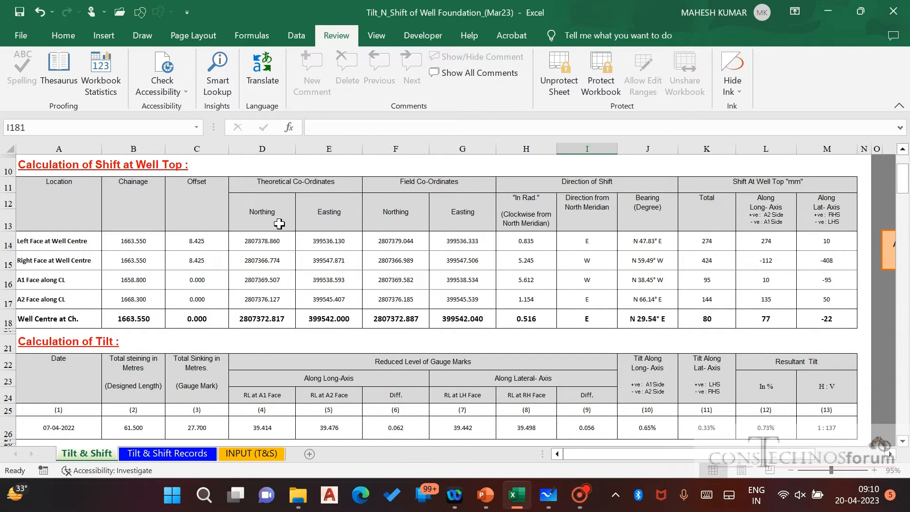
scroll(273, 216, down, 2)
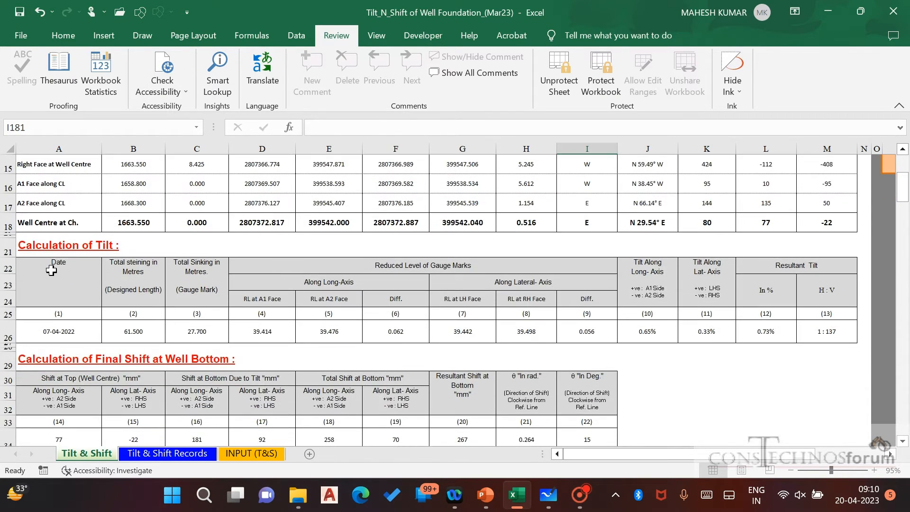
scroll(243, 248, down, 2)
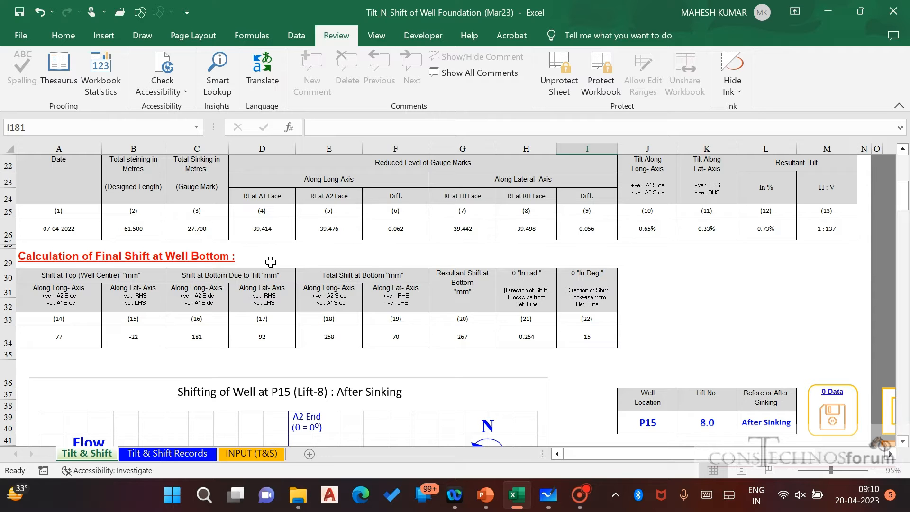
scroll(753, 310, down, 2)
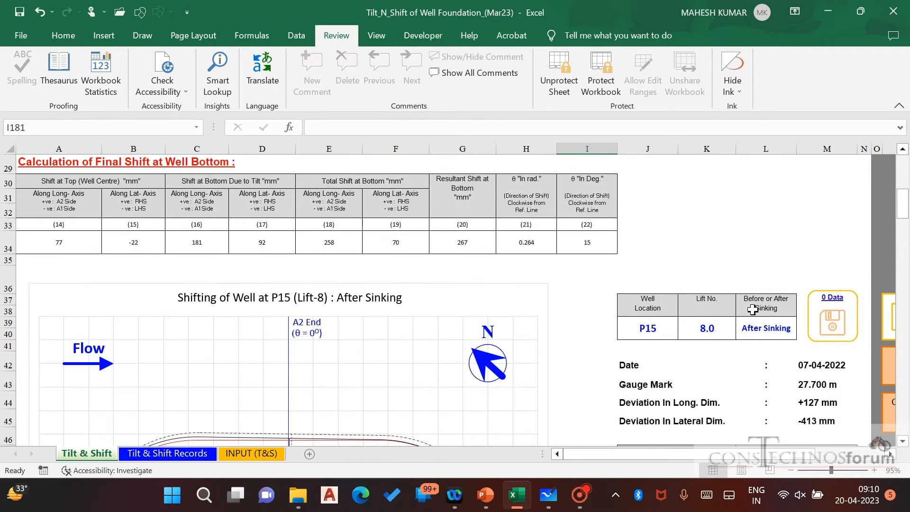
scroll(753, 309, down, 2)
scroll(437, 299, down, 2)
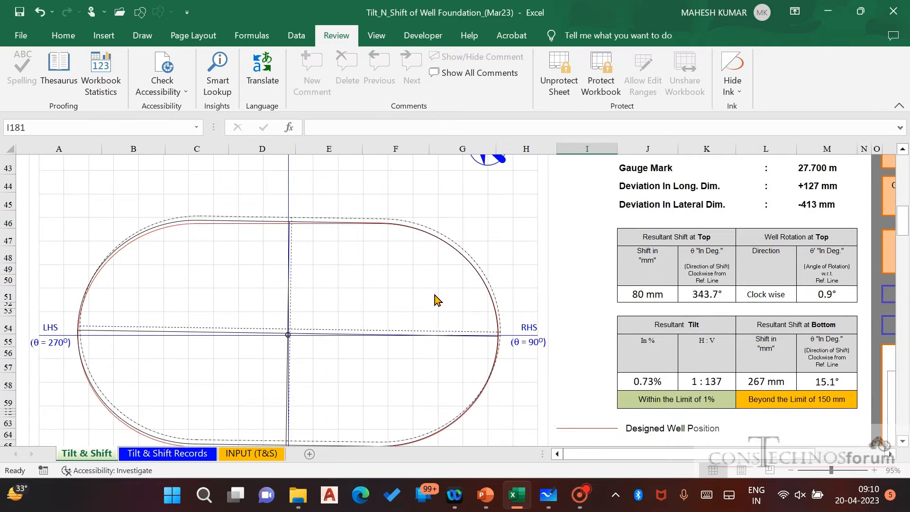
Step: Set the Well Location for the shifting diagram to P12 and check its result tables
scroll(730, 298, up, 2)
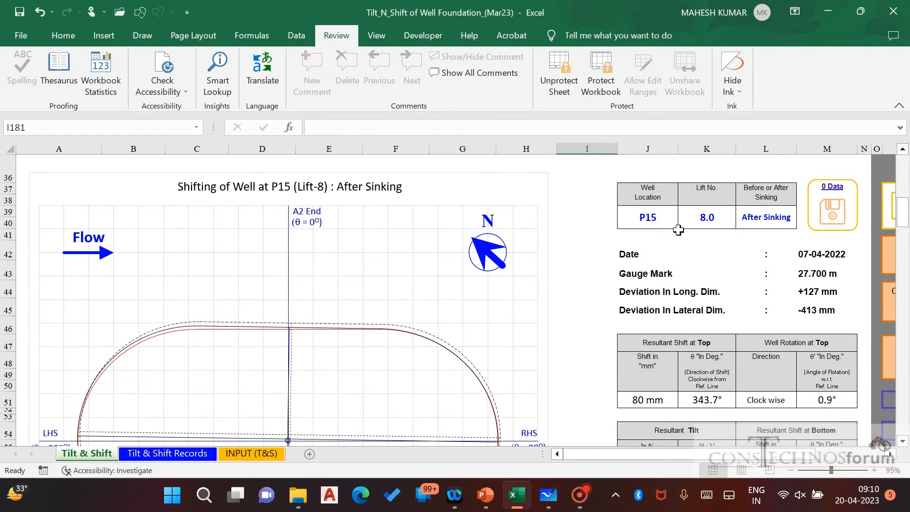
click(655, 219)
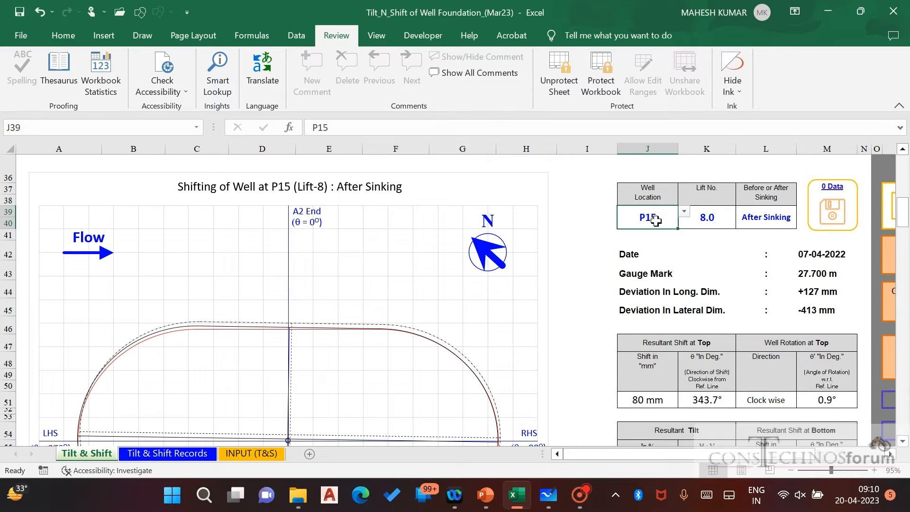
click(684, 211)
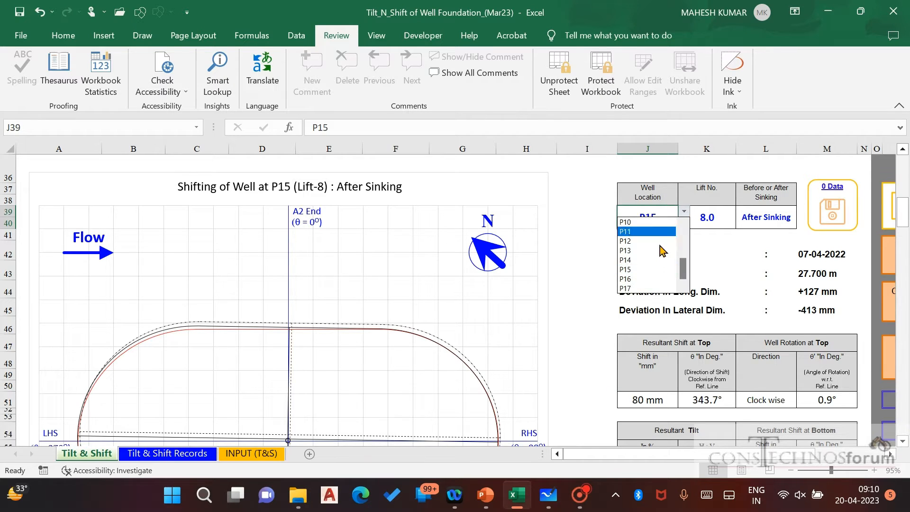
click(643, 241)
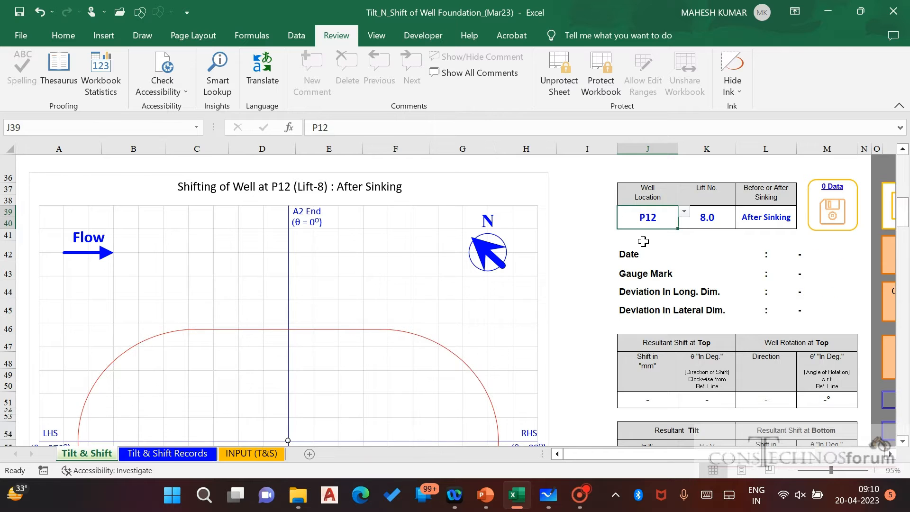
click(666, 247)
scroll(711, 248, down, 2)
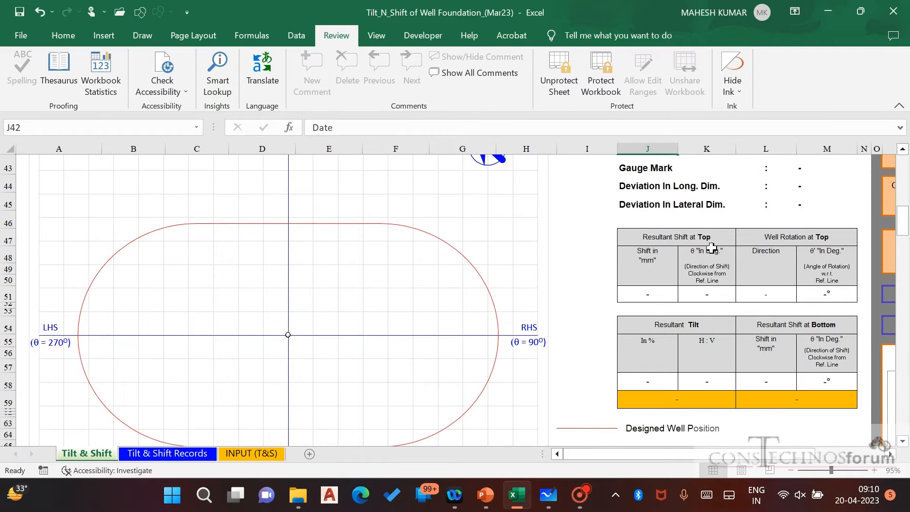
scroll(712, 248, up, 2)
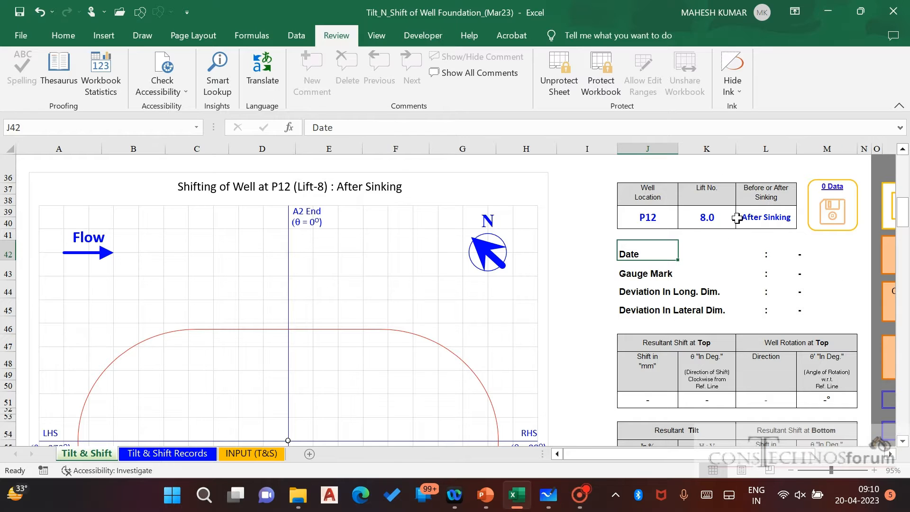
Step: Set the Lift No. for well P12 to 10.0
click(722, 220)
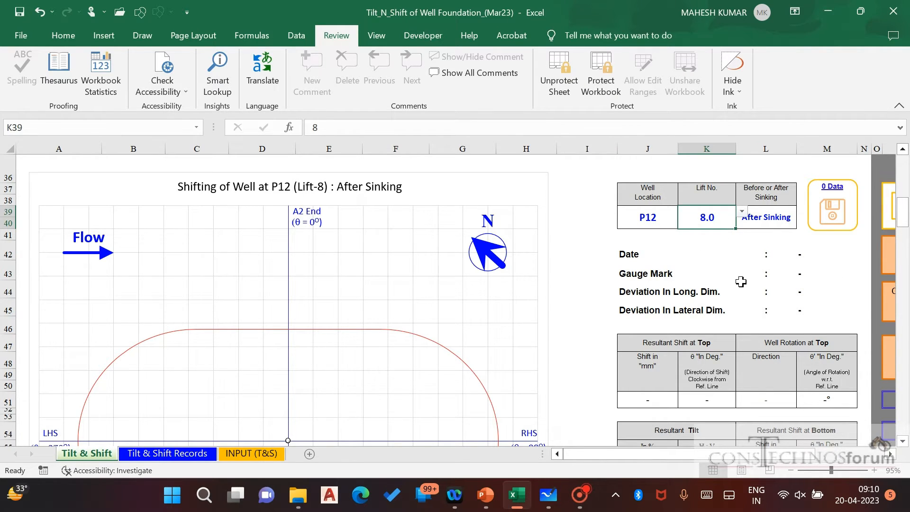
scroll(739, 279, right, 1)
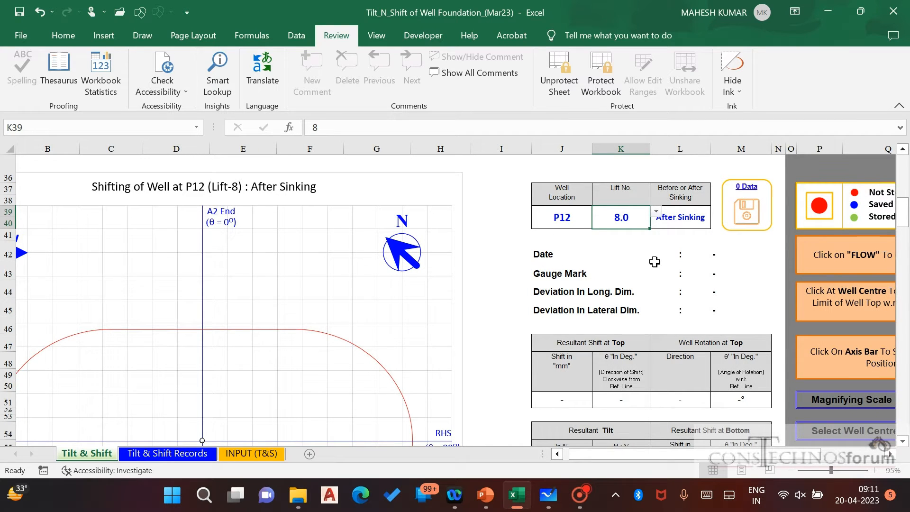
click(656, 211)
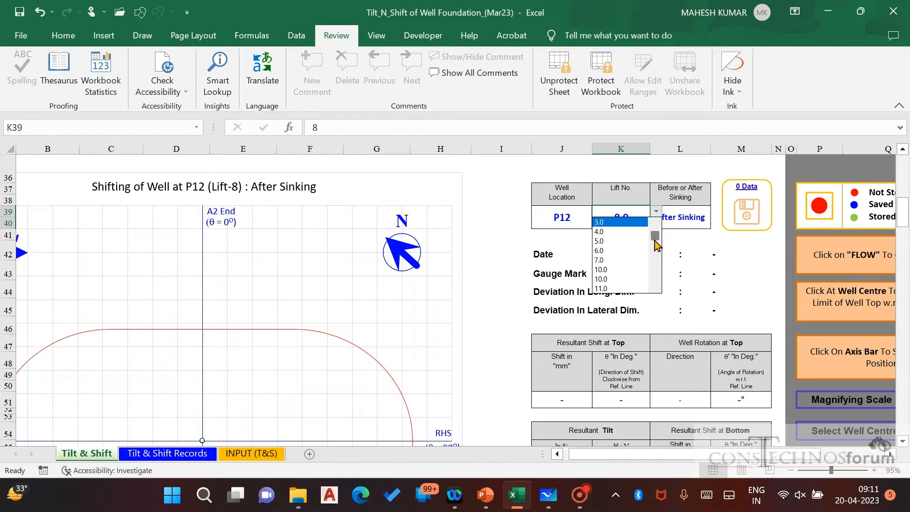
scroll(656, 261, down, 1)
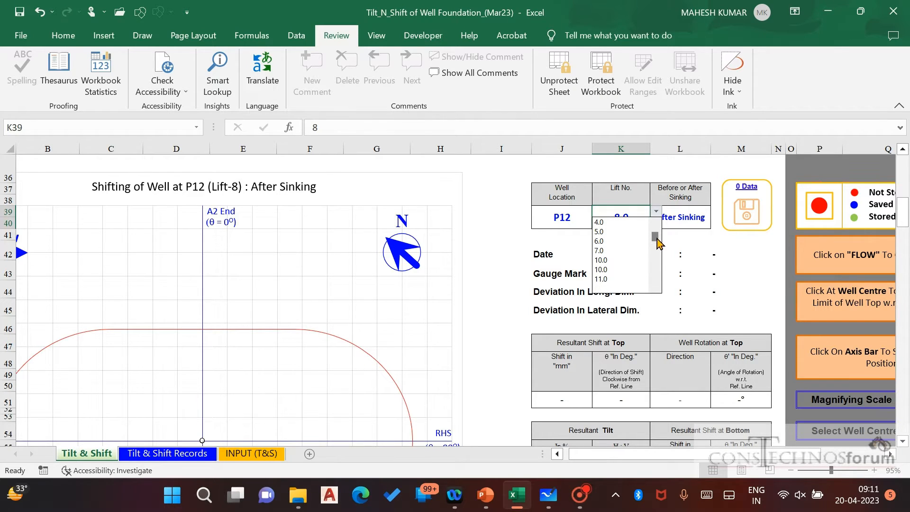
scroll(657, 237, up, 1)
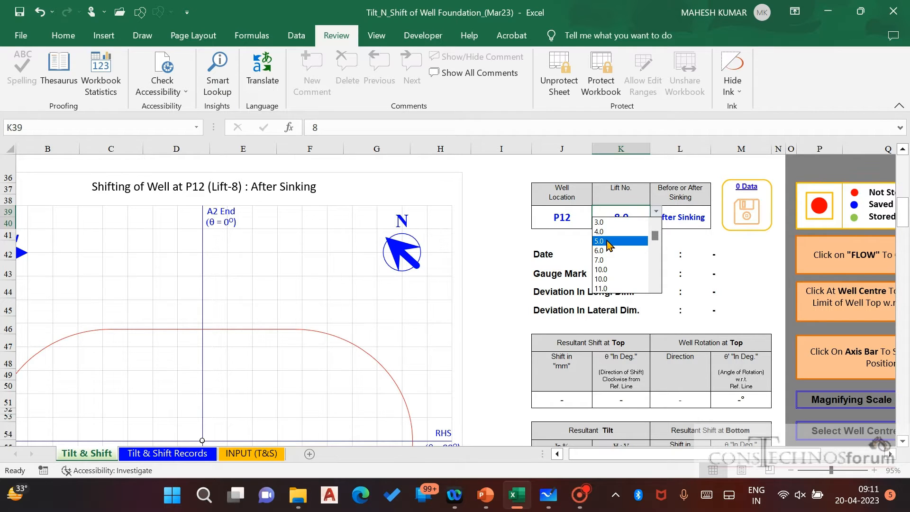
click(610, 270)
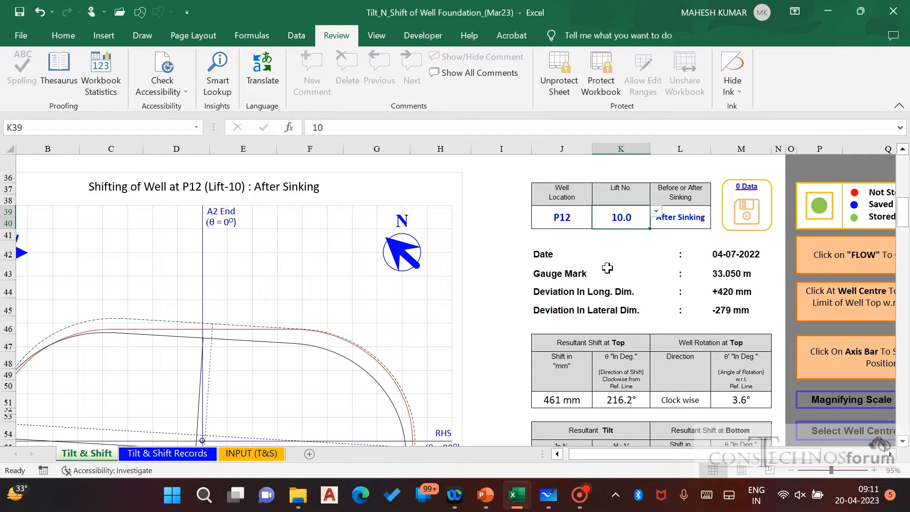
Step: Review the P12 Lift-10 shifting diagram, its deviations, the resultant shift, rotation and tilt tables, and the line legend
scroll(610, 266, down, 3)
scroll(616, 264, left, 1)
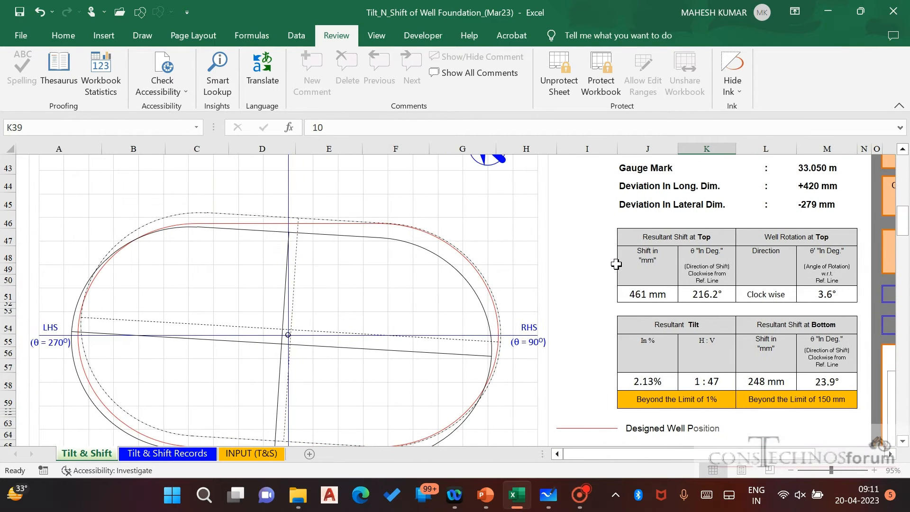
scroll(854, 264, up, 5)
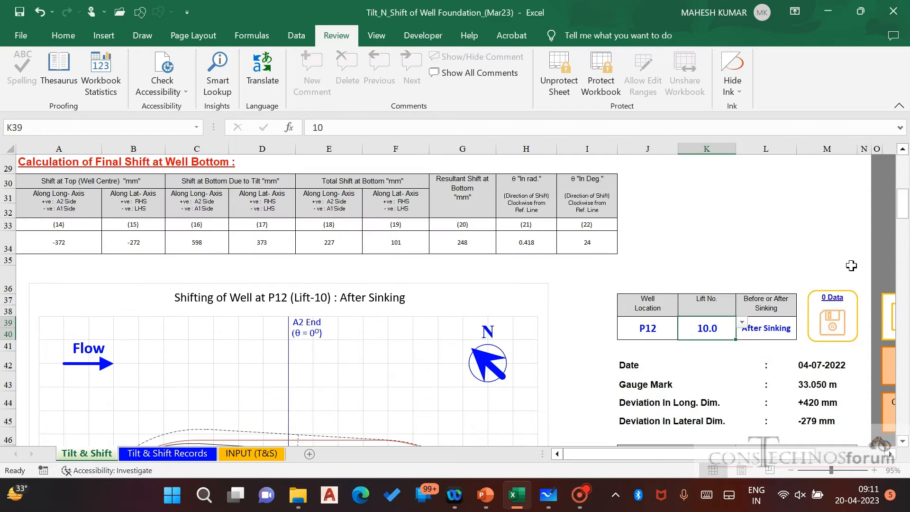
scroll(851, 266, right, 1)
scroll(790, 248, down, 2)
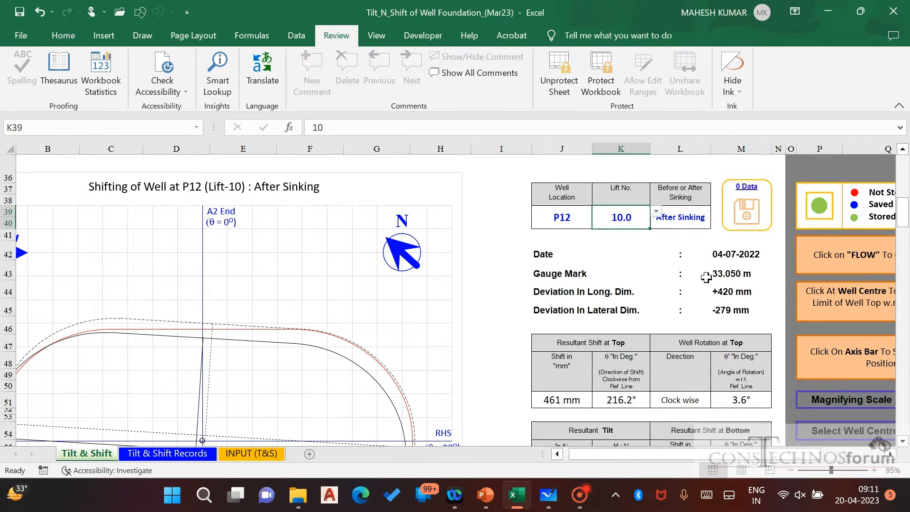
scroll(696, 269, down, 2)
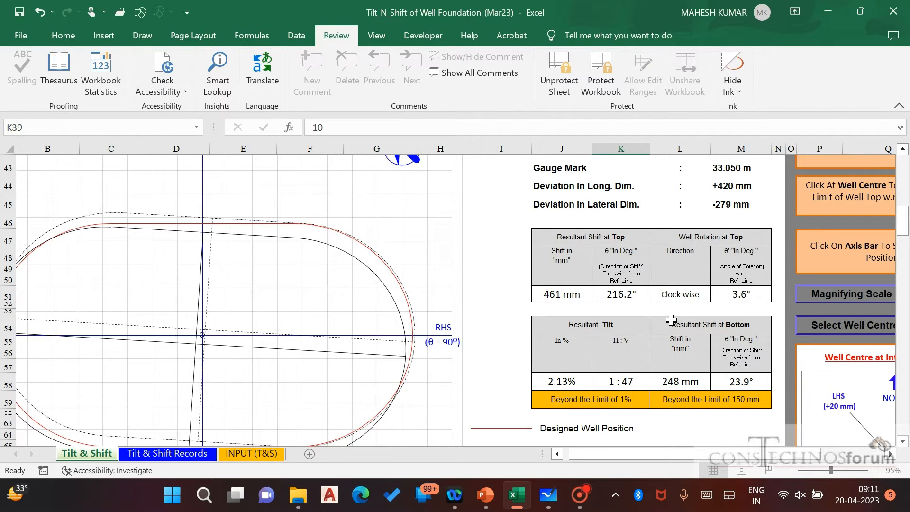
scroll(670, 317, down, 2)
scroll(670, 316, down, 1)
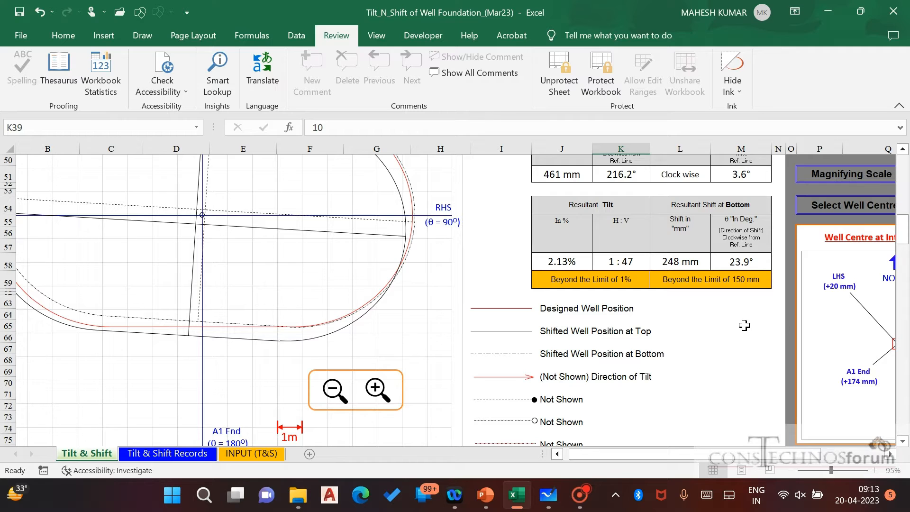
scroll(745, 325, left, 2)
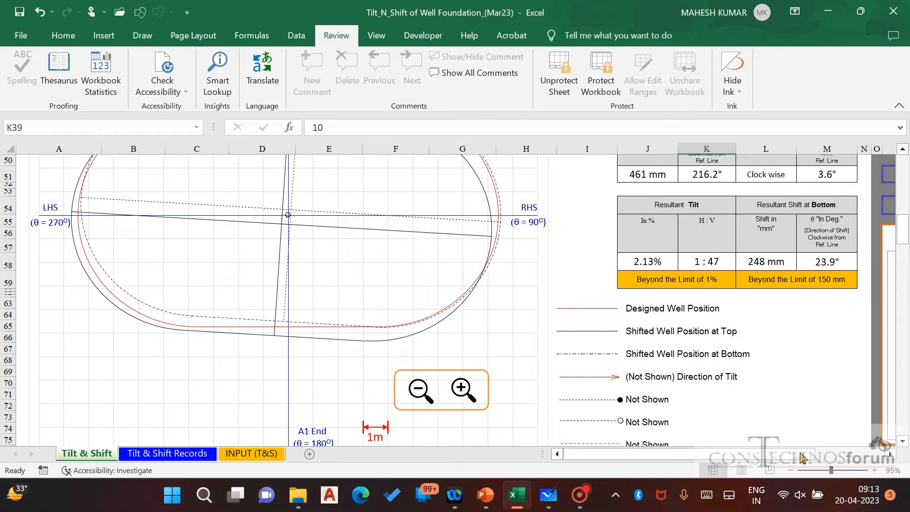
scroll(783, 400, up, 2)
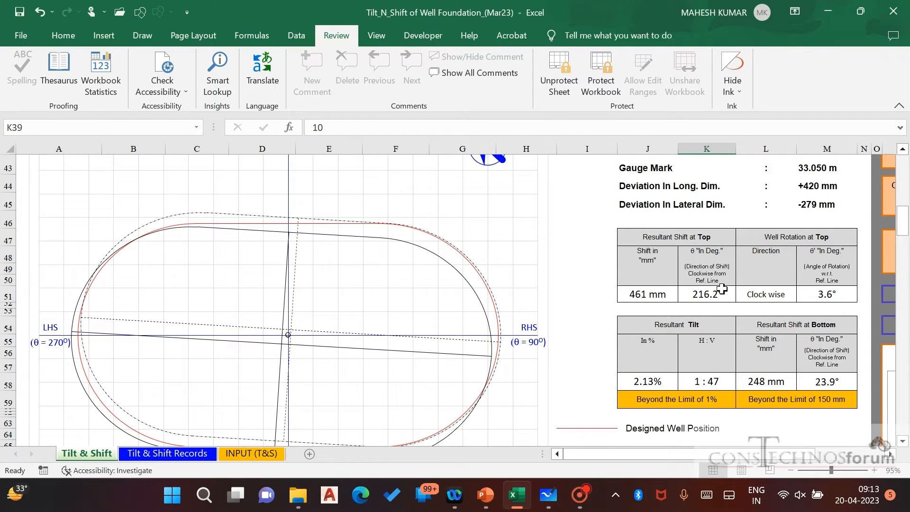
Step: Reverse the Flow arrow on the P12 diagram and restore it to point toward the RHS side
click(825, 471)
click(819, 471)
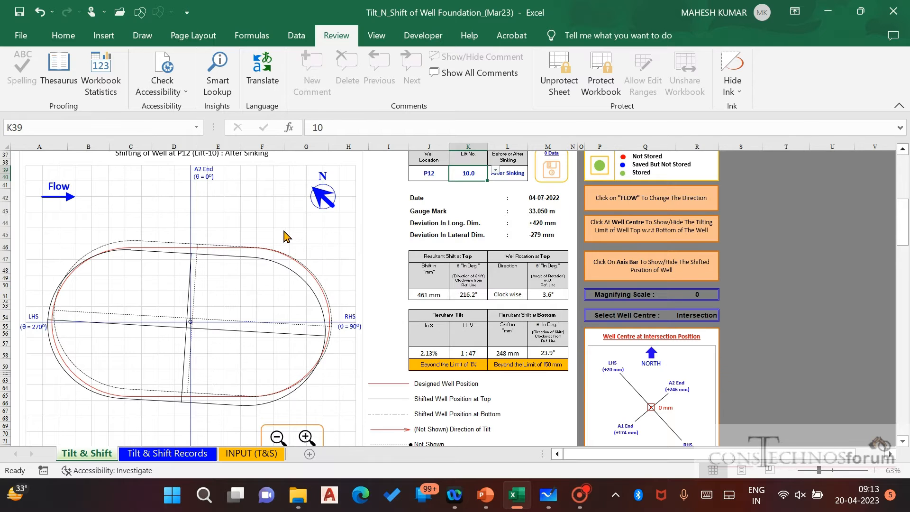
scroll(287, 237, up, 2)
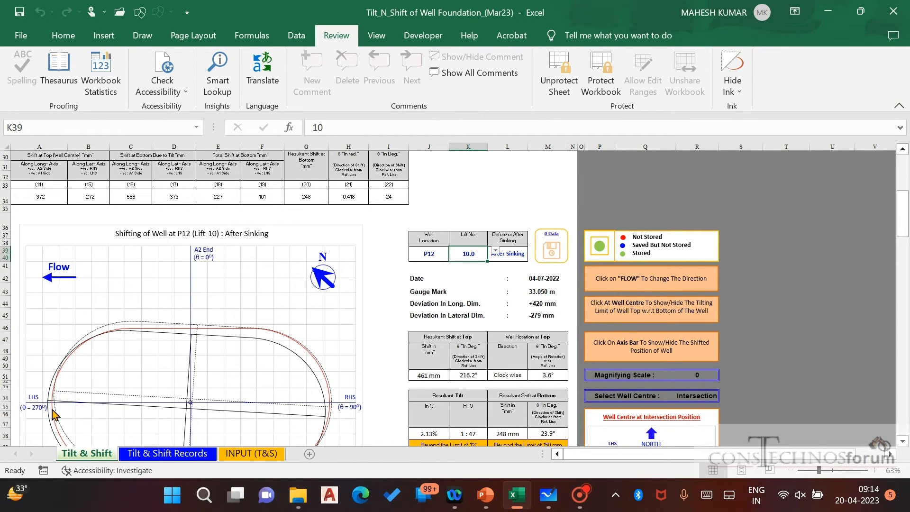
click(58, 282)
scroll(360, 302, down, 3)
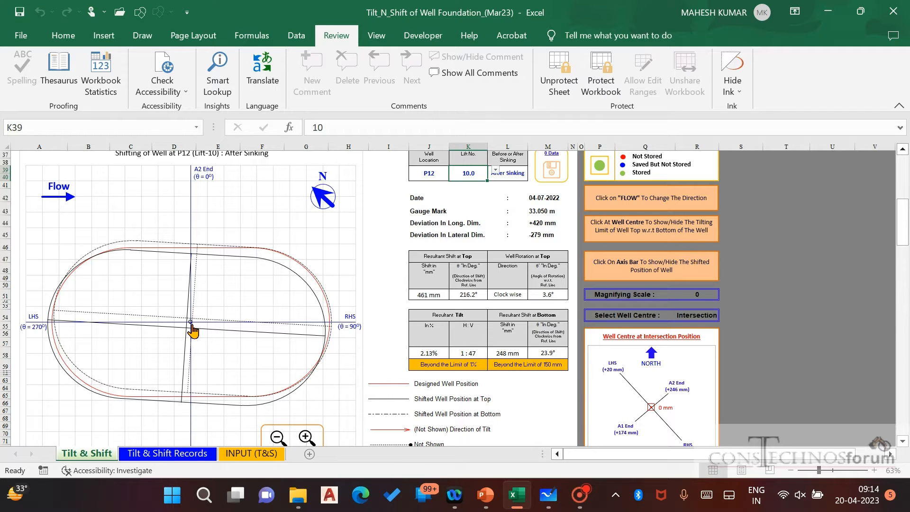
Step: Examine the P12 diagram and the notes beside it about the flow direction, well centre and axis bar controls
click(828, 470)
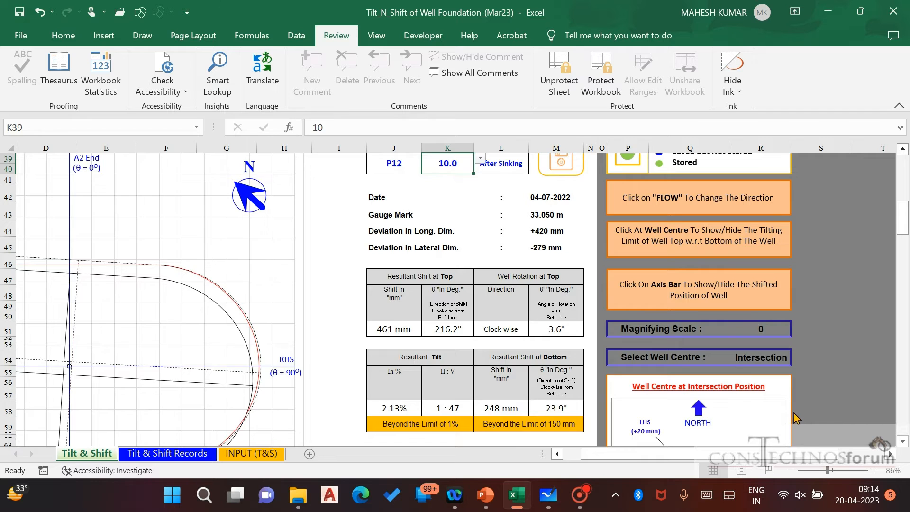
scroll(792, 419, left, 3)
scroll(792, 420, left, 3)
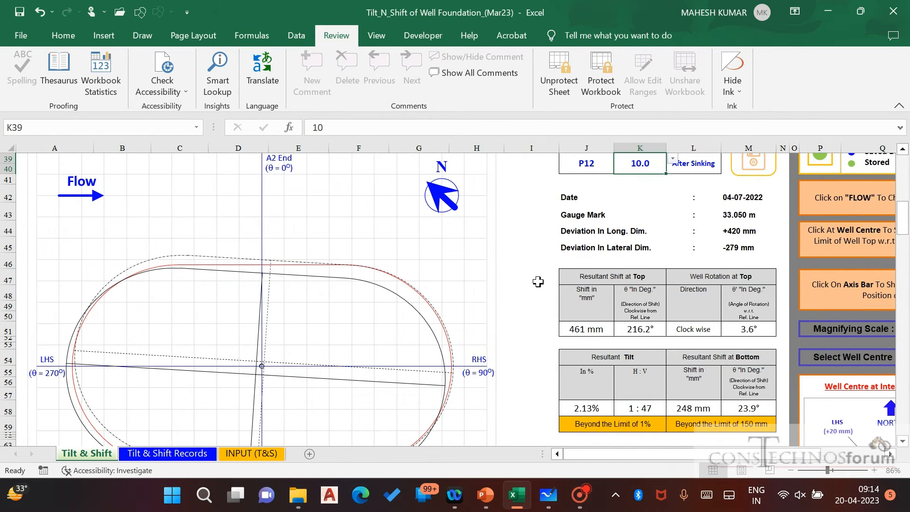
scroll(538, 285, down, 3)
scroll(539, 286, up, 3)
click(889, 456)
click(889, 456)
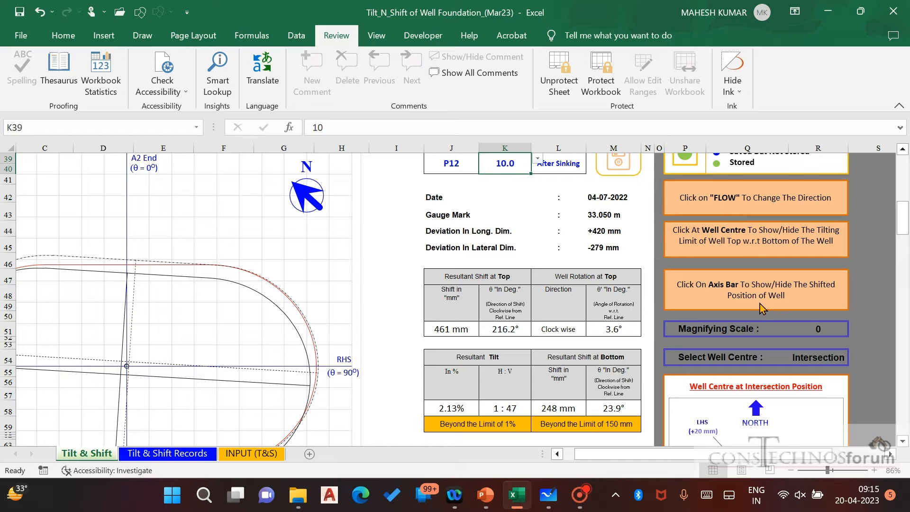
scroll(761, 304, left, 3)
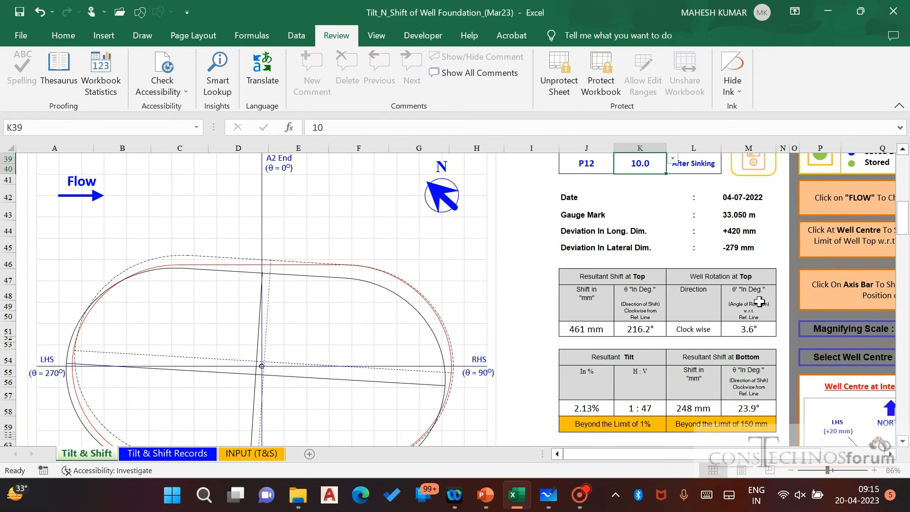
Step: Use the diagram's axis bar to cycle through designed position only, shifted top only, shifted bottom only, and both shifted positions
click(262, 220)
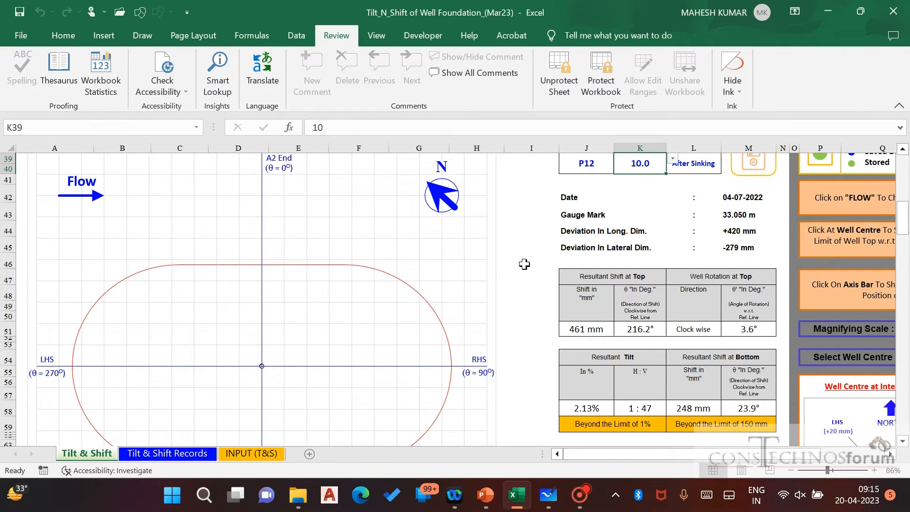
scroll(524, 265, down, 5)
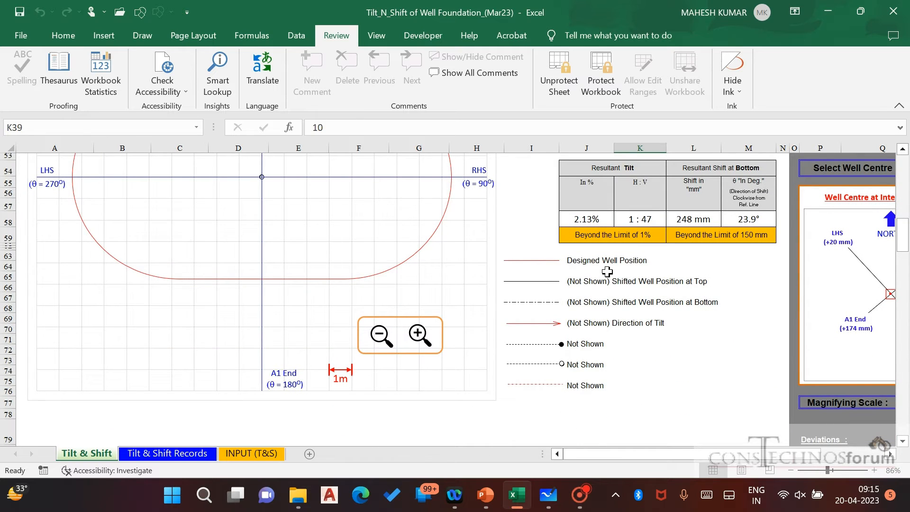
scroll(645, 273, up, 3)
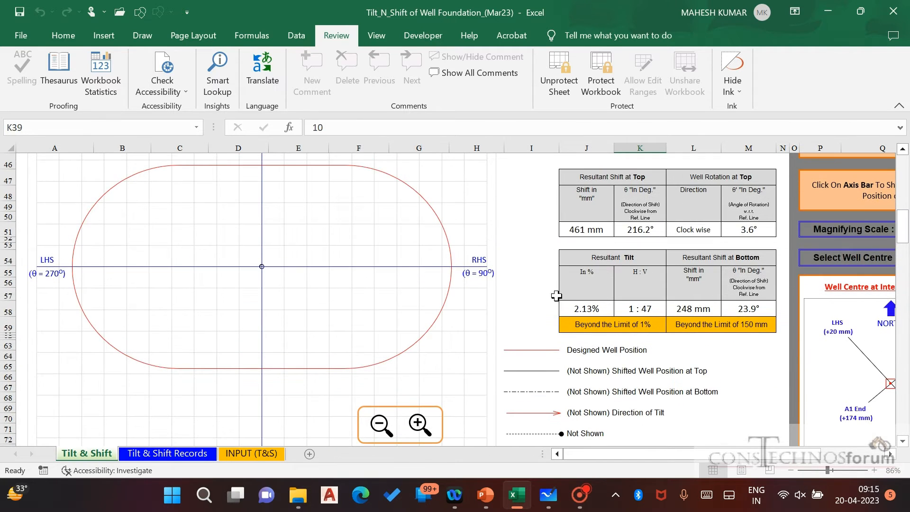
click(266, 318)
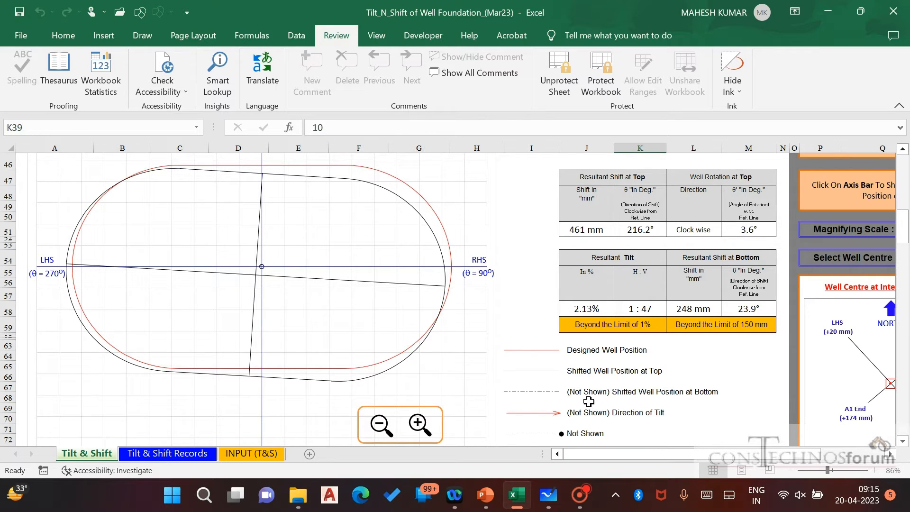
click(262, 419)
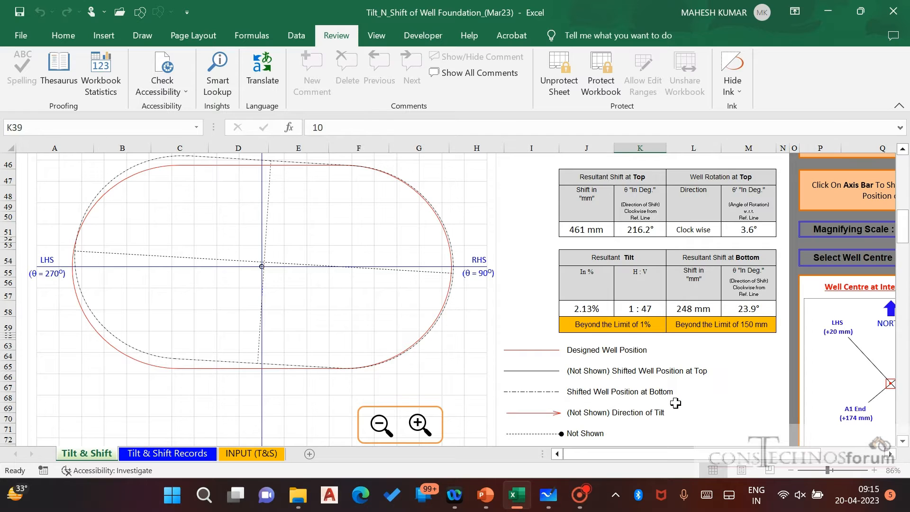
click(262, 400)
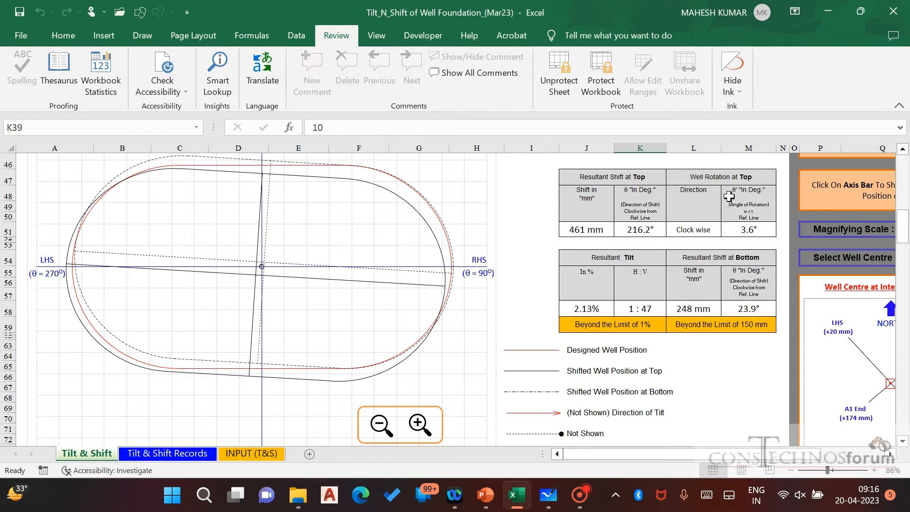
Step: View the note on showing the tilt of the well top relative to its bottom, and return to the full diagram
scroll(823, 208, right, 1)
scroll(822, 208, up, 2)
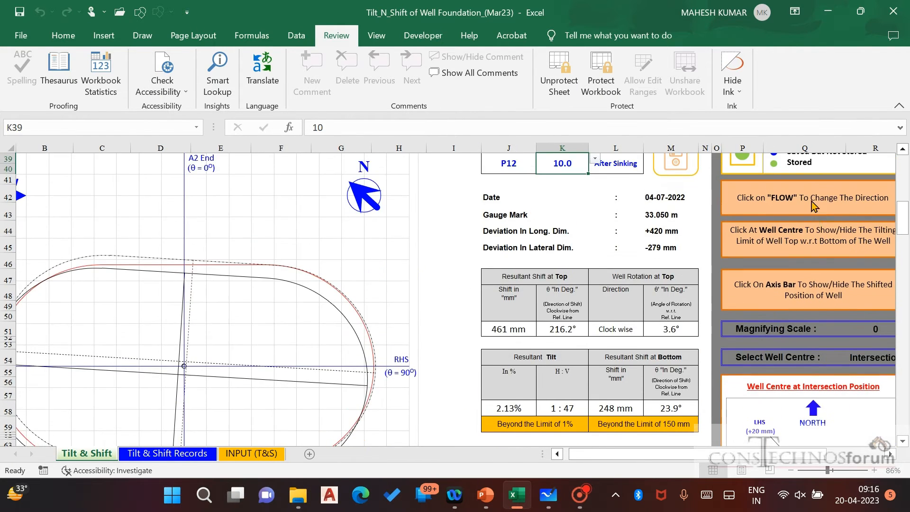
scroll(812, 215, right, 1)
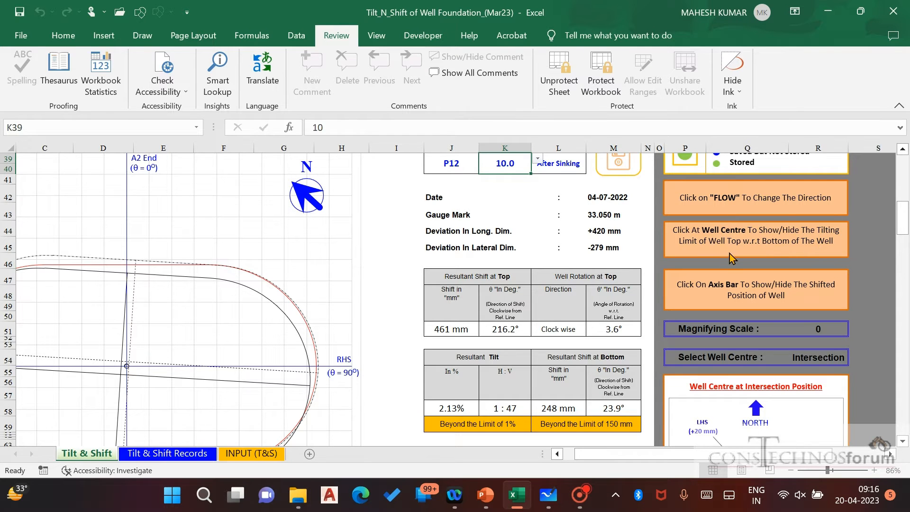
scroll(730, 254, left, 2)
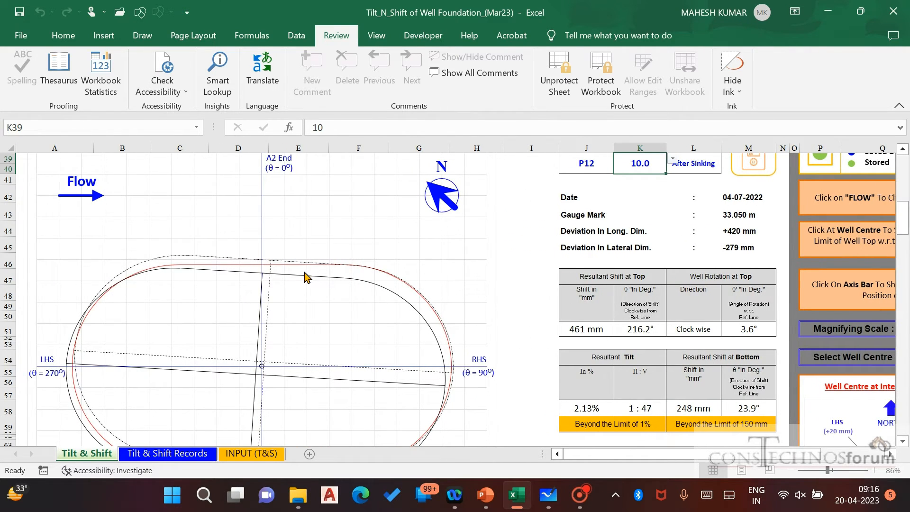
Step: Cycle the P12 diagram through designed position only, shifted top, shifted bottom and both shifted positions using the axis bar
scroll(305, 277, down, 1)
scroll(305, 277, down, 1)
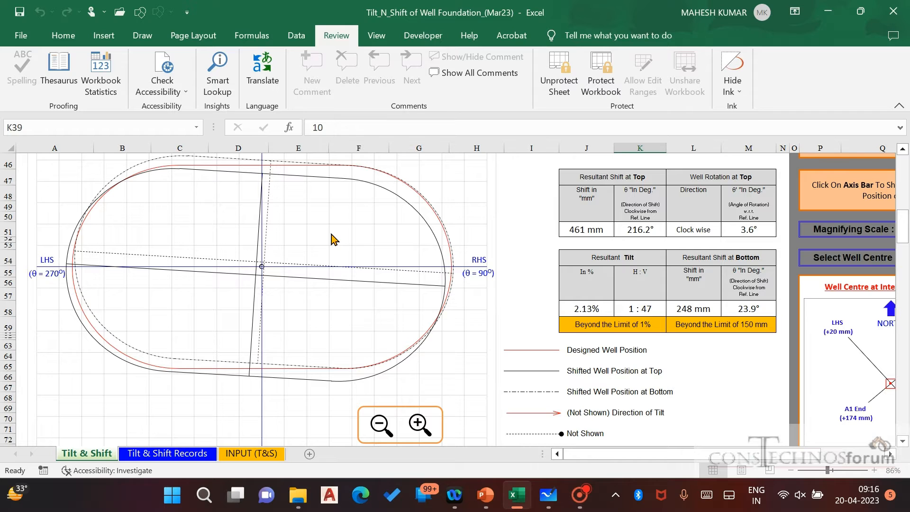
click(262, 403)
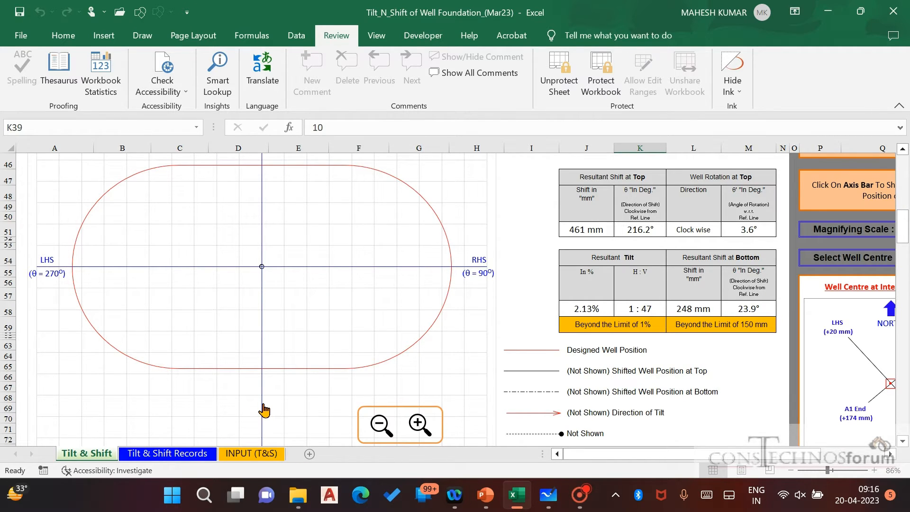
click(263, 410)
click(264, 411)
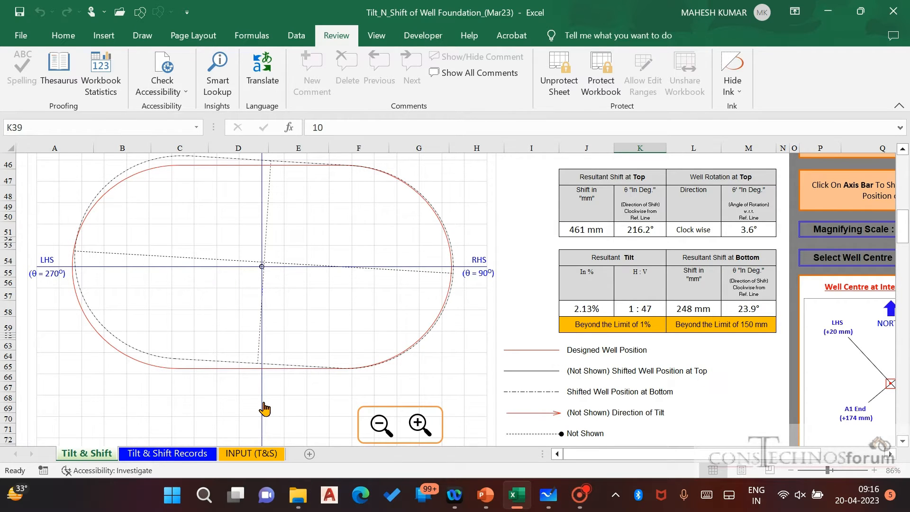
click(264, 409)
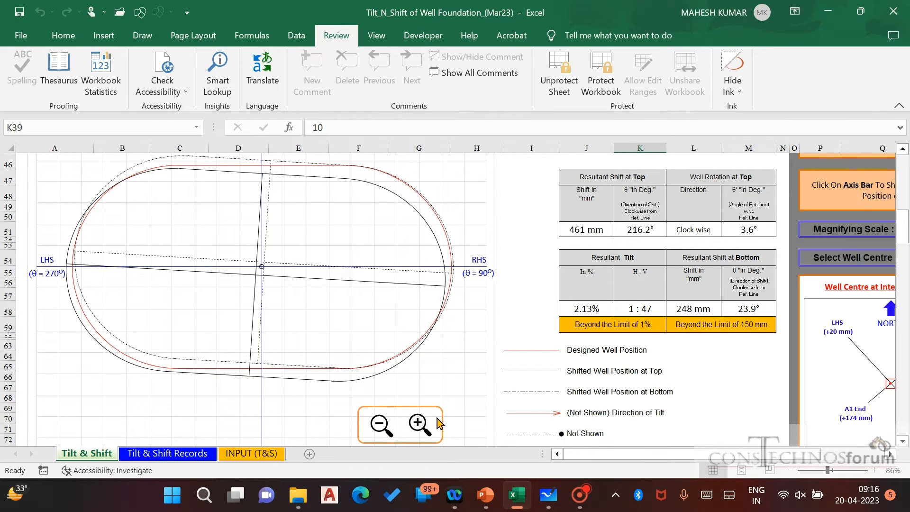
Step: Show the direction of tilt on the P12 diagram and magnify it in stages to the 15x enlarged scale
scroll(484, 351, down, 2)
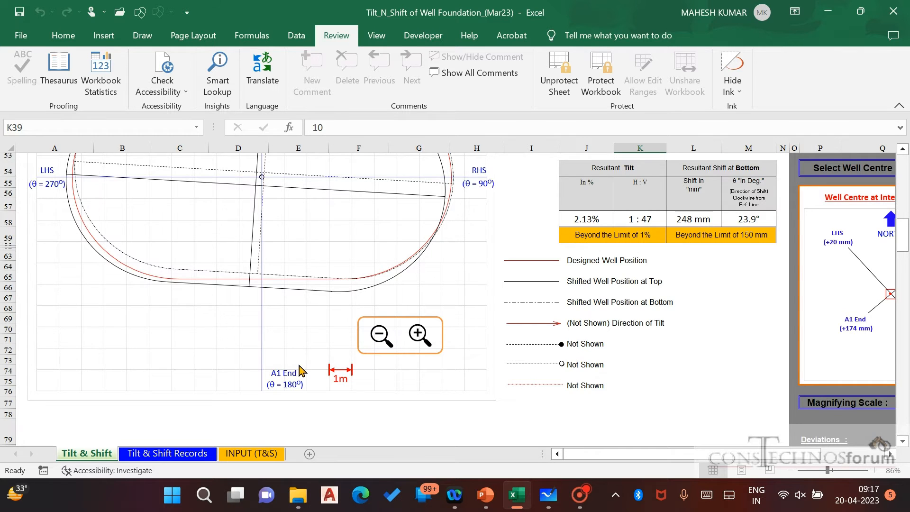
scroll(300, 370, up, 2)
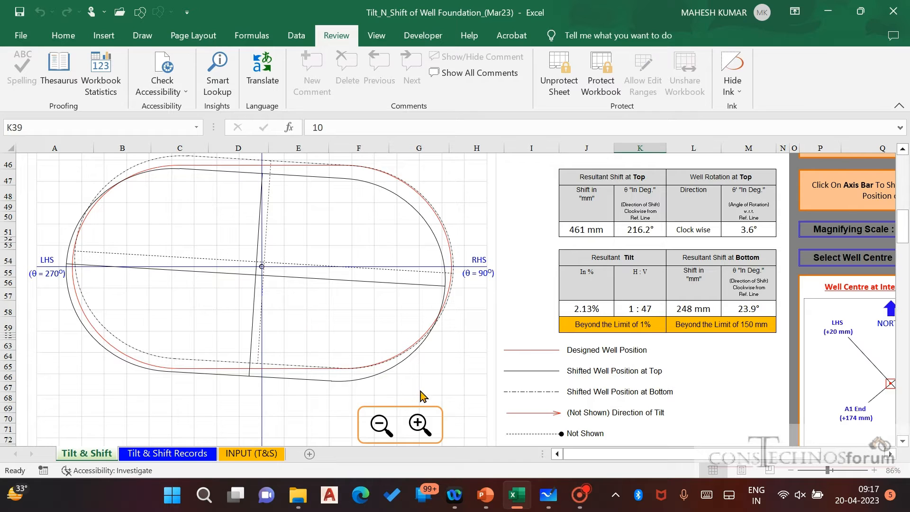
click(420, 425)
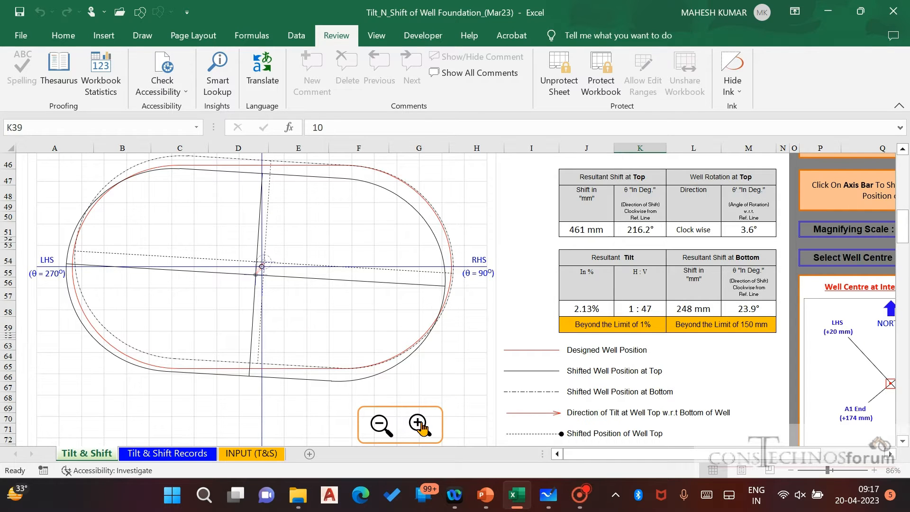
click(420, 425)
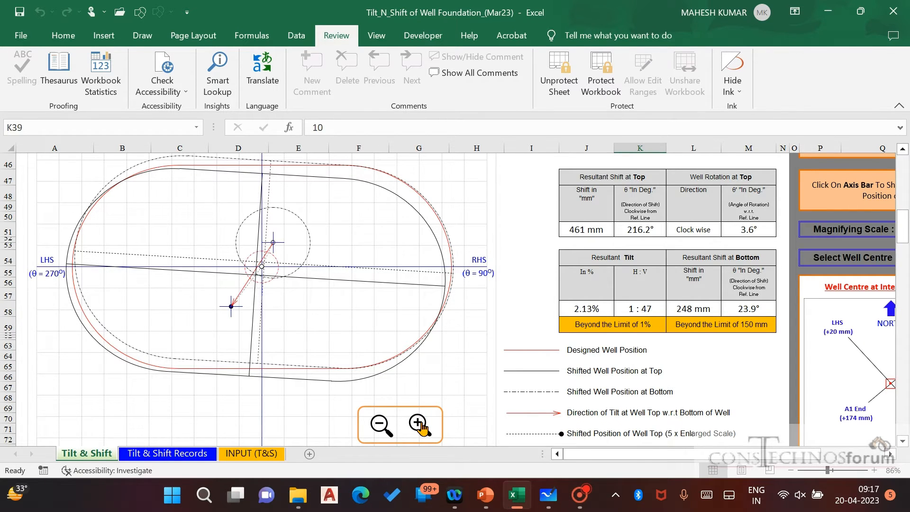
click(419, 425)
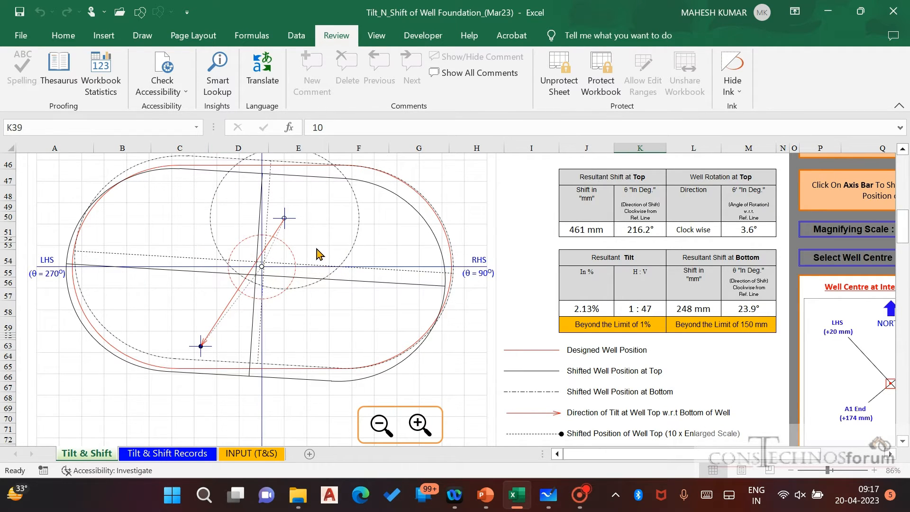
scroll(338, 294, down, 2)
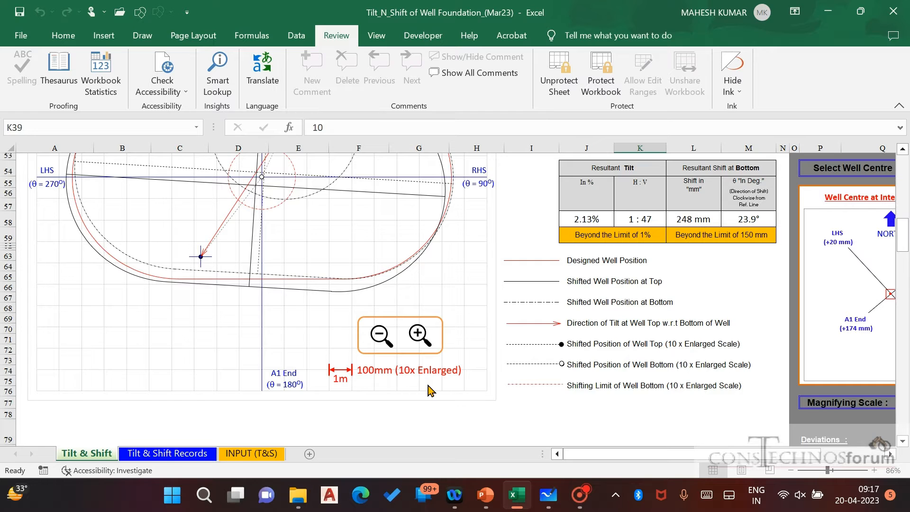
click(418, 336)
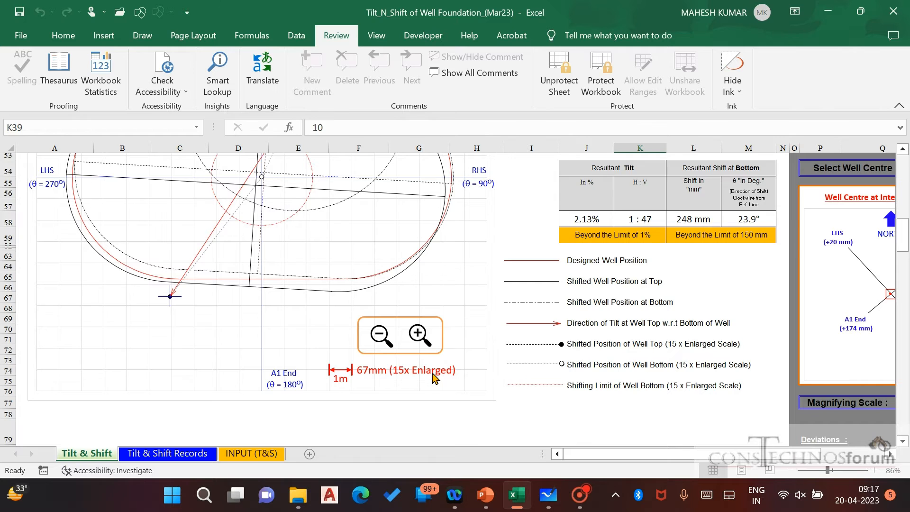
Step: Reduce the diagram's enlargement to 5x and hide both shifted well positions, leaving the designed outline with the tilt direction
scroll(434, 379, up, 2)
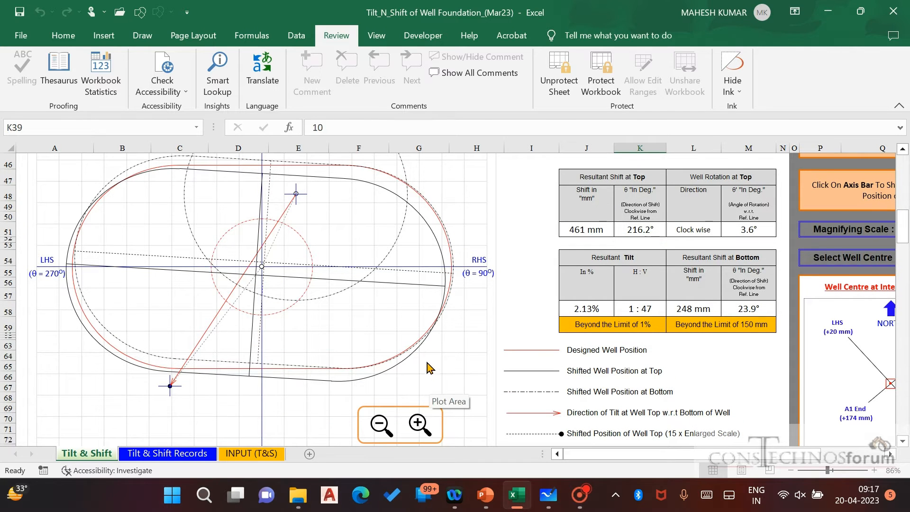
click(382, 426)
click(381, 427)
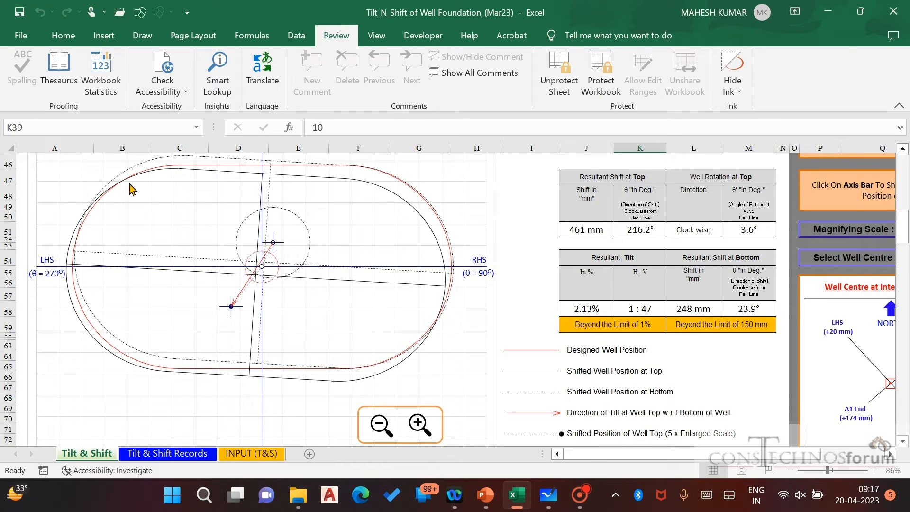
click(263, 412)
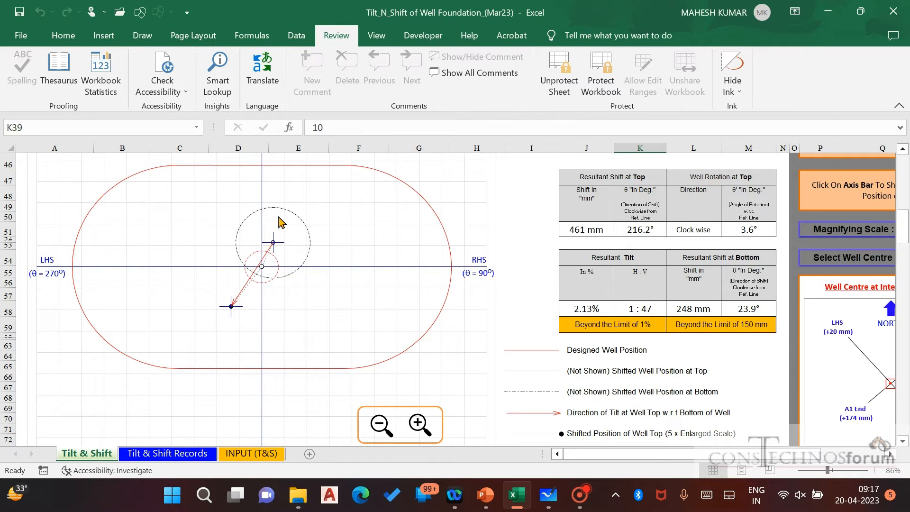
Step: Hide the tilting limit circle of the well top relative to the bottom from the well centre, and show it again
scroll(279, 222, up, 1)
scroll(280, 222, up, 1)
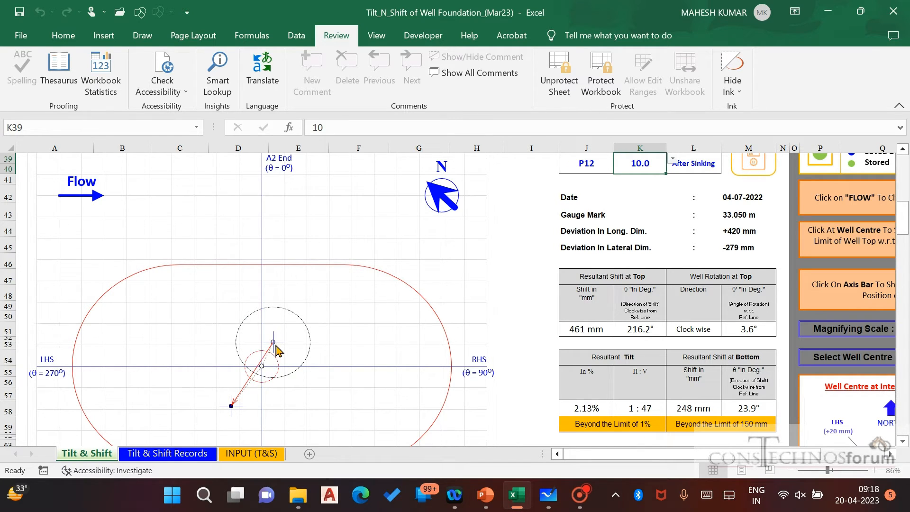
mouse_move(274, 343)
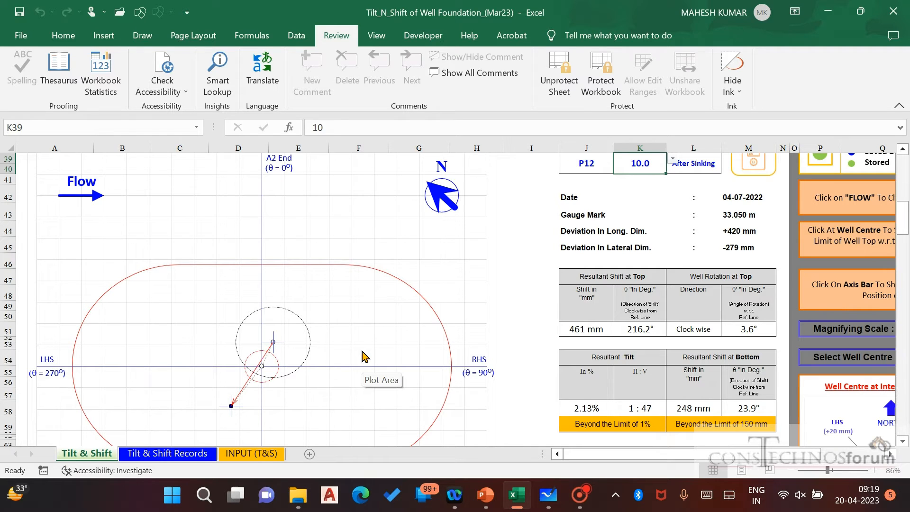
click(265, 372)
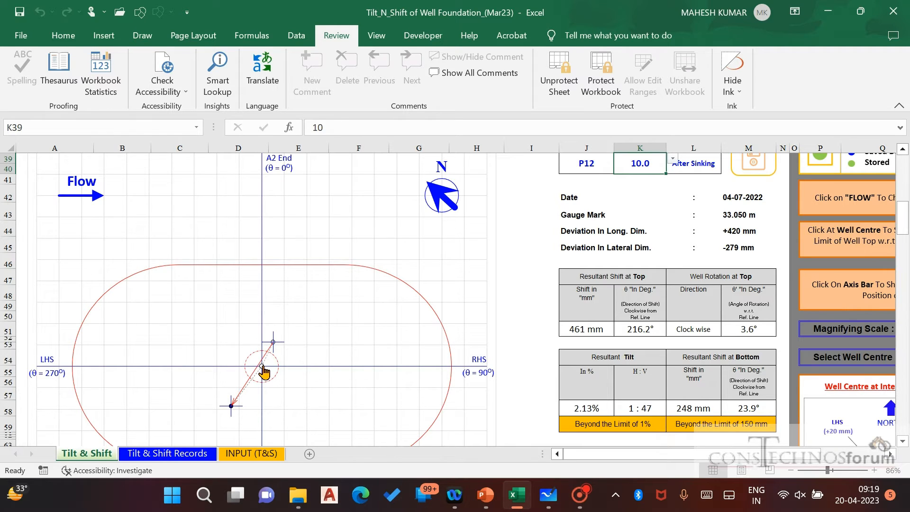
click(265, 372)
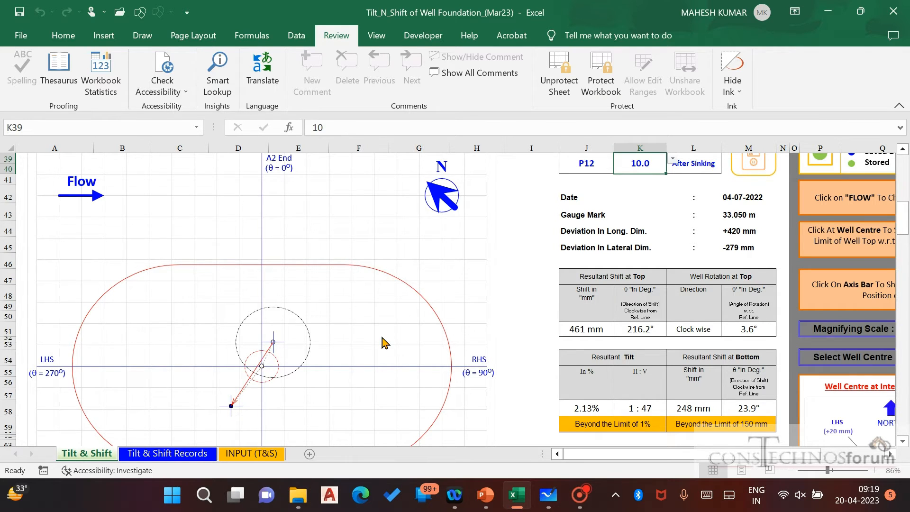
Step: Check the well centre and axis bar notes beside the diagram, and display the shifted bottom position of well P12
scroll(437, 345, right, 4)
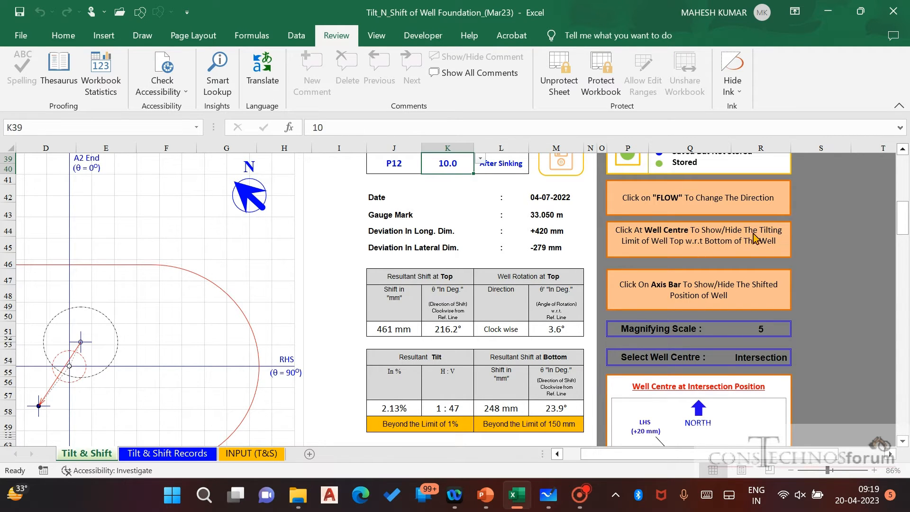
scroll(740, 261, left, 1)
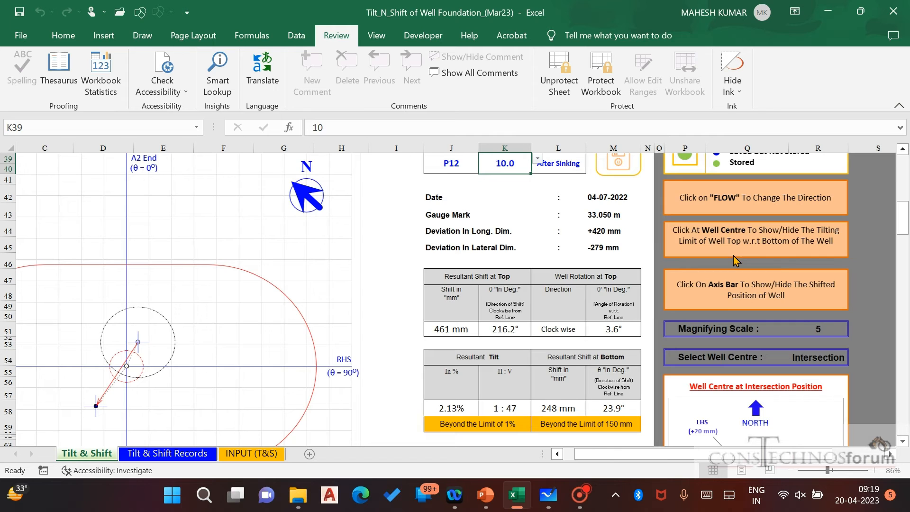
scroll(820, 235, left, 2)
scroll(820, 235, left, 1)
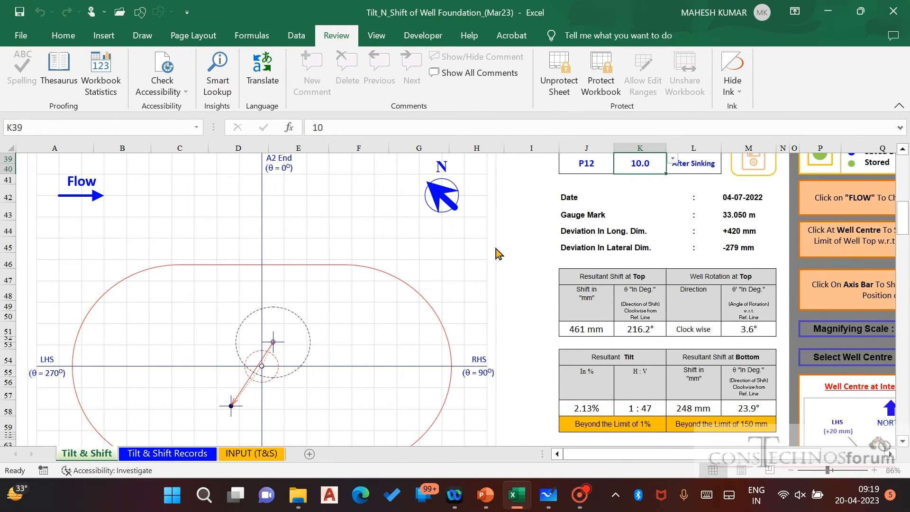
scroll(578, 241, up, 2)
scroll(577, 242, down, 2)
click(258, 229)
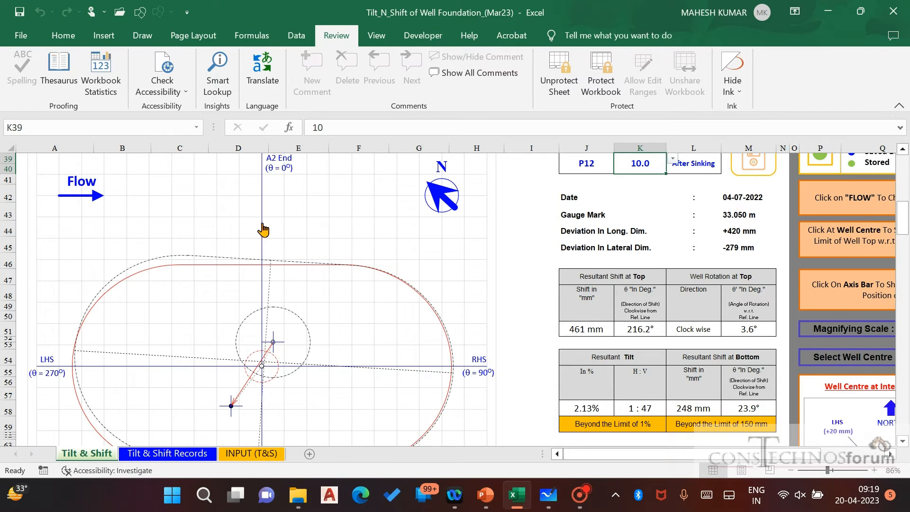
Step: Change the well location to P5, keeping Lift No. 10 and After Sinking
click(584, 164)
scroll(620, 211, up, 2)
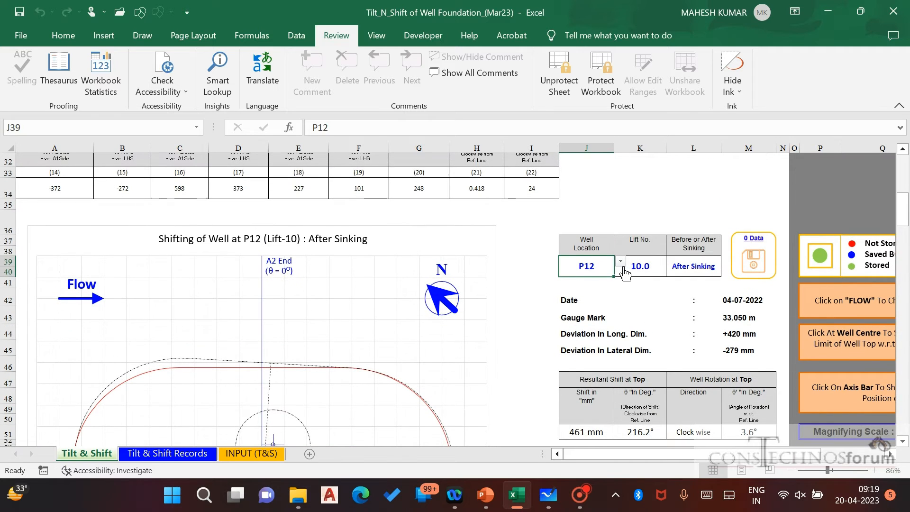
click(621, 262)
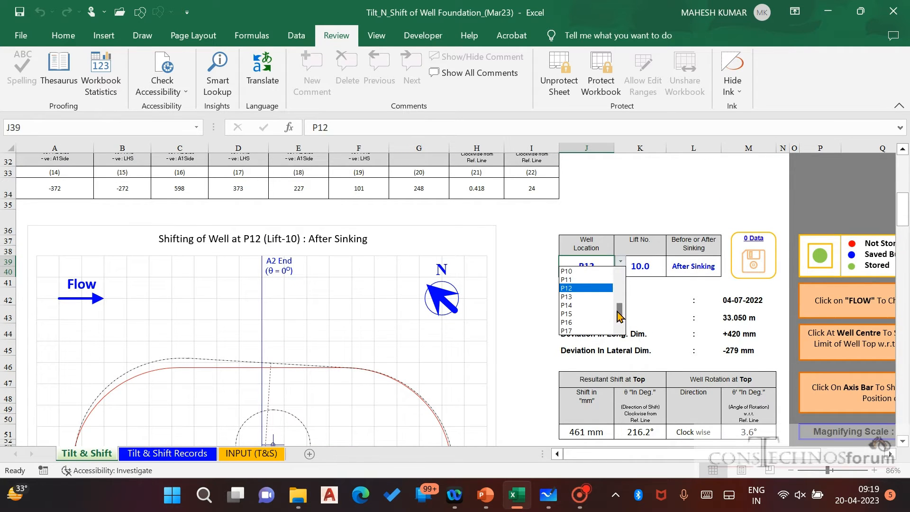
drag(623, 315, 619, 289)
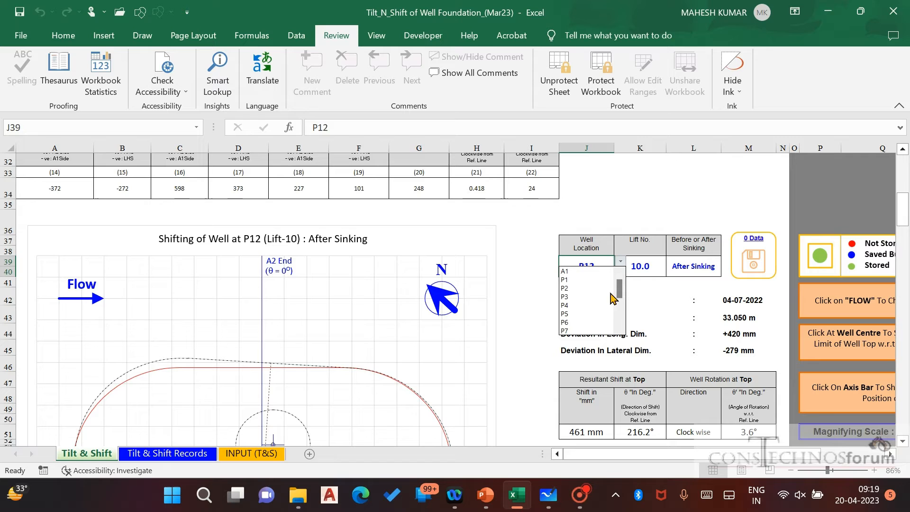
click(565, 314)
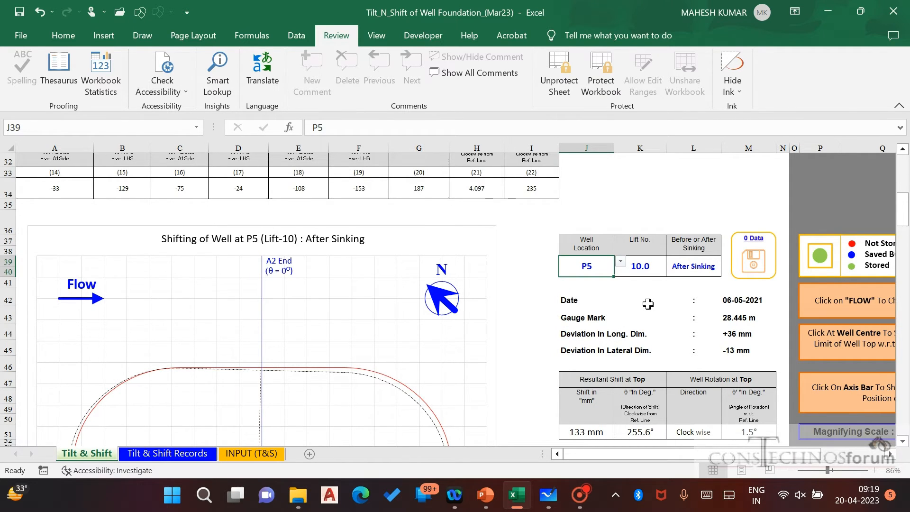
Step: Review the P5 results and reduce the diagram's enlargement until the tilt direction and enlarged shift markers are hidden
scroll(661, 290, down, 2)
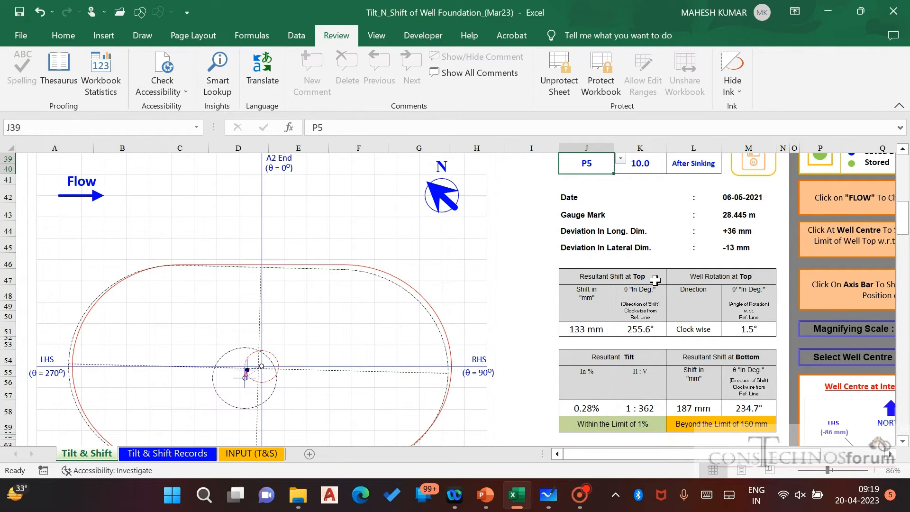
scroll(658, 287, down, 2)
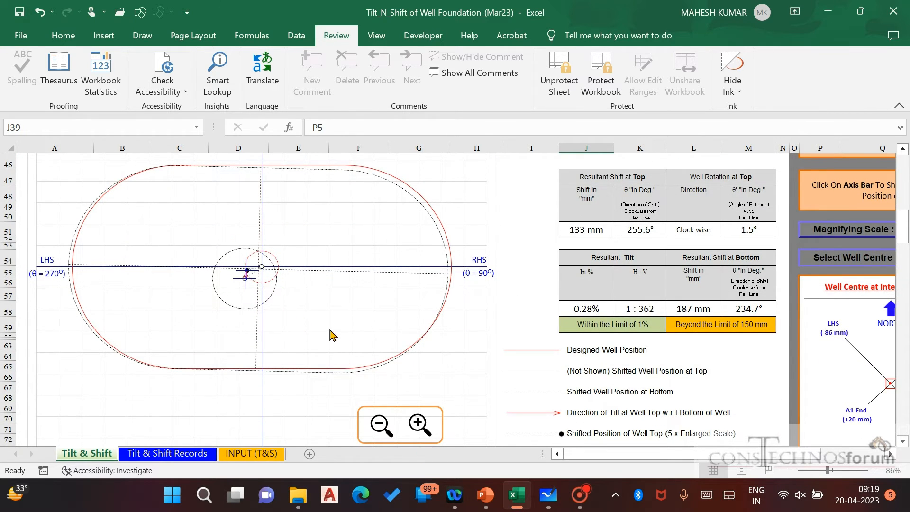
scroll(361, 351, down, 2)
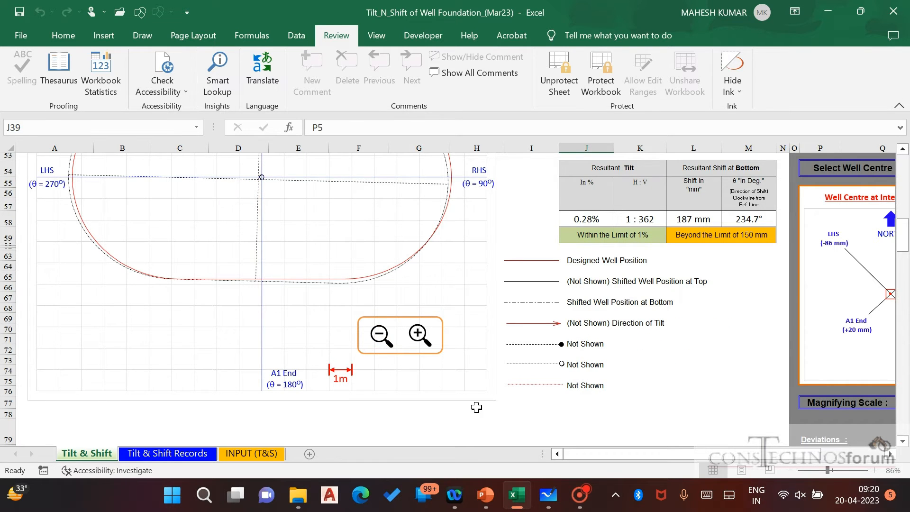
scroll(487, 412, up, 2)
scroll(357, 285, down, 2)
scroll(631, 353, up, 2)
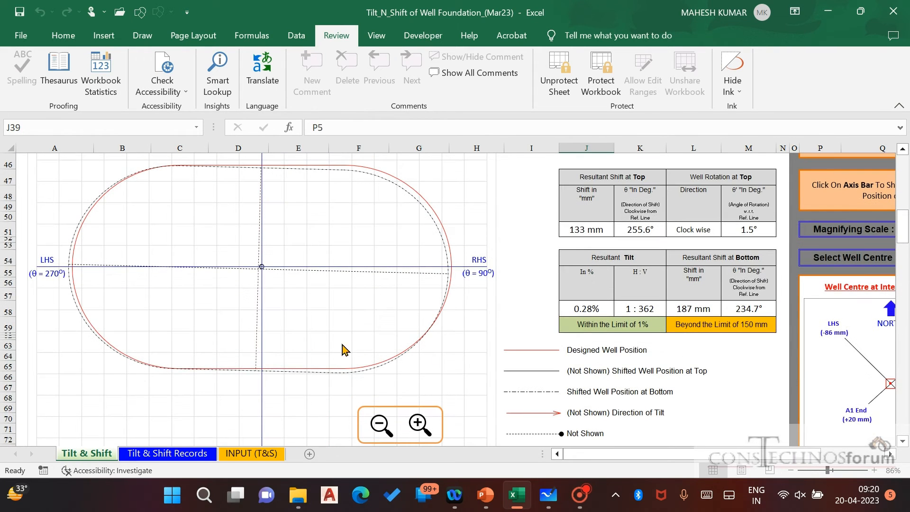
Step: Cycle the P5 diagram through designed position only, shifted top only and shifted bottom only using the axis bar
click(264, 407)
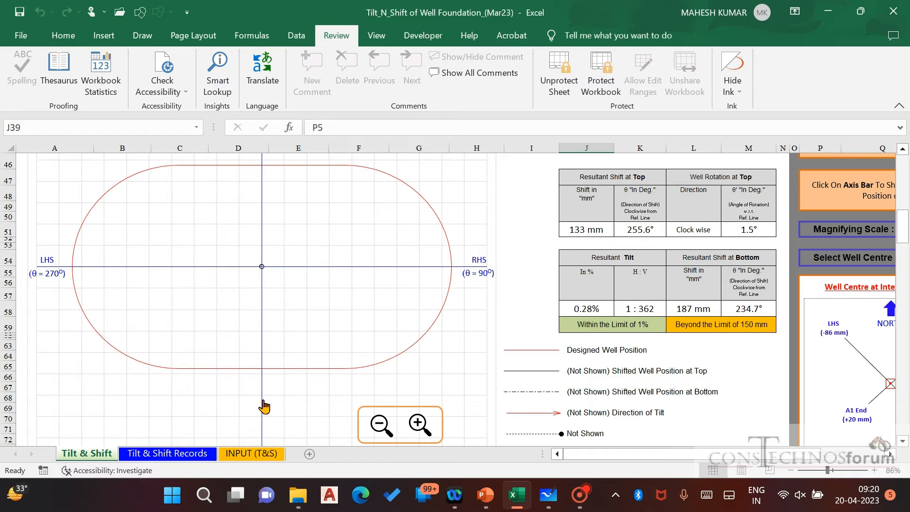
click(264, 406)
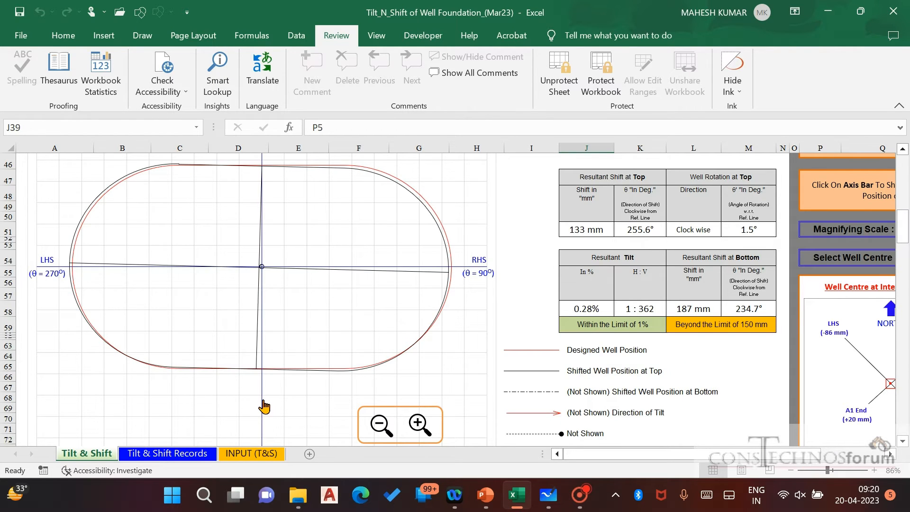
click(264, 407)
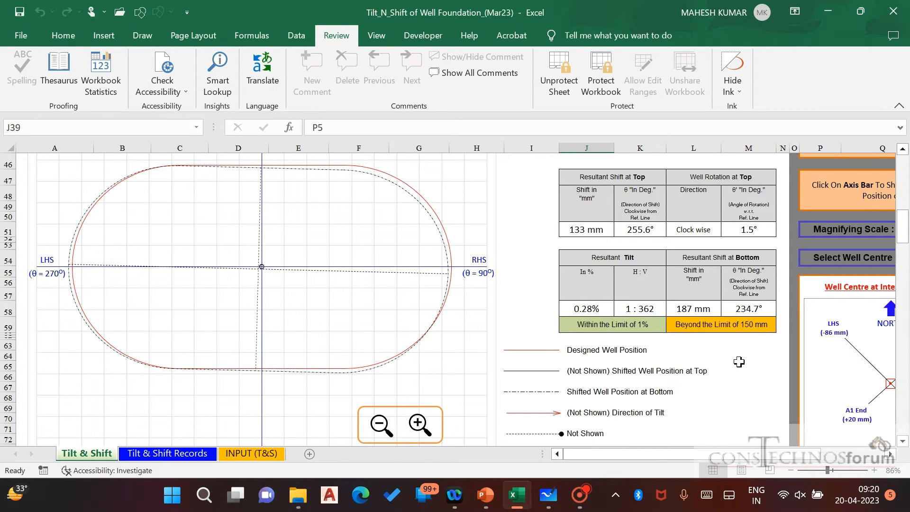
Step: Change the Lift No. to 13 for well P5, keeping After Sinking
scroll(600, 223, up, 3)
scroll(642, 242, up, 2)
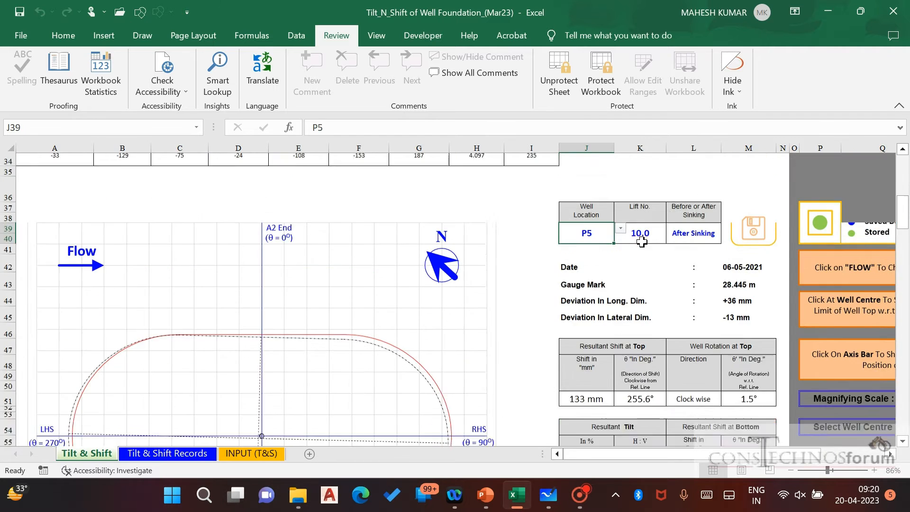
click(644, 264)
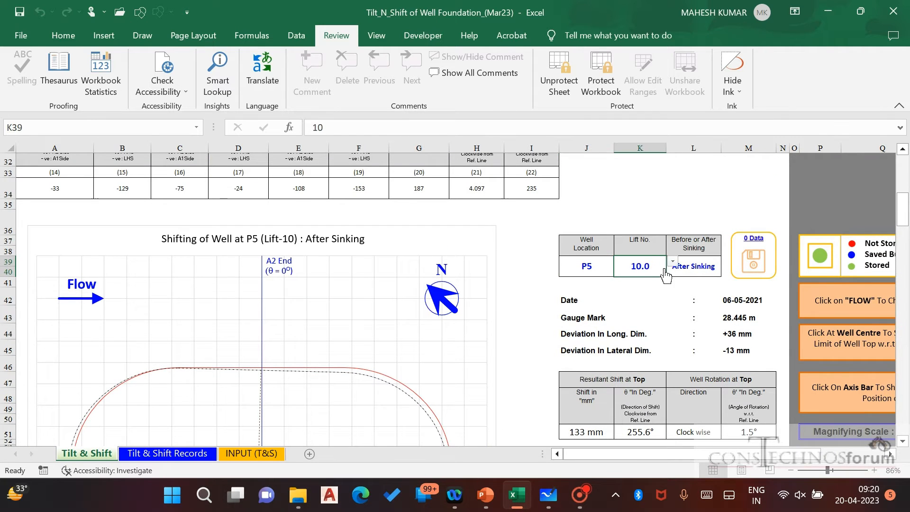
click(672, 262)
click(641, 294)
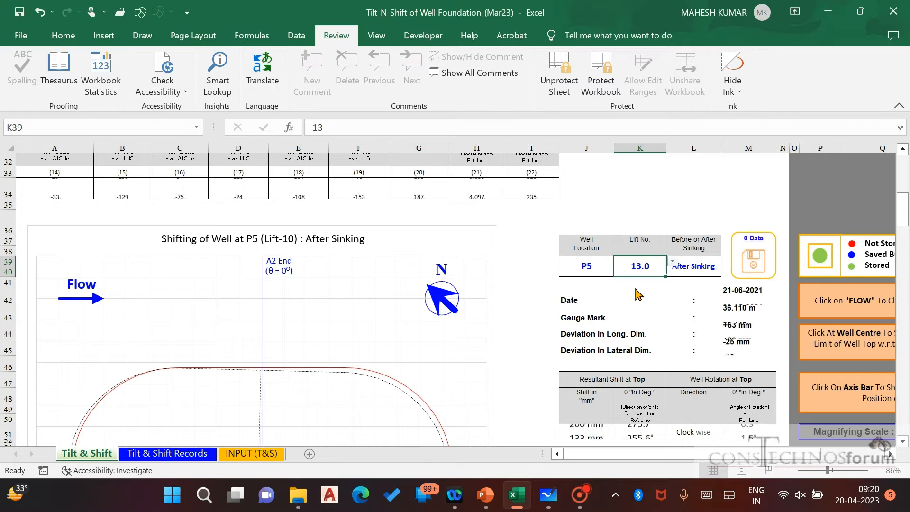
click(650, 190)
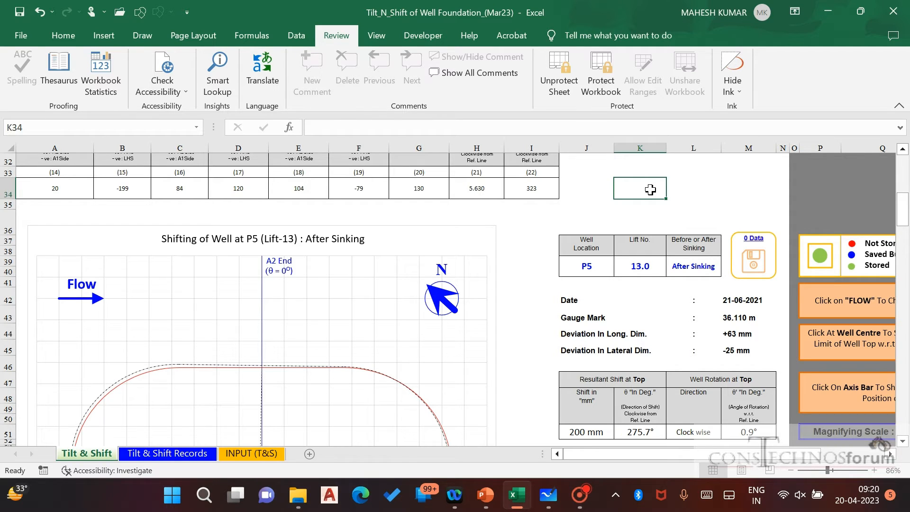
Step: Review the P5 Lift 13 results and diagram legend, and examine the tilt and shift summary chart across all P5 lifts
scroll(433, 254, down, 2)
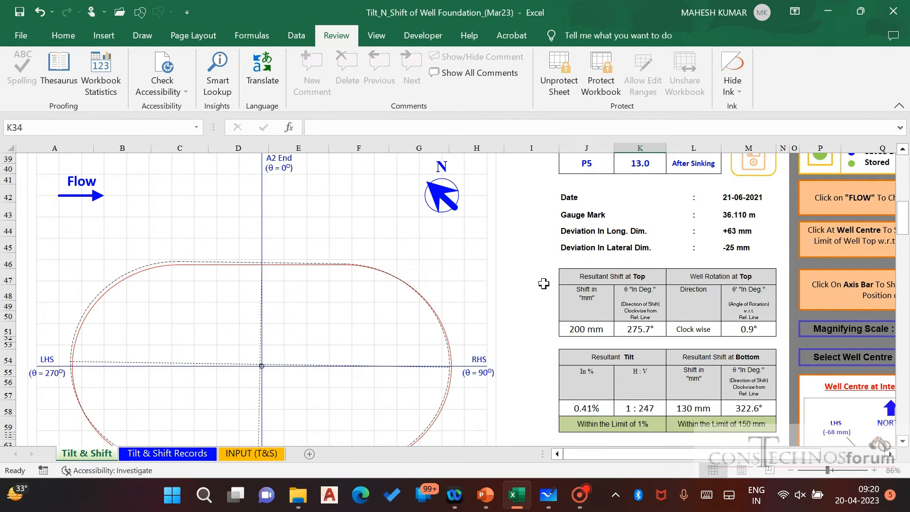
scroll(616, 242, up, 2)
scroll(583, 244, down, 2)
scroll(555, 233, down, 13)
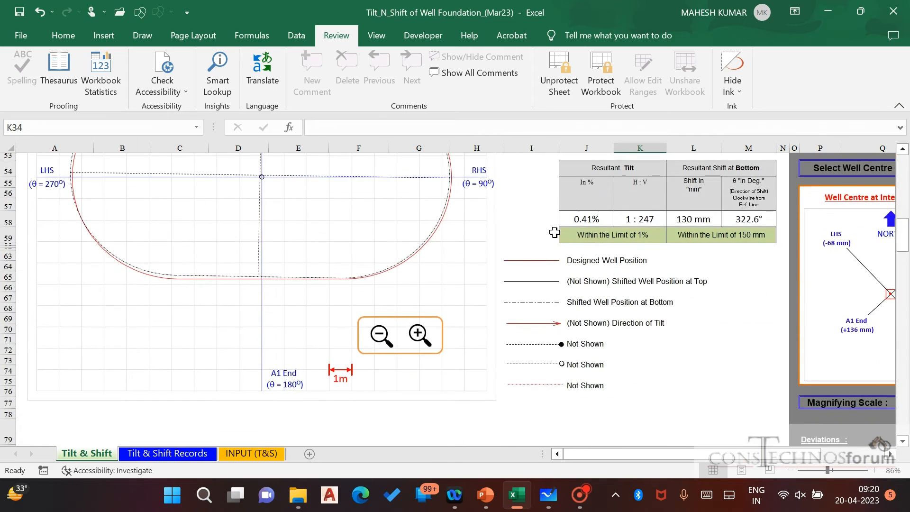
scroll(559, 228, down, 1)
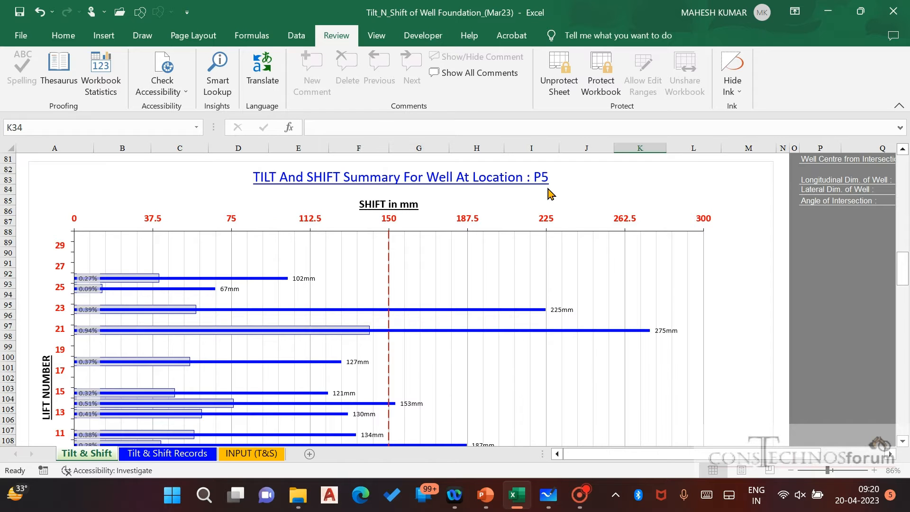
scroll(776, 256, down, 2)
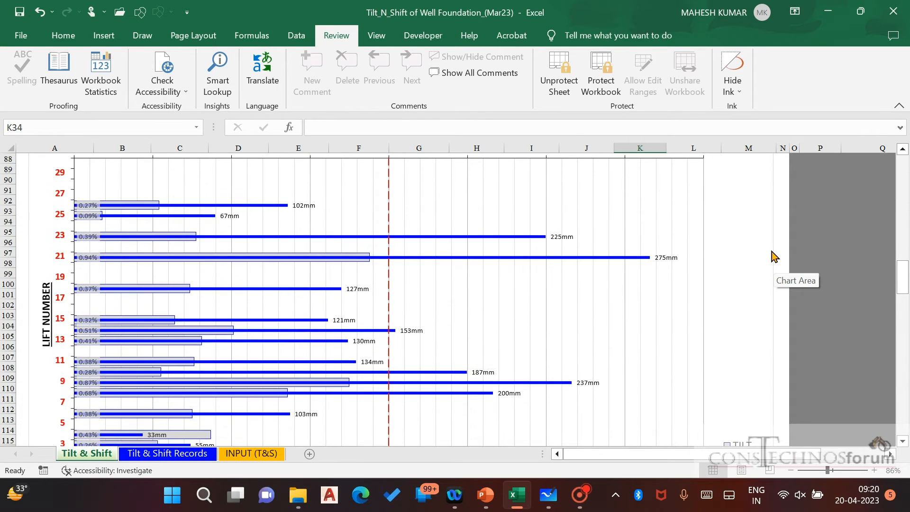
scroll(776, 256, down, 2)
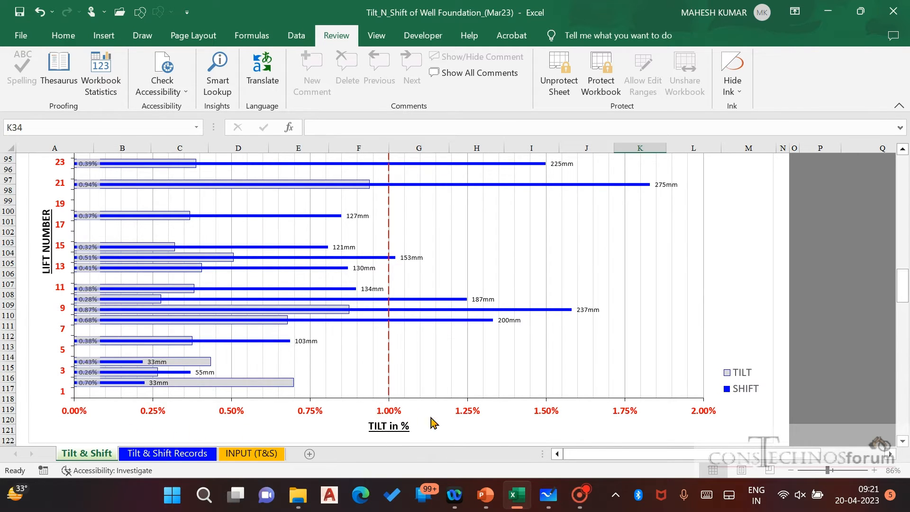
scroll(393, 335, up, 2)
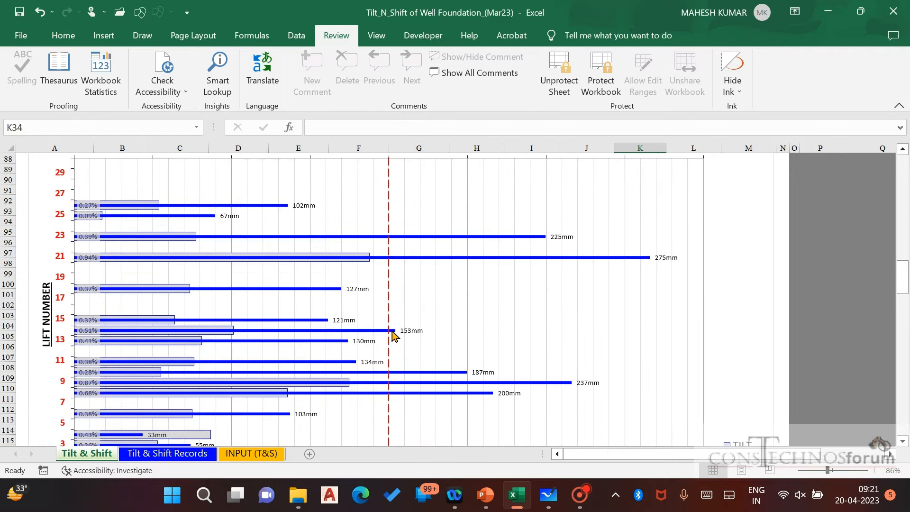
scroll(393, 335, up, 2)
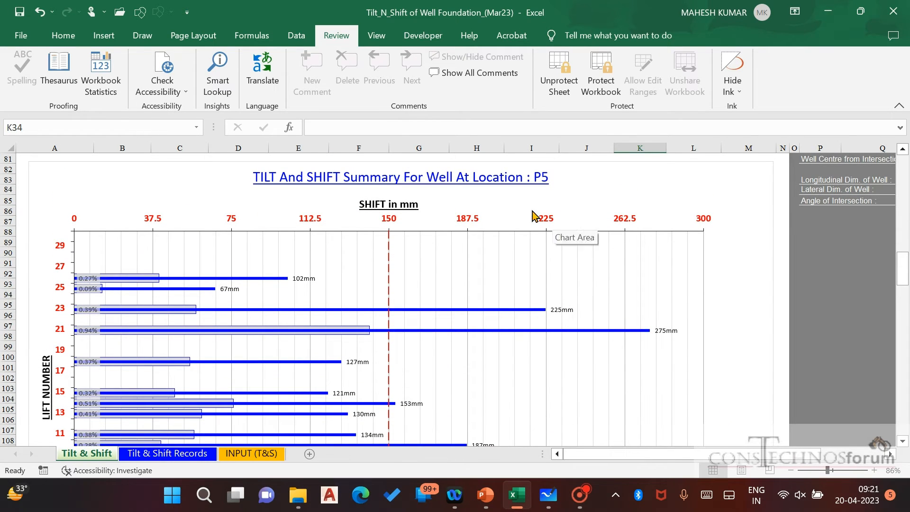
scroll(391, 242, down, 3)
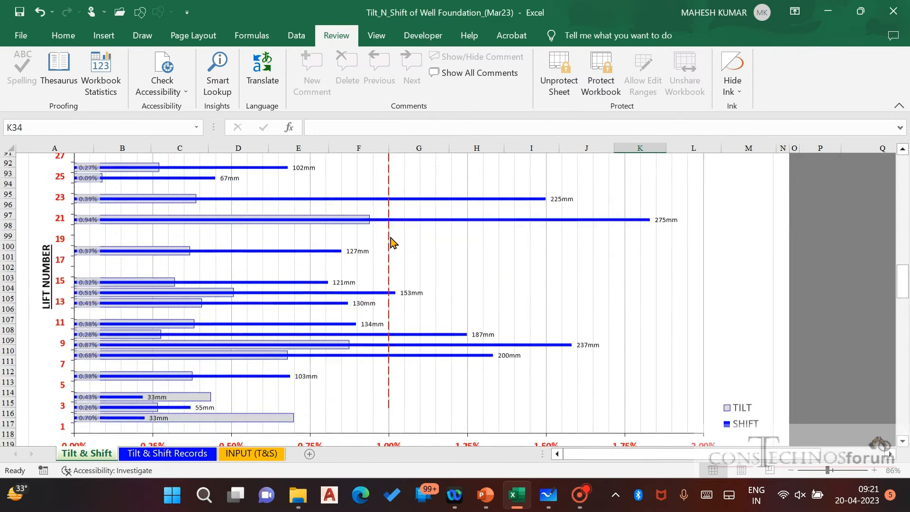
scroll(384, 208, up, 2)
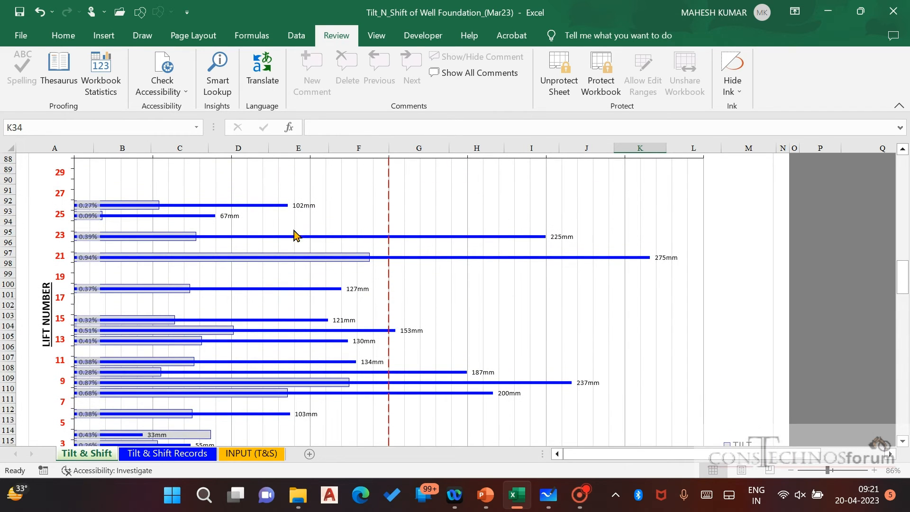
scroll(486, 249, down, 2)
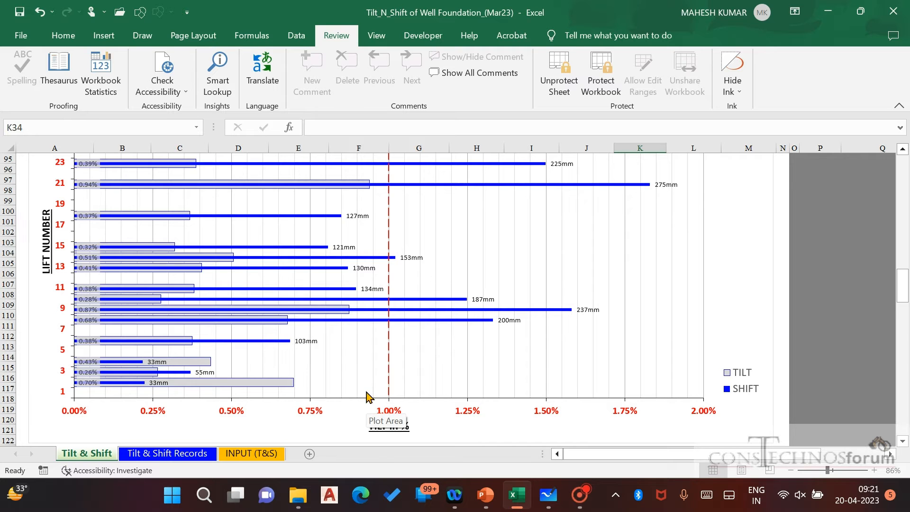
scroll(369, 397, up, 3)
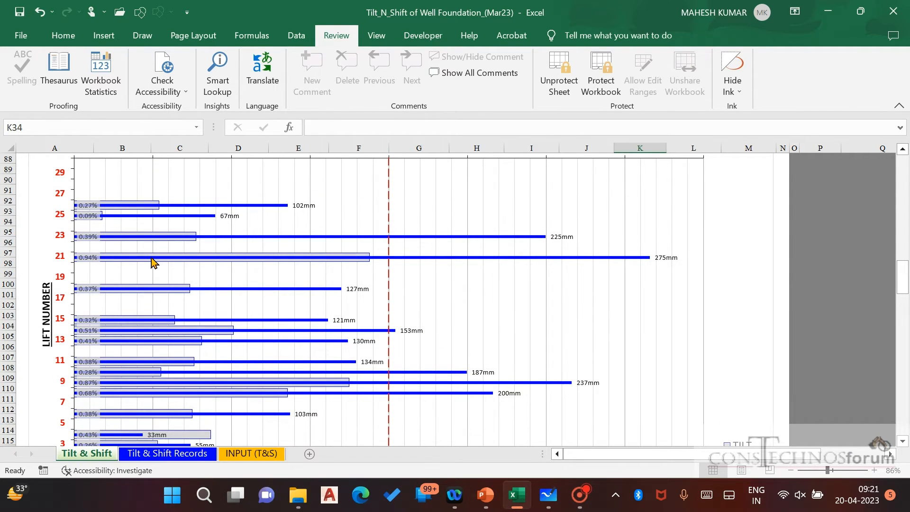
scroll(153, 292, down, 3)
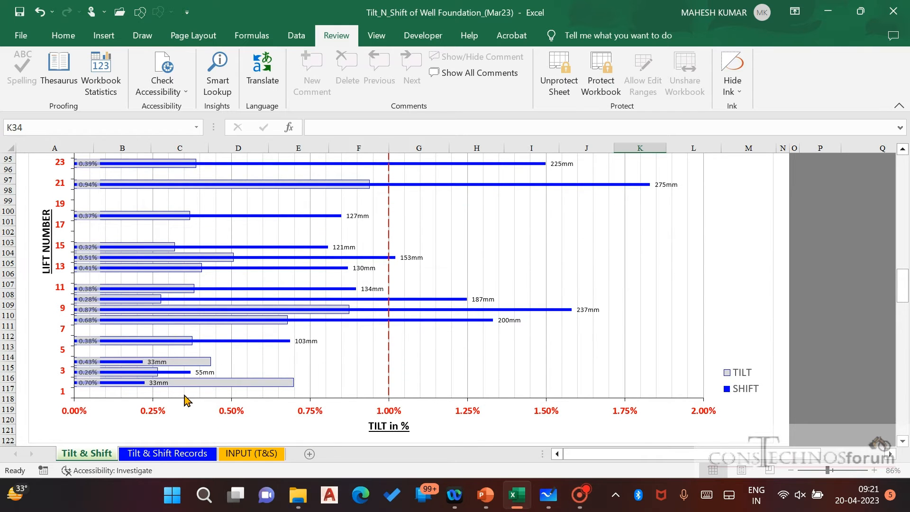
scroll(185, 399, up, 3)
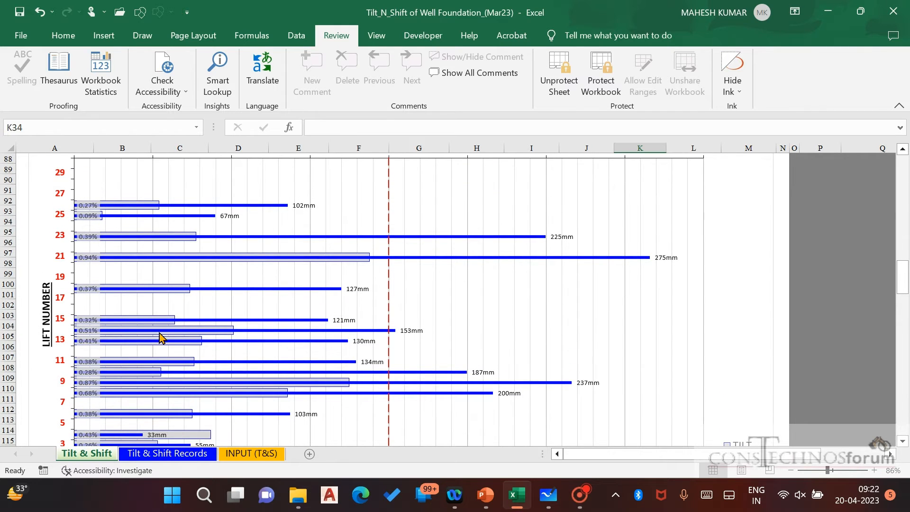
scroll(143, 370, down, 3)
scroll(109, 341, up, 6)
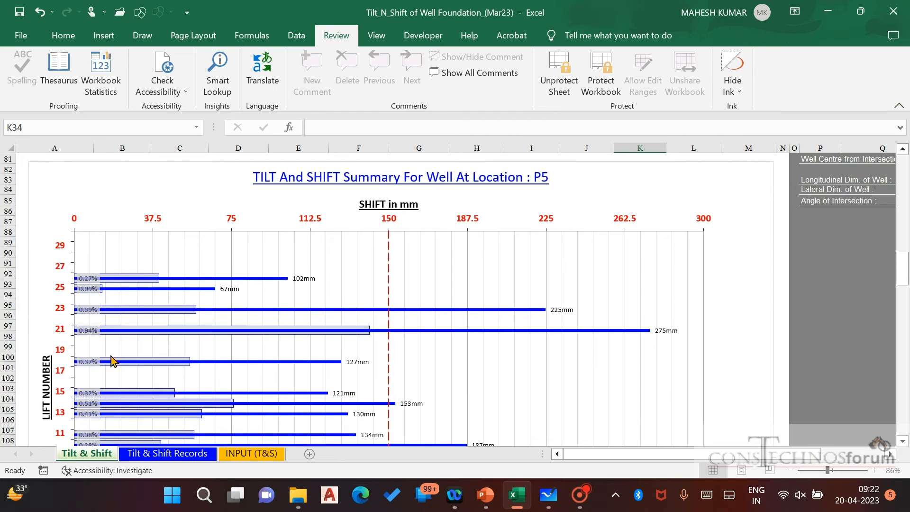
scroll(124, 309, down, 6)
scroll(126, 303, down, 4)
Step: Return to the General Data tables, and look through the well records on the INPUT (T&S) sheet
scroll(227, 284, up, 20)
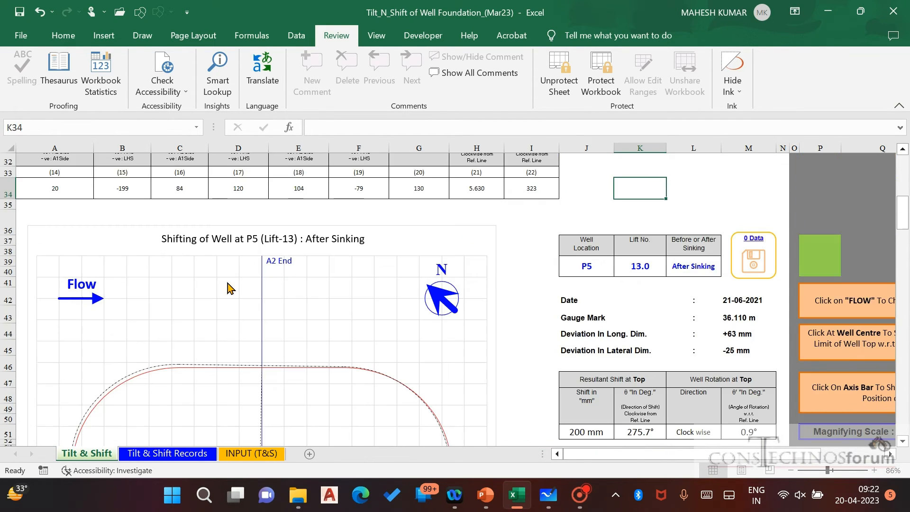
scroll(228, 287, up, 10)
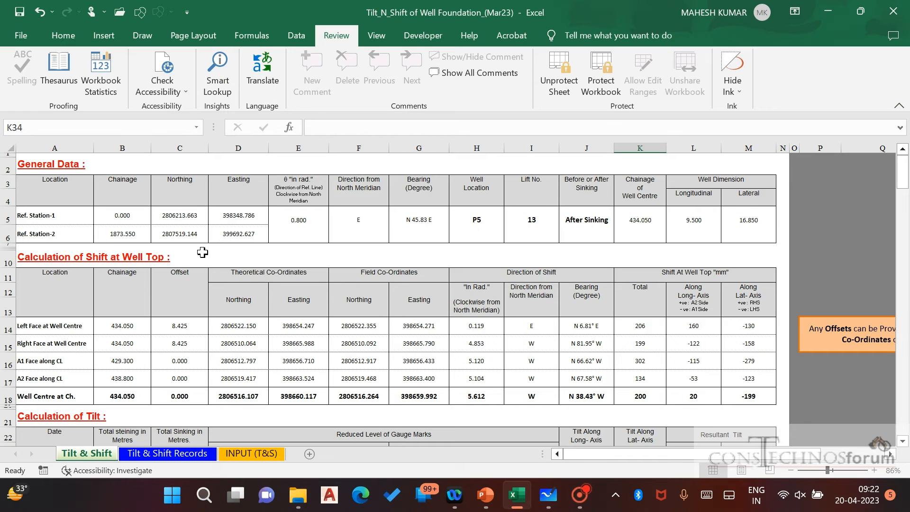
mouse_move(297, 493)
click(255, 456)
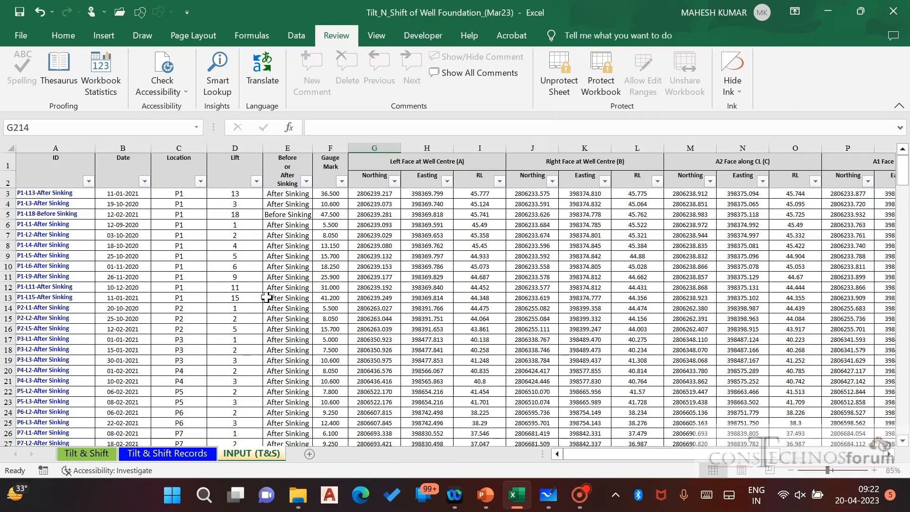
scroll(237, 294, down, 11)
scroll(237, 294, down, 20)
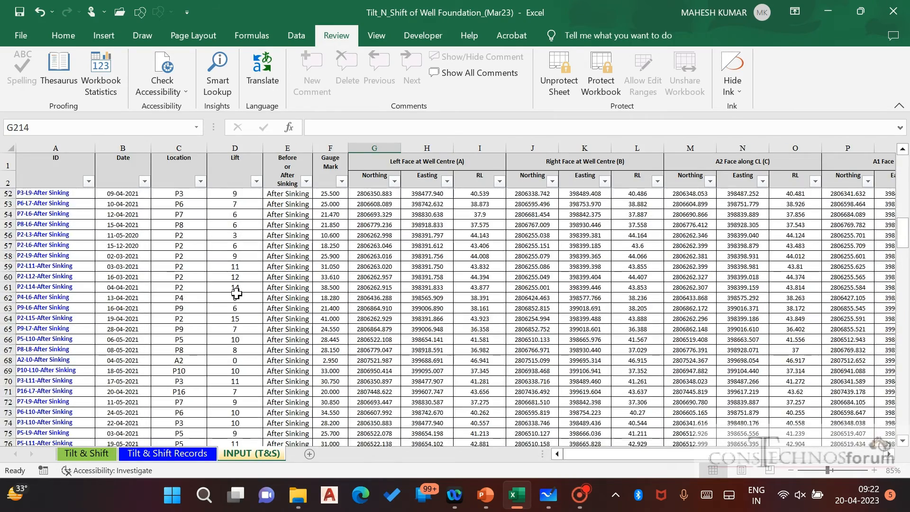
scroll(237, 292, down, 20)
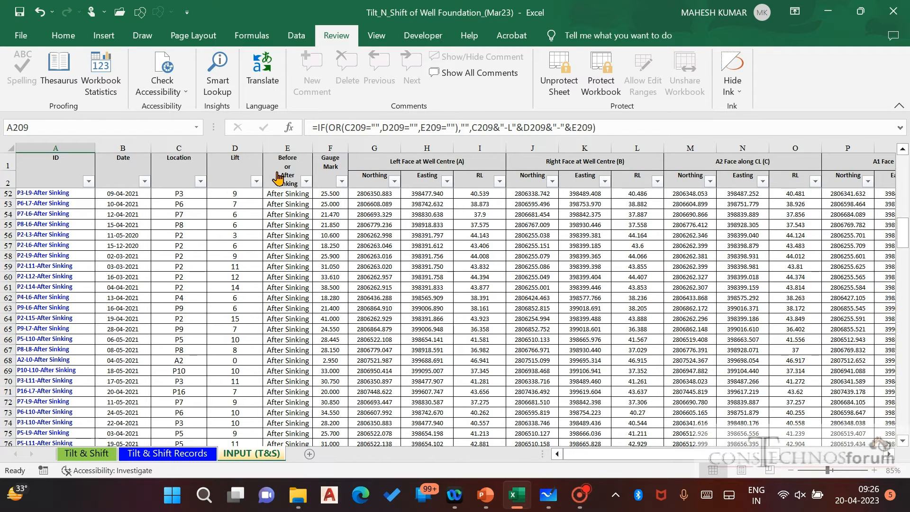
Step: Start a new inspection record in the first empty row with date 13/4/23 and well location A2
click(229, 179)
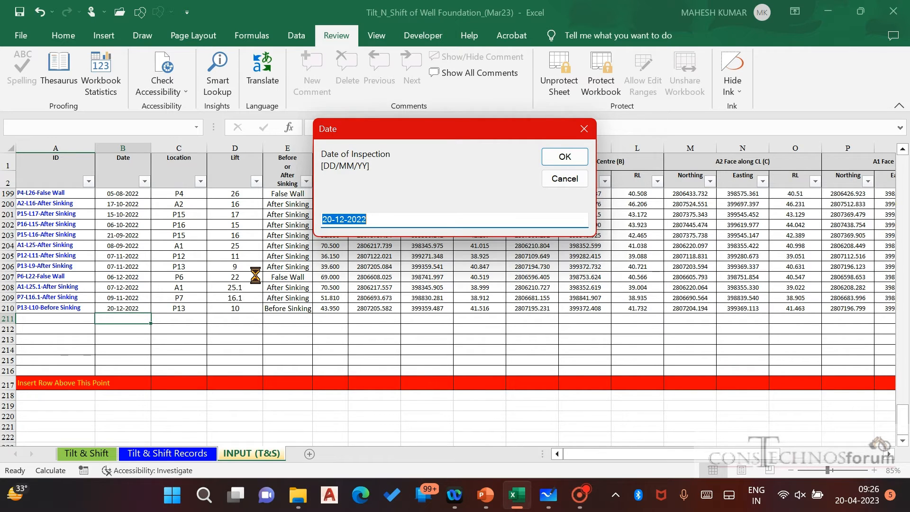
text(13/4/23)
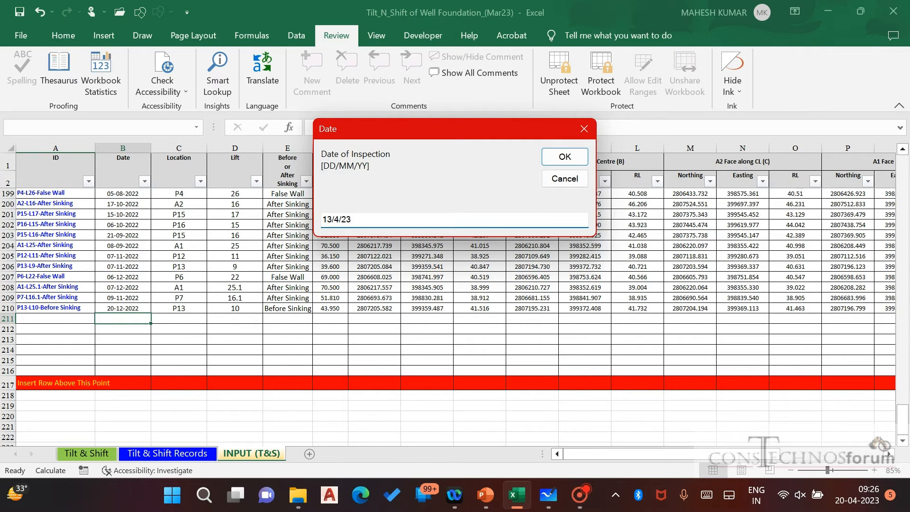
key(Return)
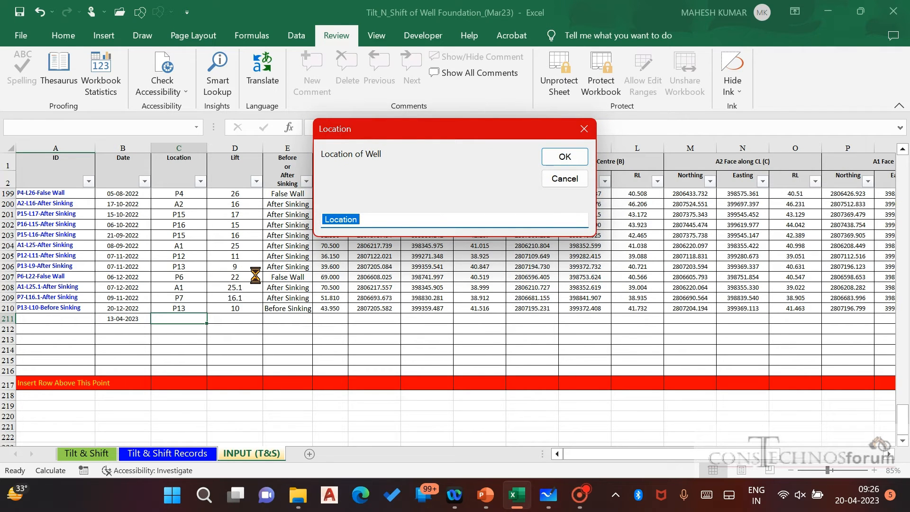
text(A2)
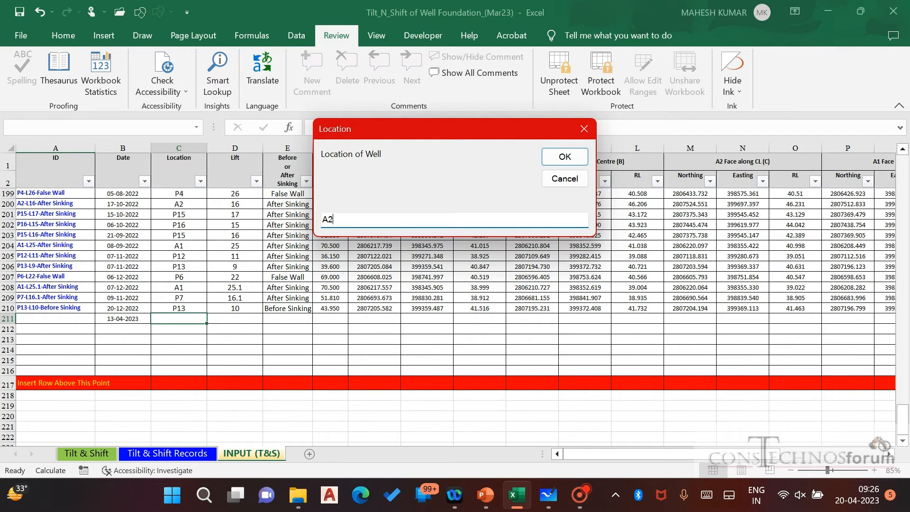
key(Return)
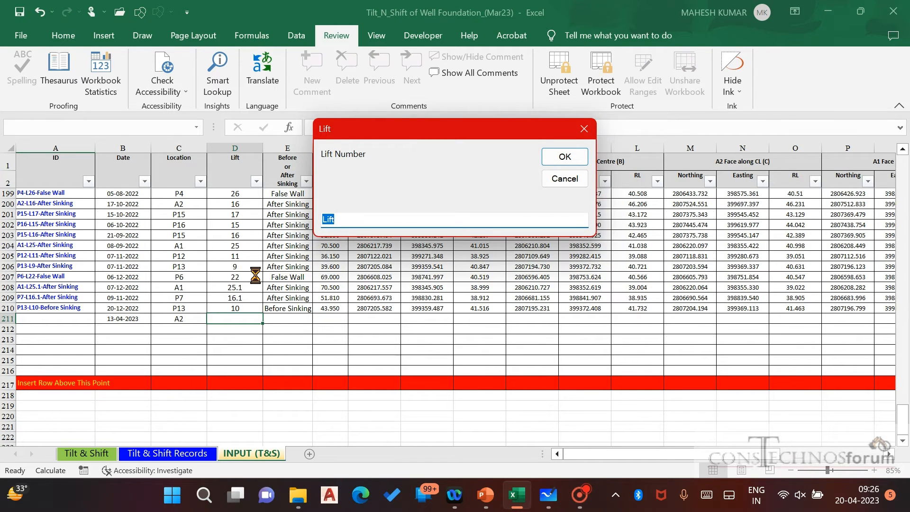
Step: Set the new A2 record's lift number to 24, its stage to After Sinking and its gauge mark to 70 m
text(24)
key(Return)
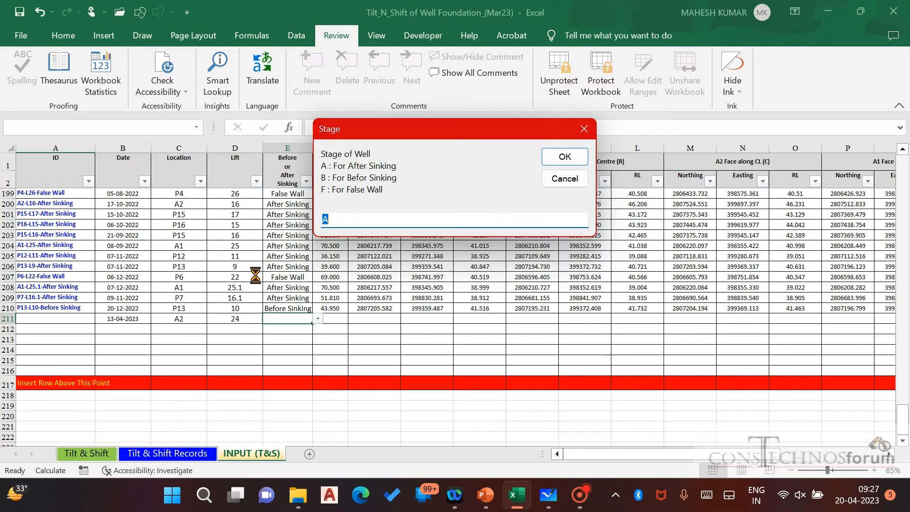
key(Return)
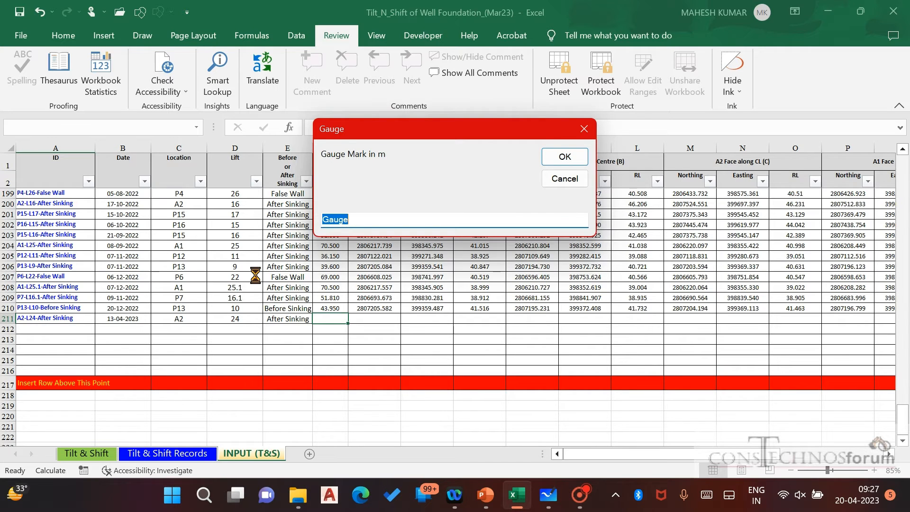
text(70)
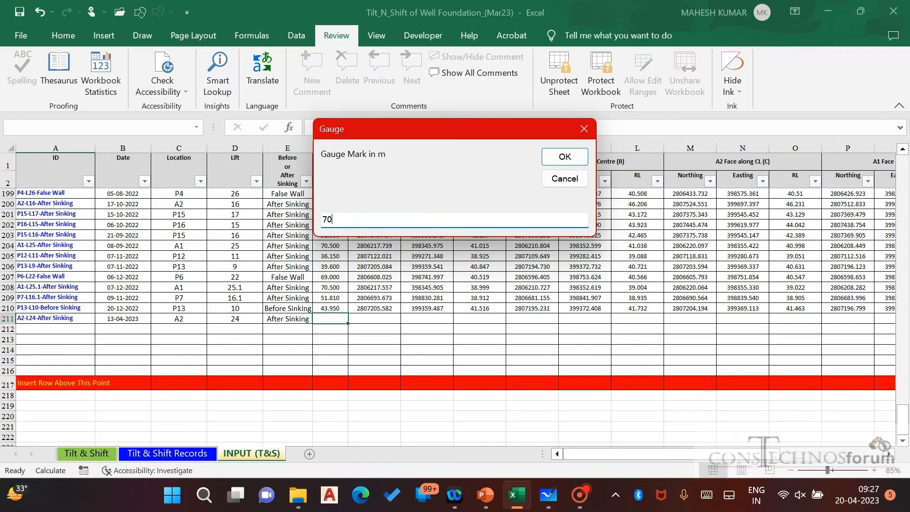
key(Return)
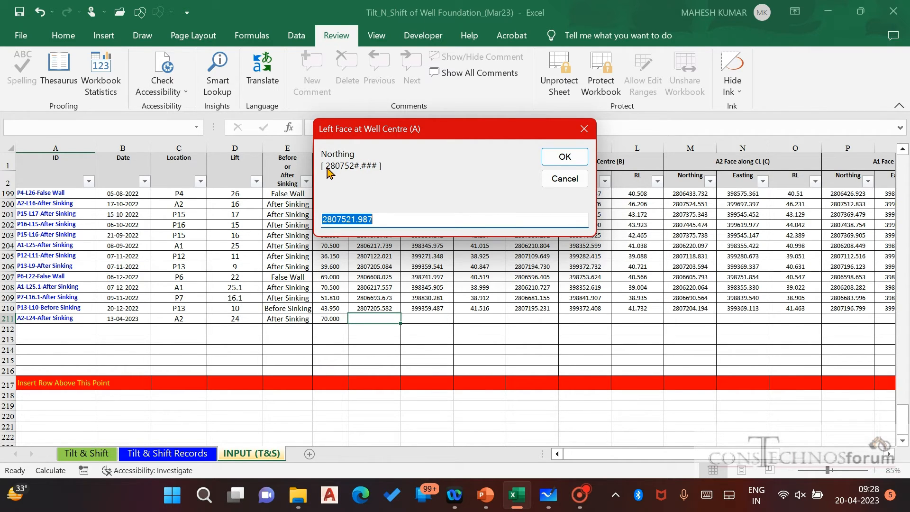
Step: Set the northing of the Left Face at Well Centre (A) to 2807521.727
click(380, 217)
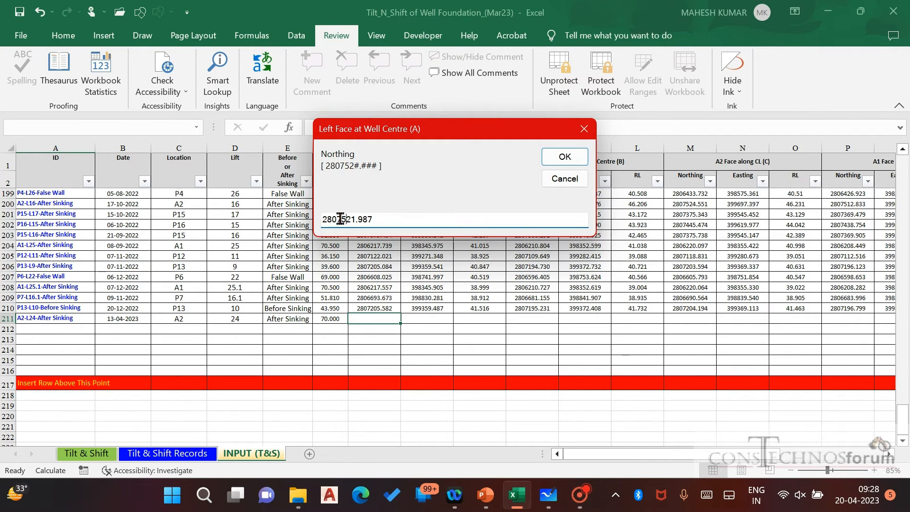
drag(350, 219, 383, 219)
click(349, 219)
key(BackSpace)
key(BackSpace)
key(BackSpace)
key(BackSpace)
key(BackSpace)
key(BackSpace)
key(BackSpace)
key(BackSpace)
key(BackSpace)
key(BackSpace)
key(BackSpace)
text(1.727)
key(Return)
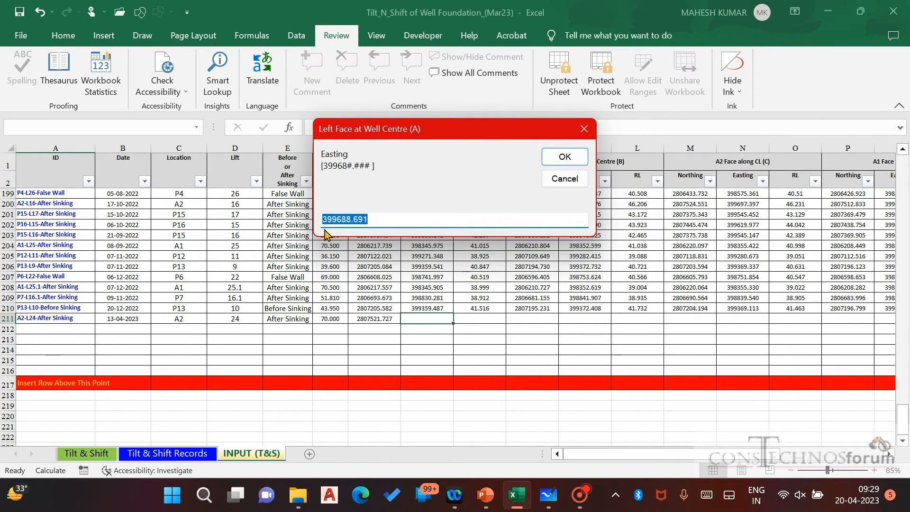
Step: Set the Left Face at Well Centre (A) easting to 399688.510 and its RL to 41.454
double_click(352, 220)
text(.)
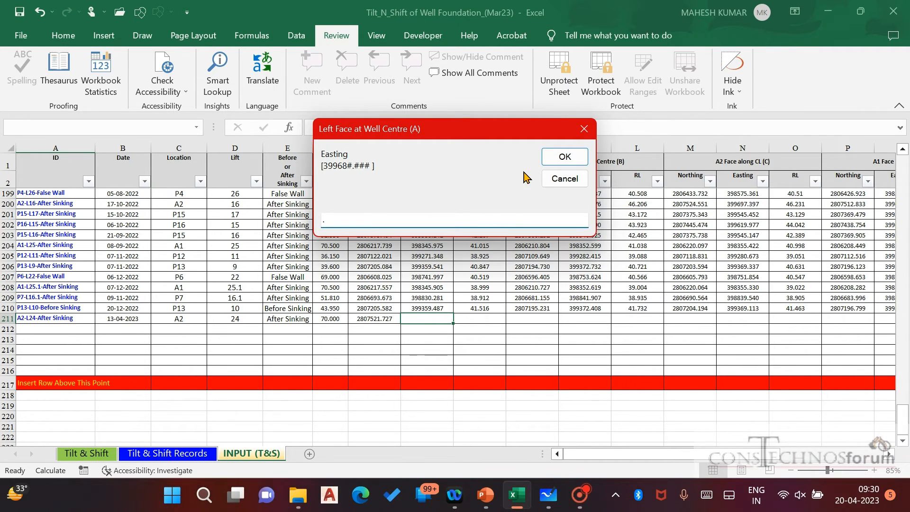
text(51)
key(Return)
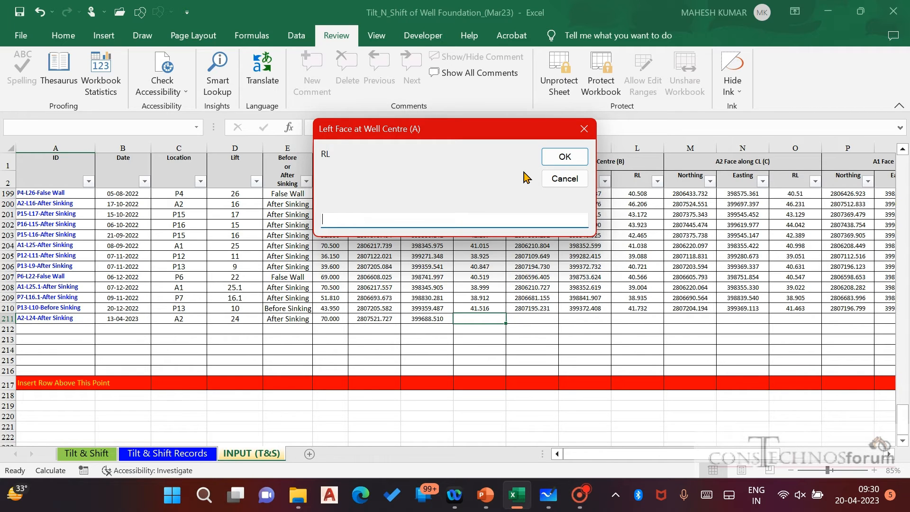
text(41.454)
key(Return)
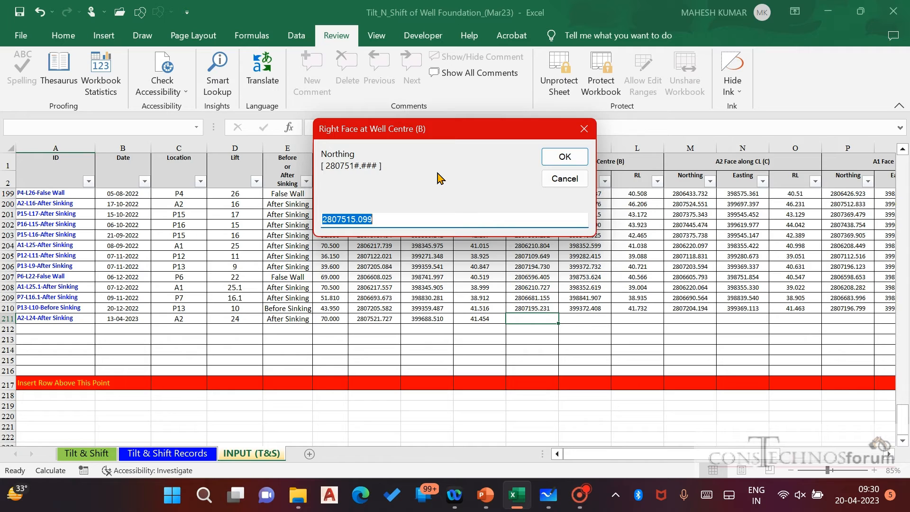
Step: Enter the Right Face at Well Centre (B) readings: northing 2807515.079, easting 399695.435 and RL 41.457
text(.0)
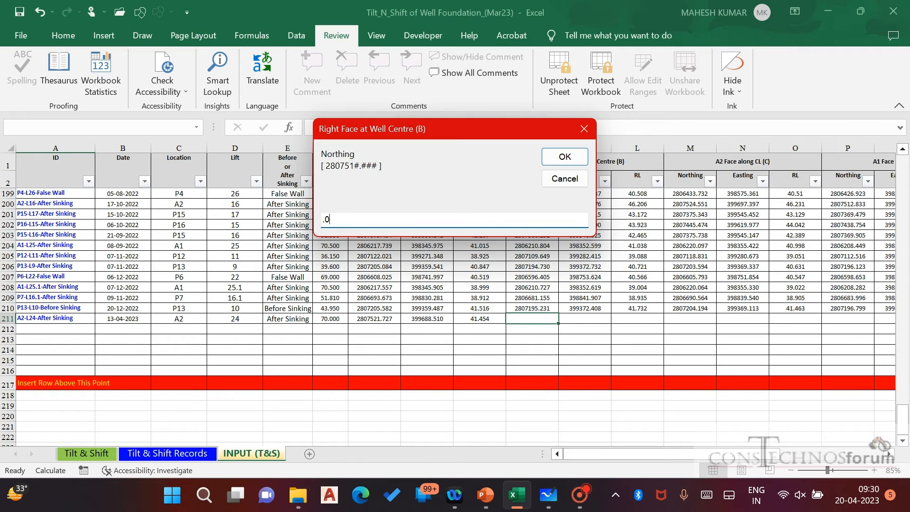
text(79)
key(Return)
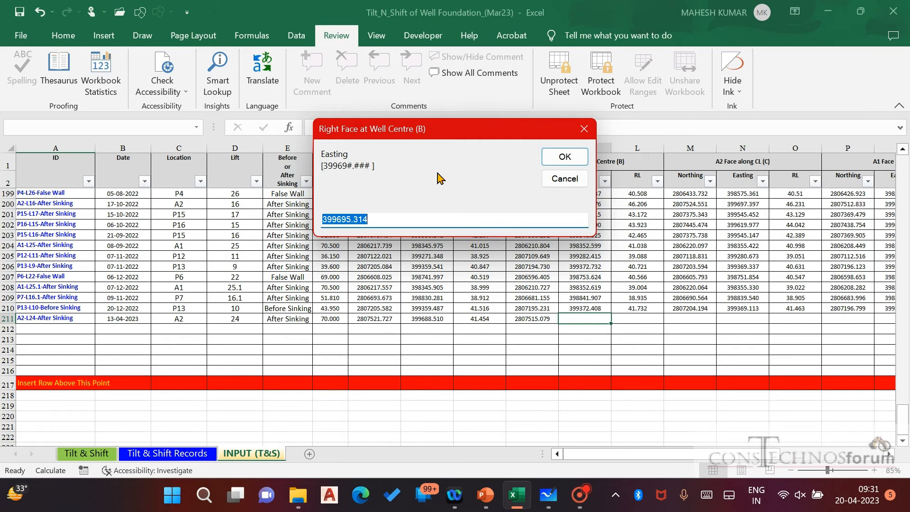
text(.435)
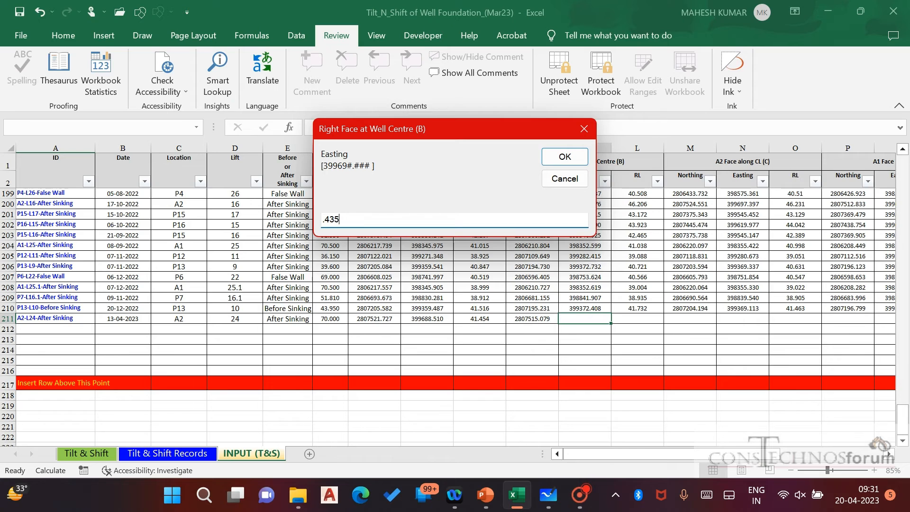
key(Return)
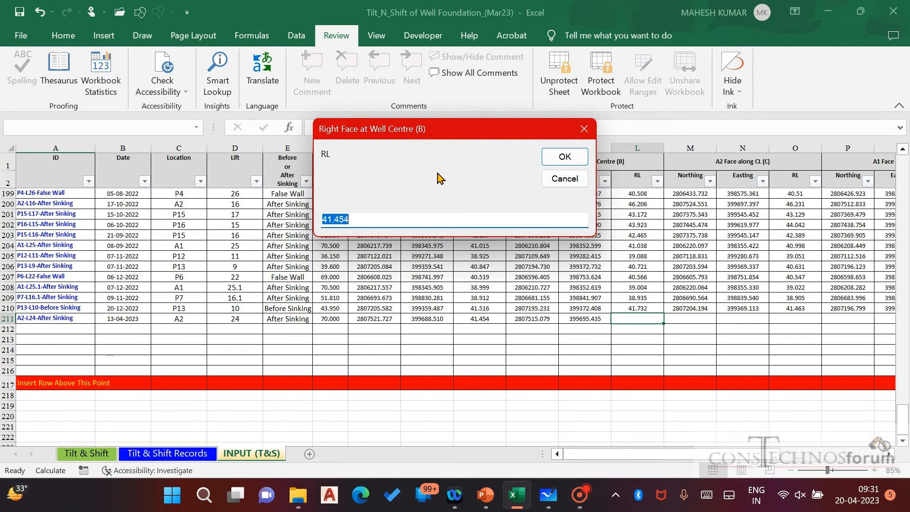
key(End)
key(BackSpace)
text(7)
key(Return)
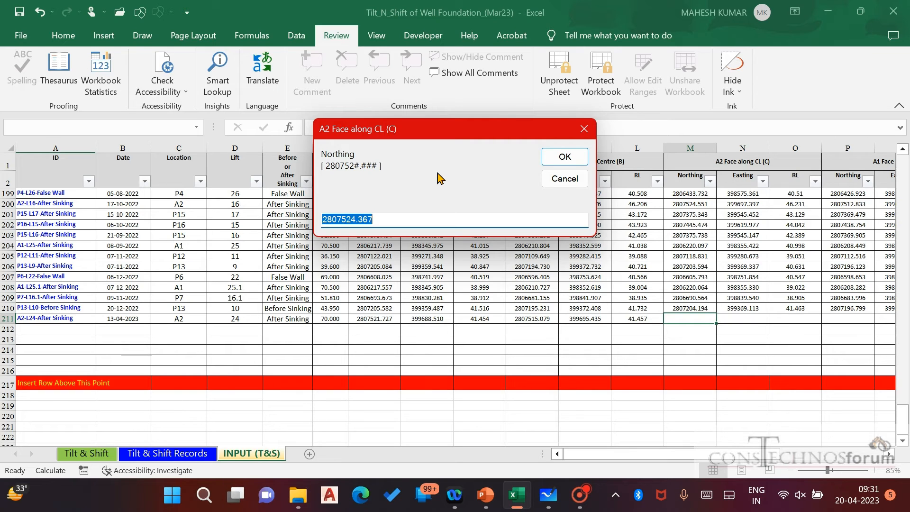
Step: Enter the A2 Face along CL (C) readings: northing 2807524.297, easting 399697.538 and RL 41.487
text(.297)
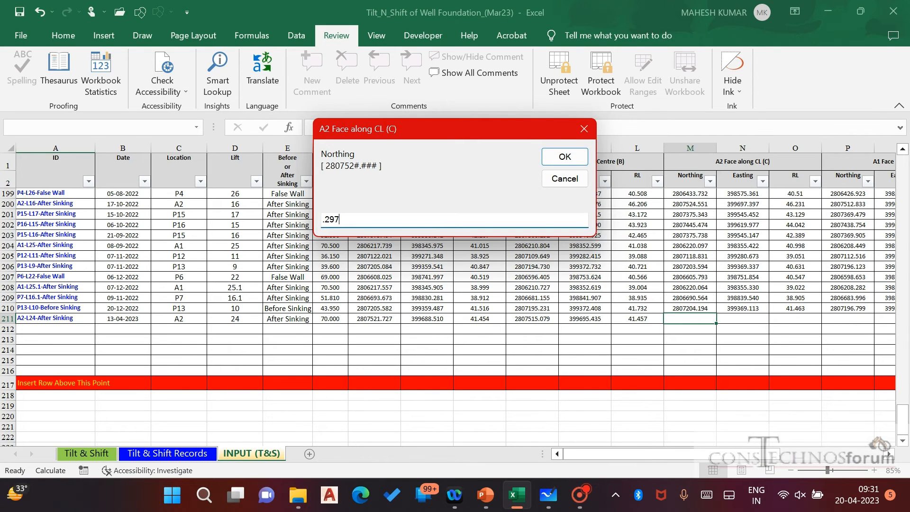
key(Return)
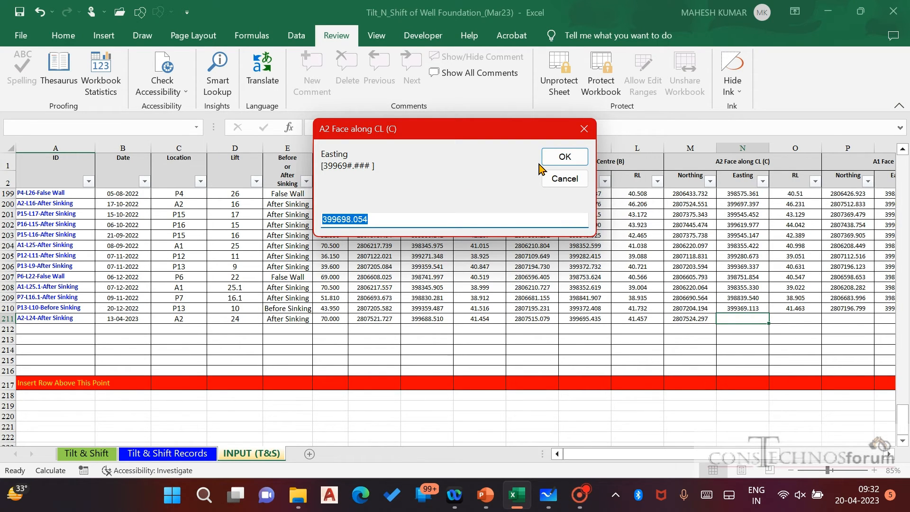
text(7)
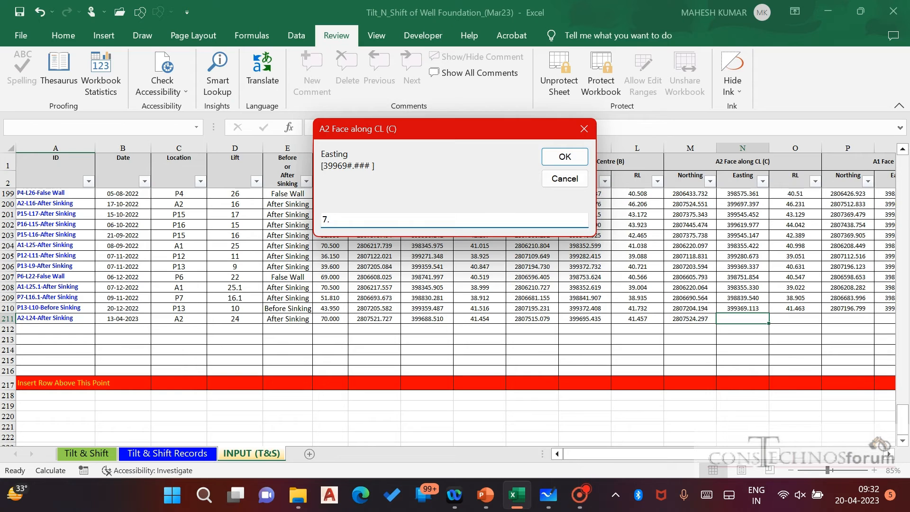
text(.538)
key(Return)
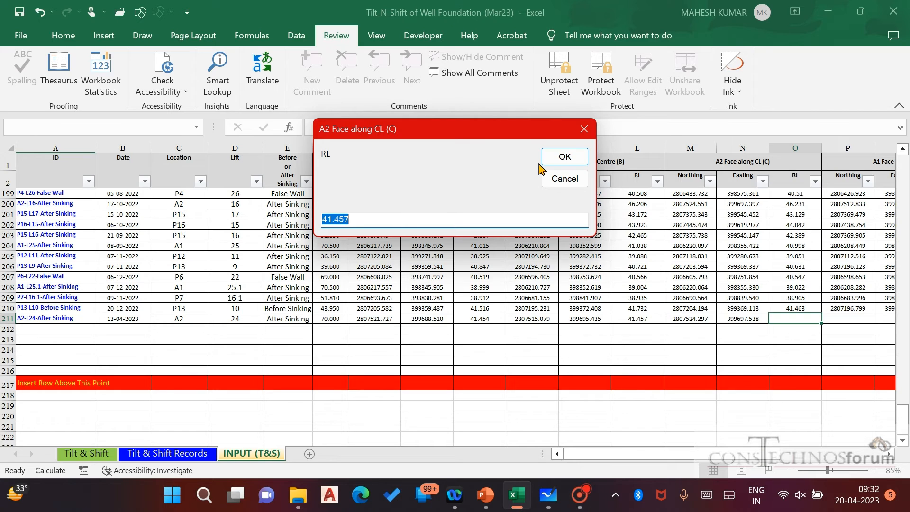
key(End)
key(BackSpace)
key(BackSpace)
text(87)
key(Return)
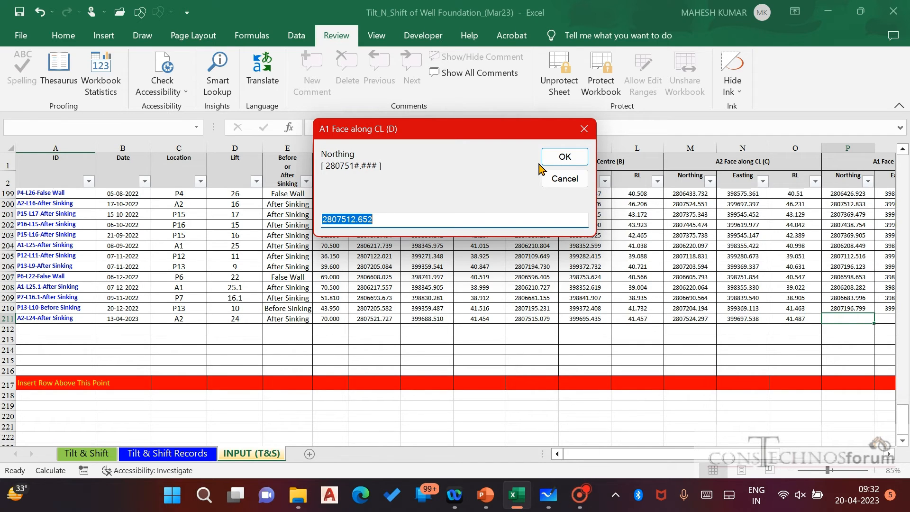
Step: Enter the A1 Face along CL (D) northing 2807512.122, easting 399685.940 and RL 41.43, and end data entry without starting another record
text(.)
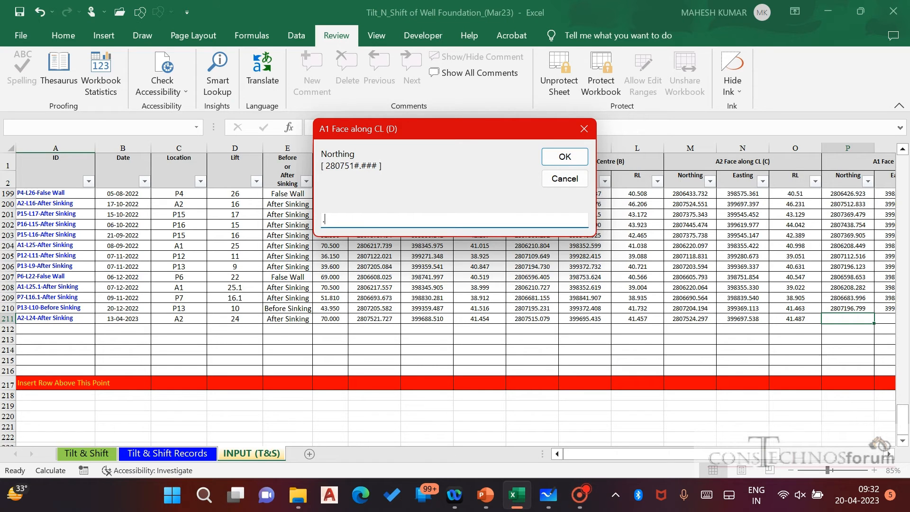
text(122)
key(Return)
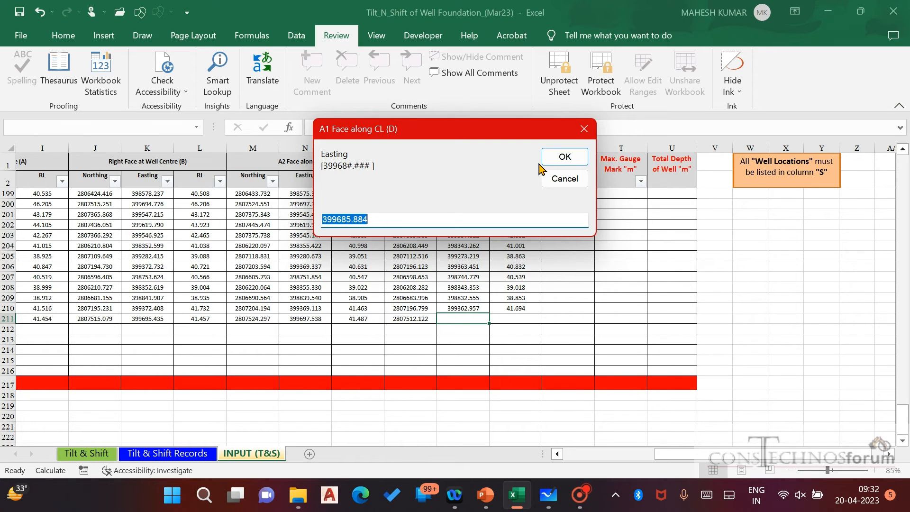
text(.94)
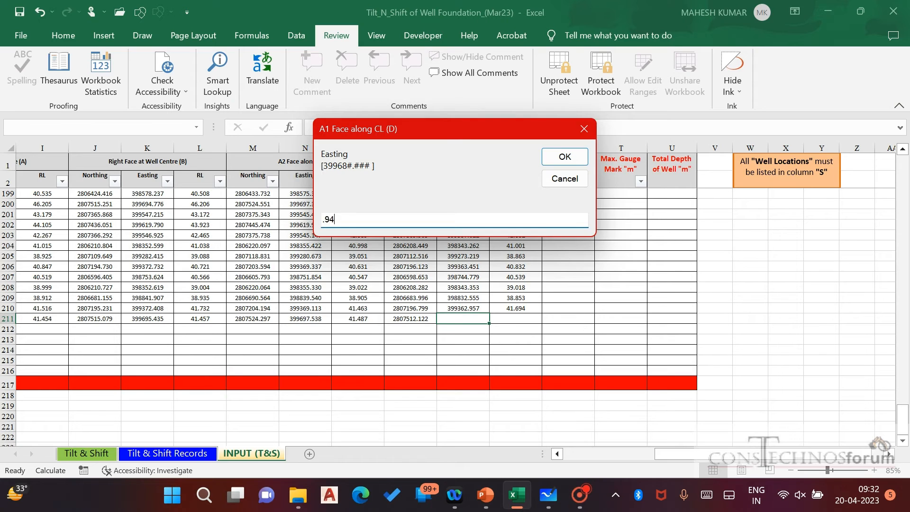
key(Return)
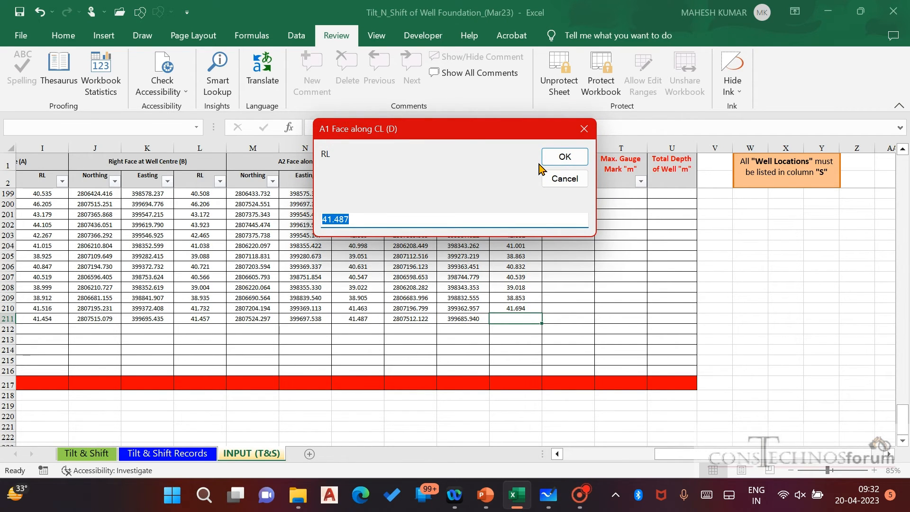
key(Right)
key(BackSpace)
key(BackSpace)
text(3)
key(Return)
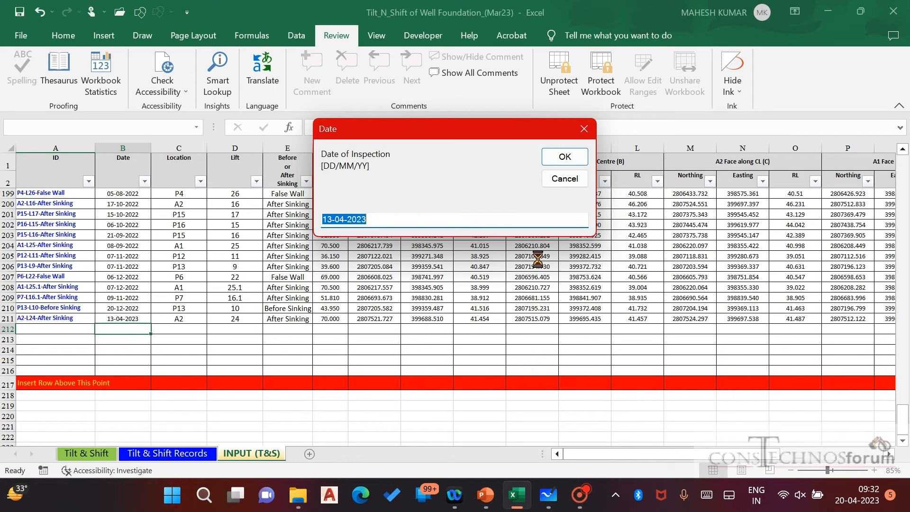
click(568, 179)
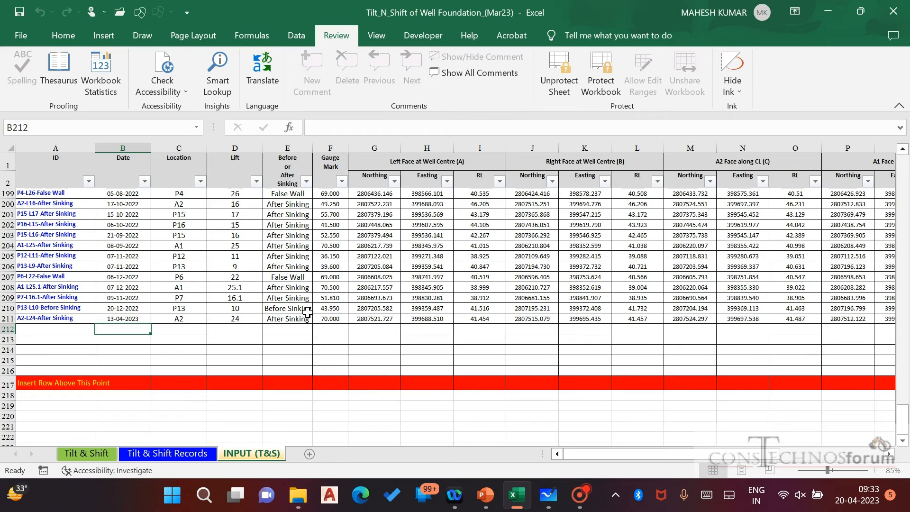
scroll(210, 357, down, 2)
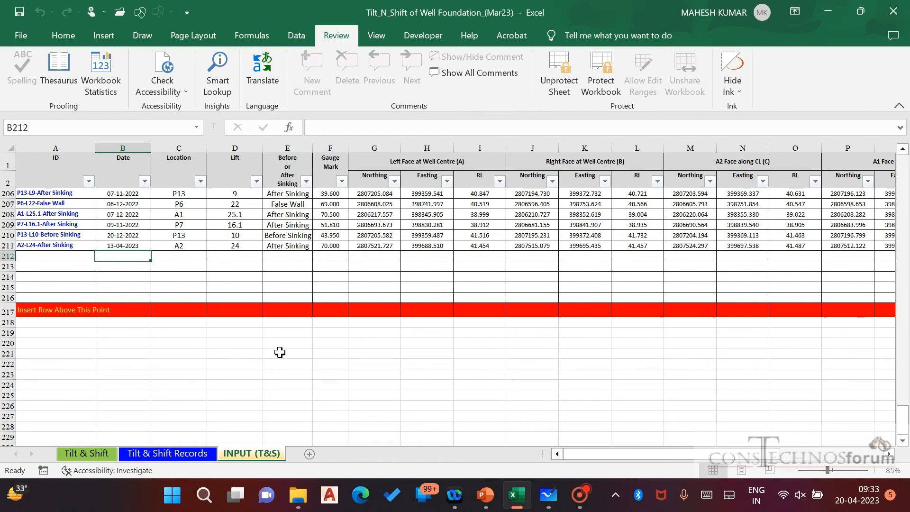
scroll(279, 354, up, 2)
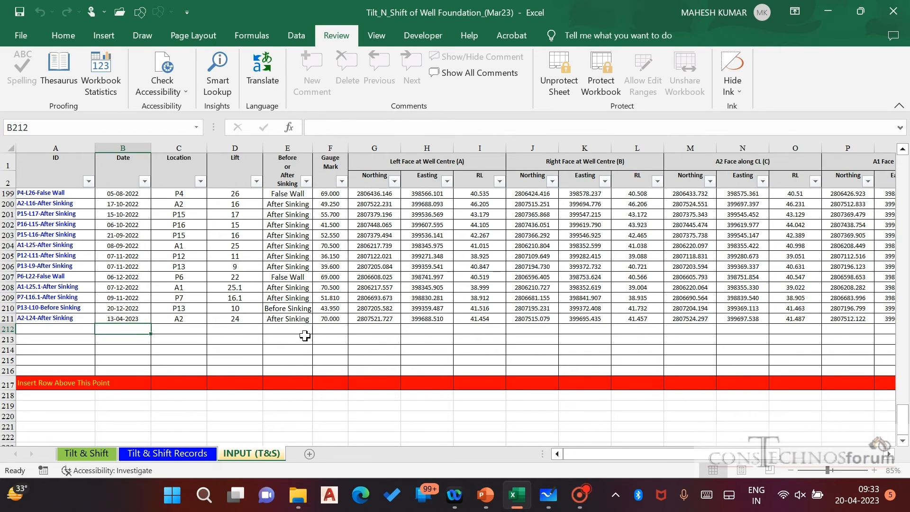
click(271, 352)
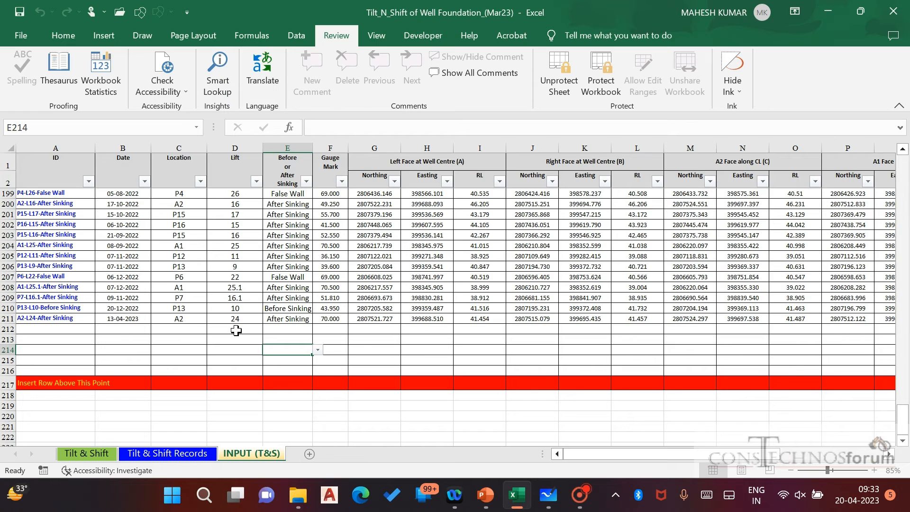
Step: Return to the Tilt & Shift sheet and set the well location beside the shift chart to A2
click(98, 456)
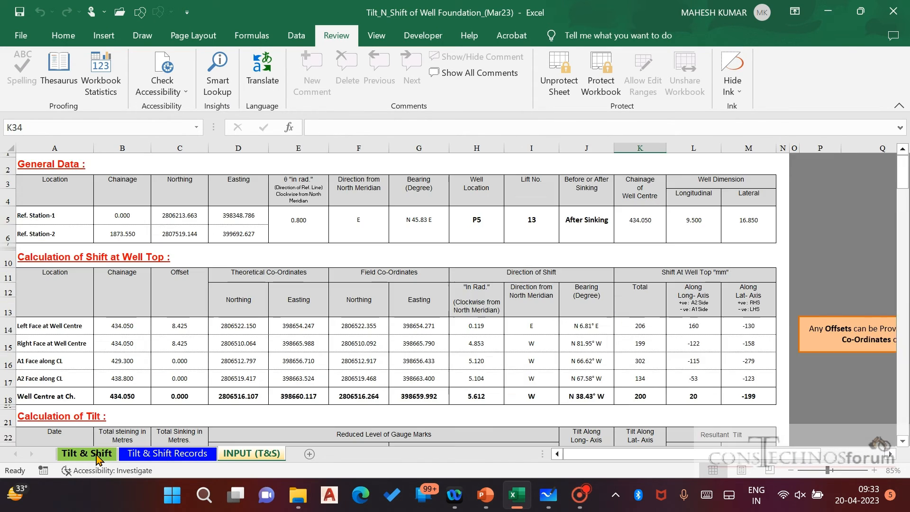
scroll(838, 380, down, 12)
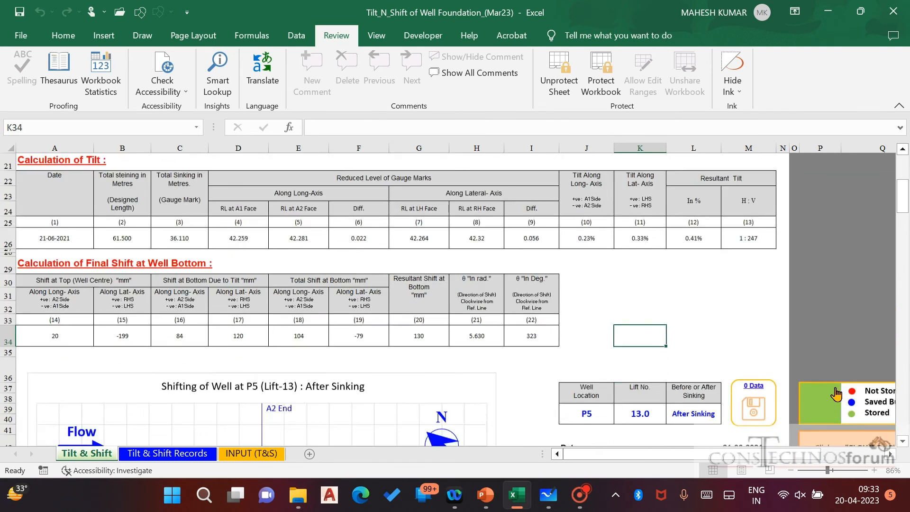
click(605, 217)
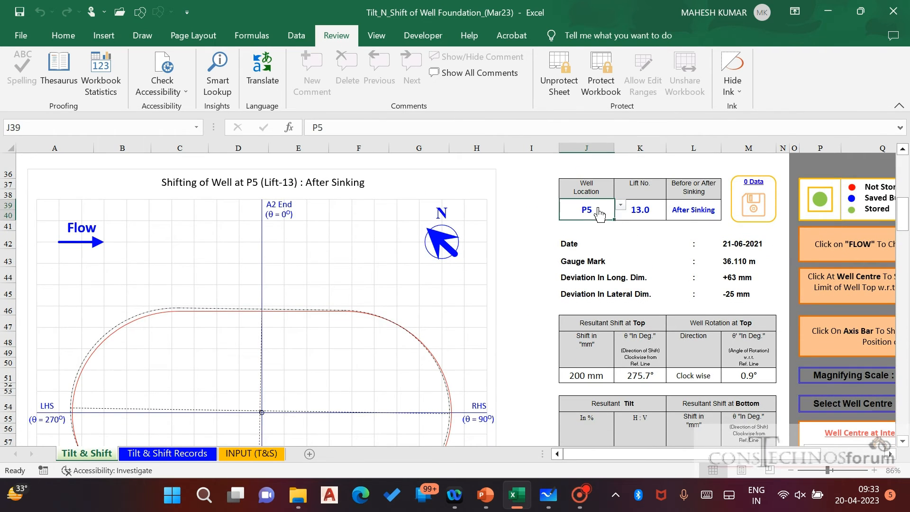
click(620, 206)
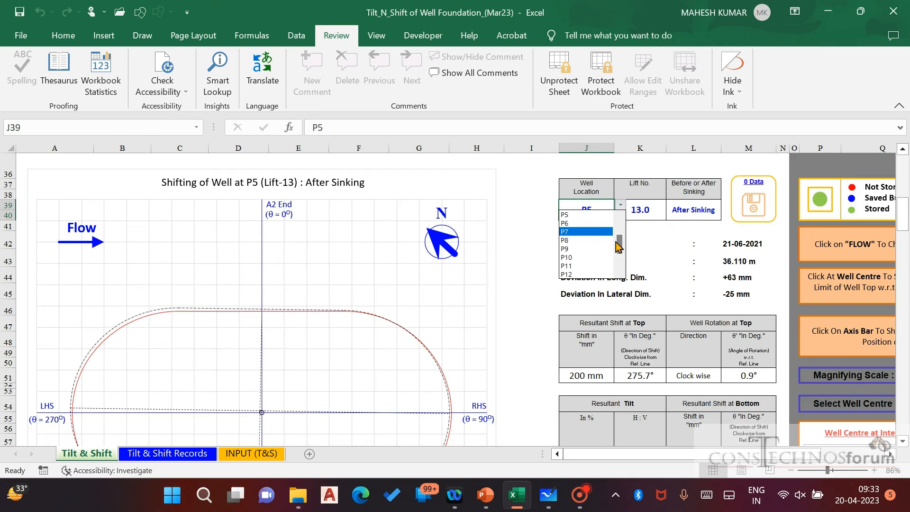
ctrl+scroll(621, 209, up, 2)
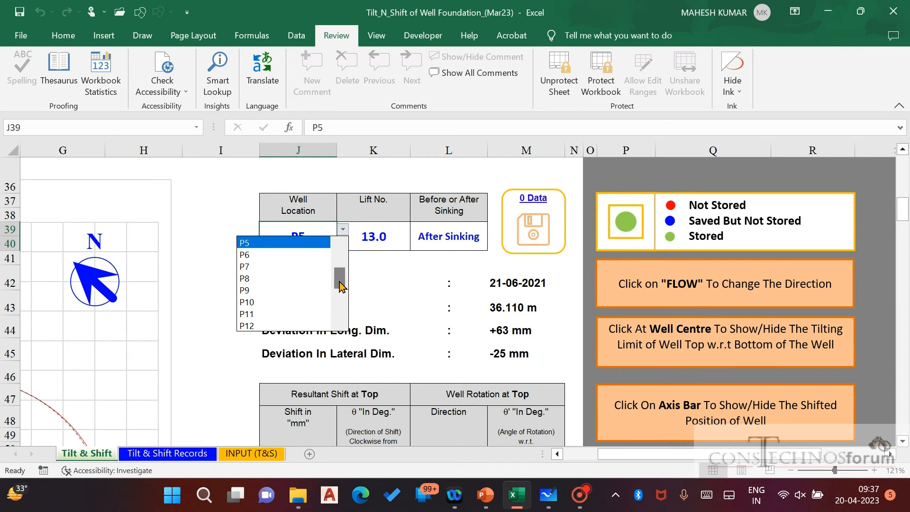
drag(344, 294, 339, 340)
drag(336, 308, 342, 302)
click(258, 327)
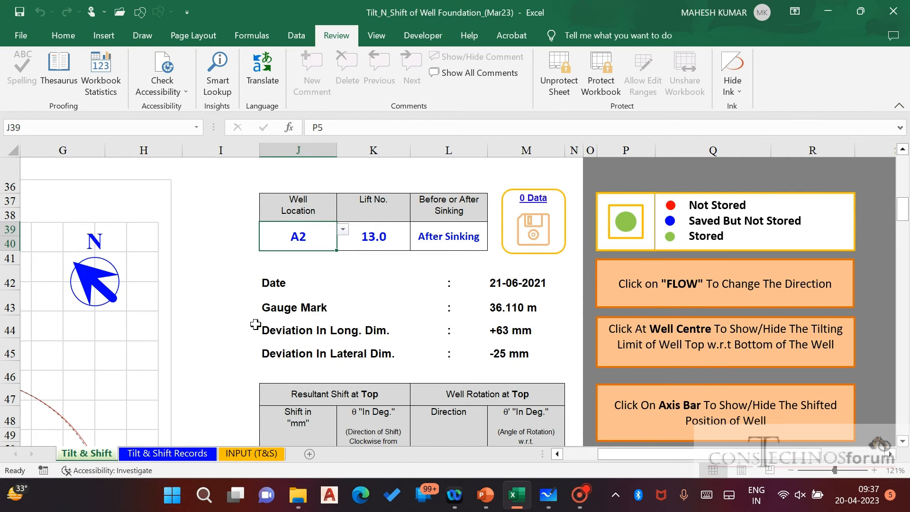
Step: Set the lift number to 24.0 and the sinking stage to After Sinking, and bring the well's shift chart into view
click(394, 232)
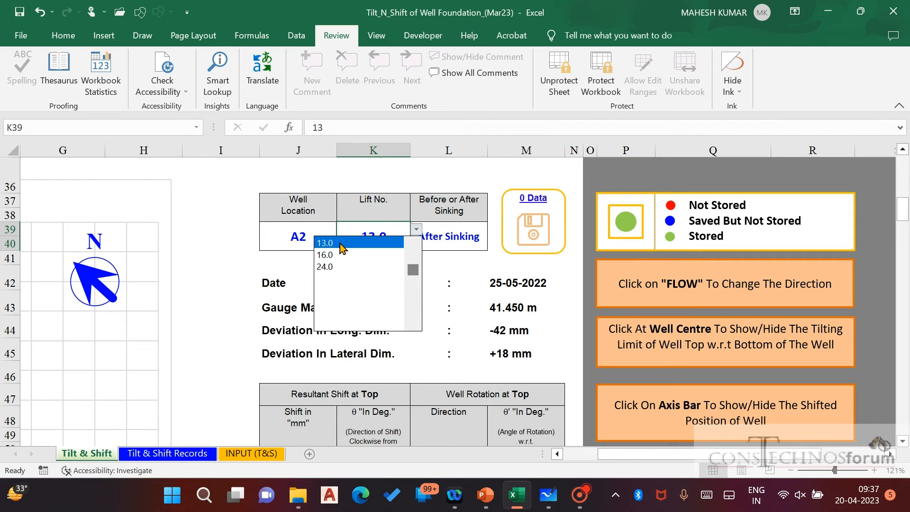
click(335, 267)
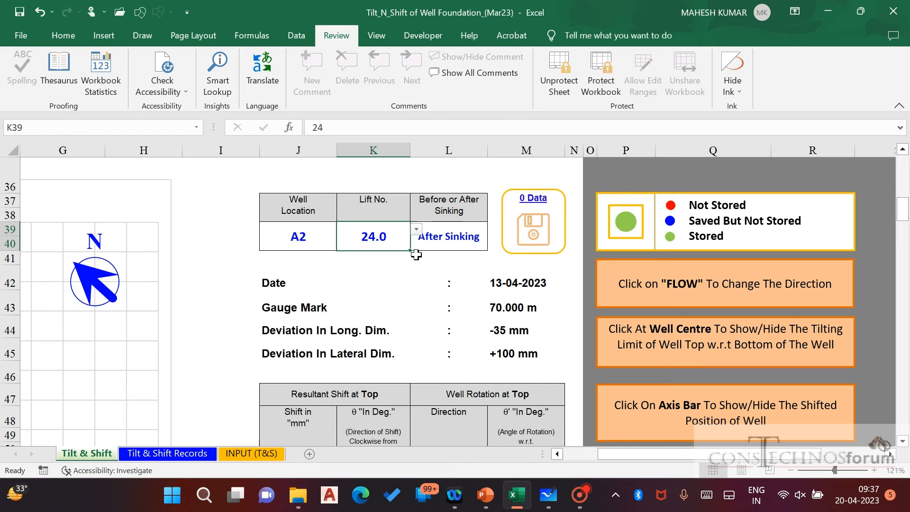
click(438, 241)
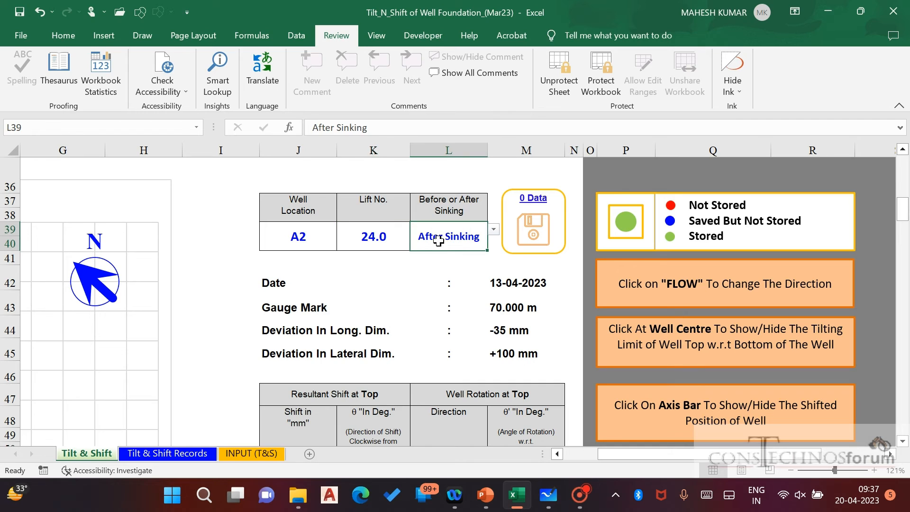
click(494, 229)
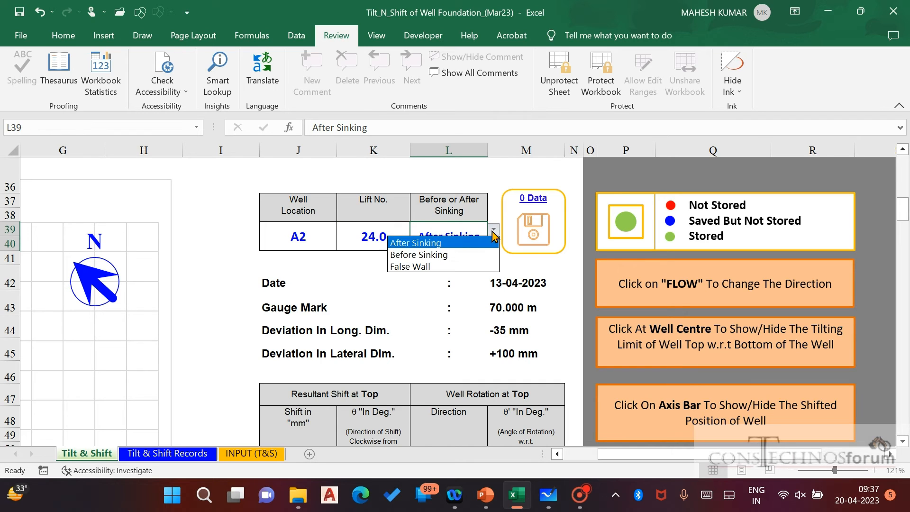
click(428, 243)
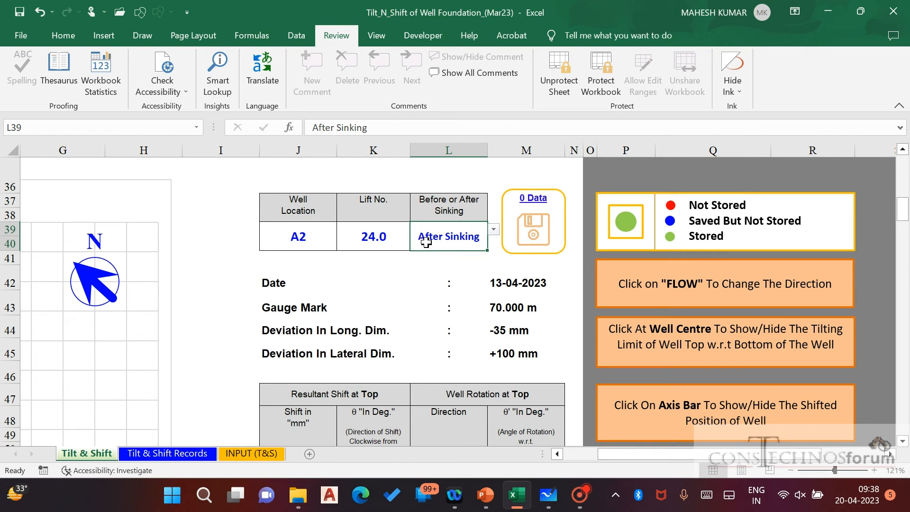
click(385, 269)
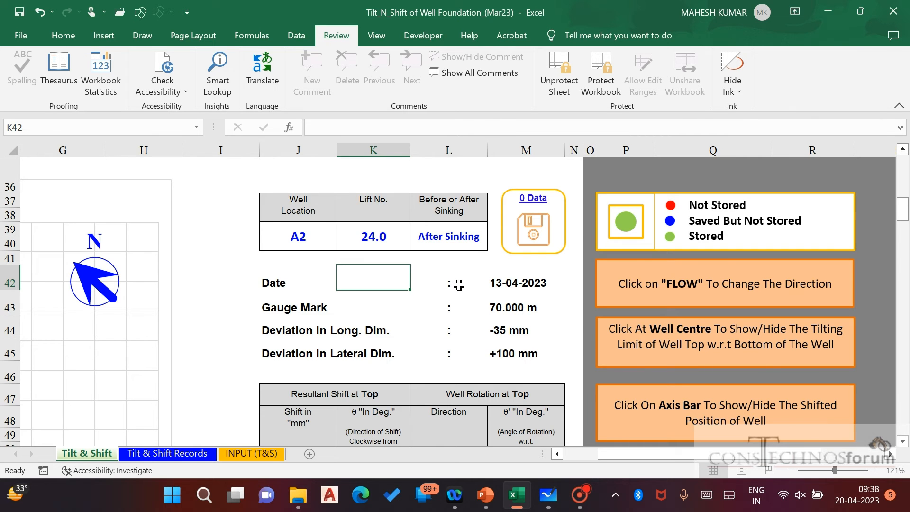
scroll(459, 284, left, 6)
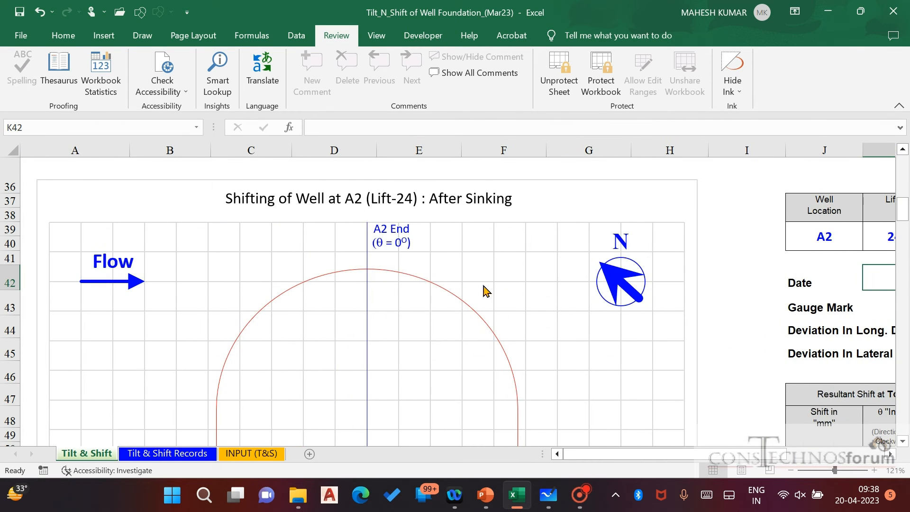
Step: Examine the A2 lift 24 shift chart, its result tables and the well's tilt and shift summary chart
scroll(531, 300, down, 5)
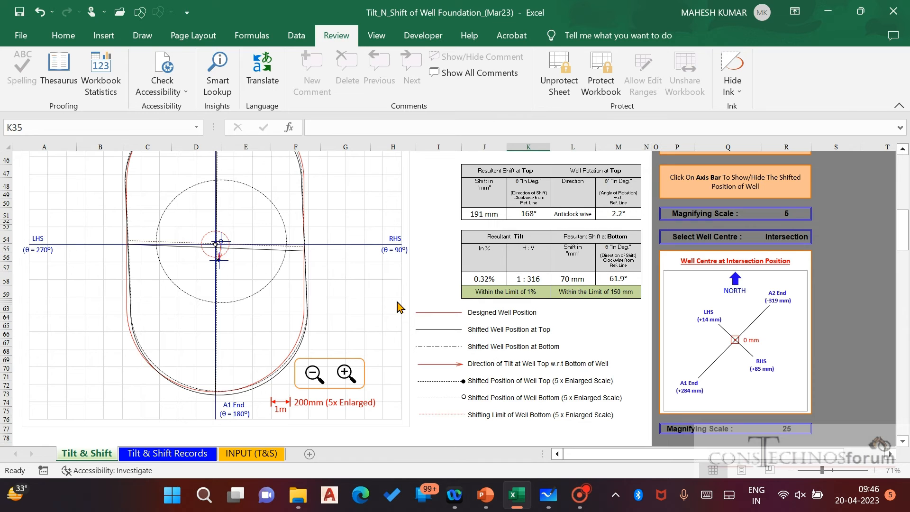
scroll(427, 308, up, 5)
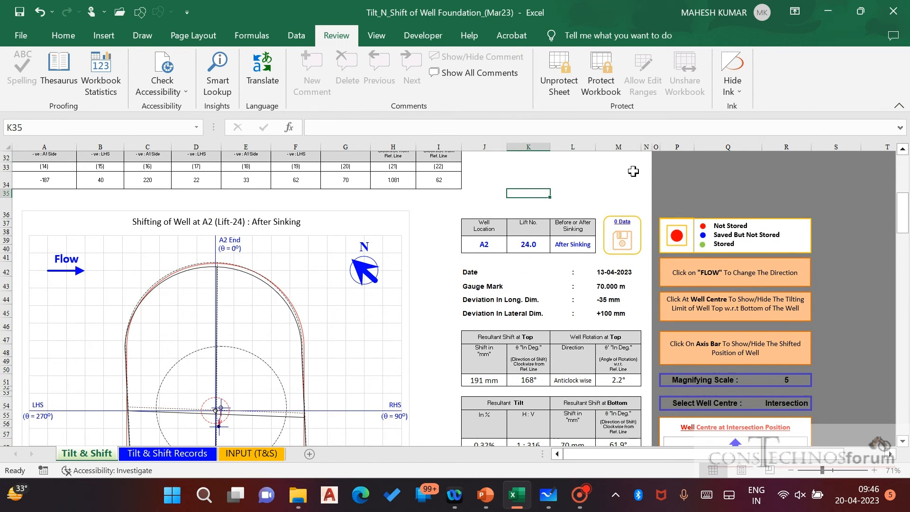
click(851, 249)
scroll(846, 249, right, 1)
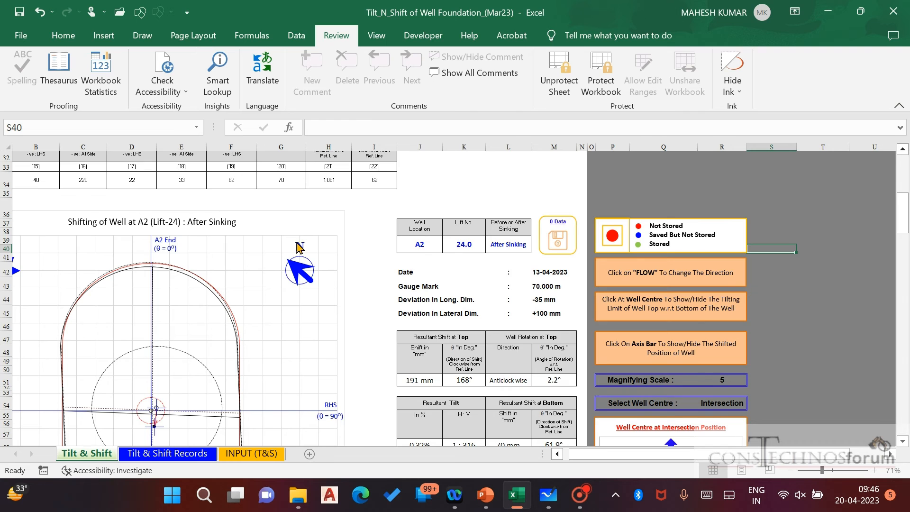
scroll(300, 256, down, 14)
scroll(300, 261, down, 7)
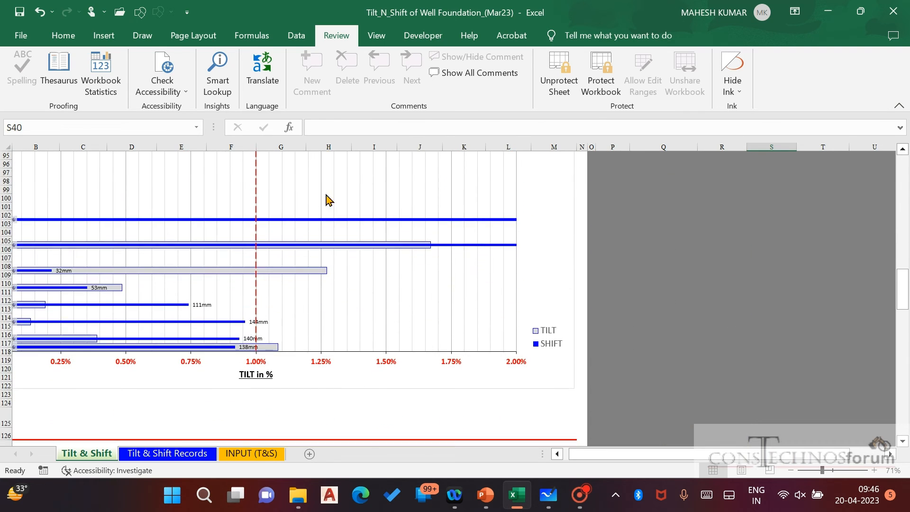
drag(672, 452, 610, 456)
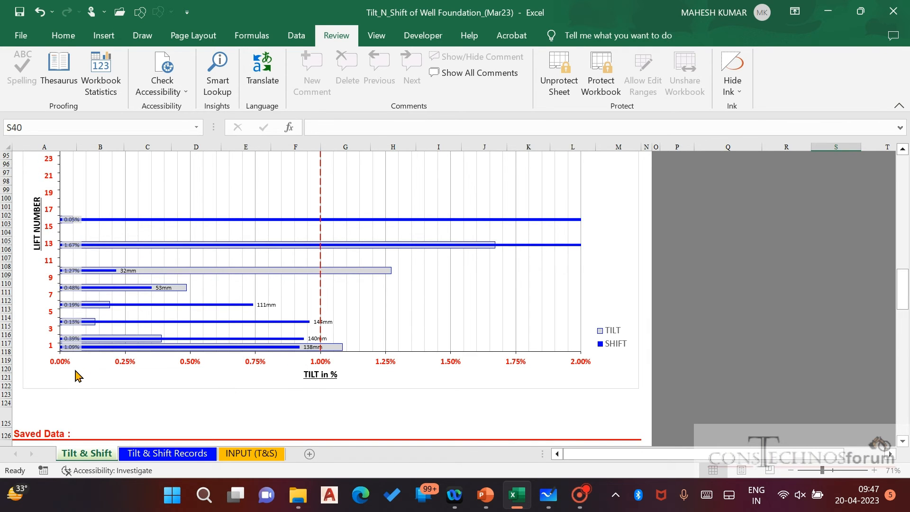
scroll(170, 370, up, 5)
scroll(305, 254, down, 2)
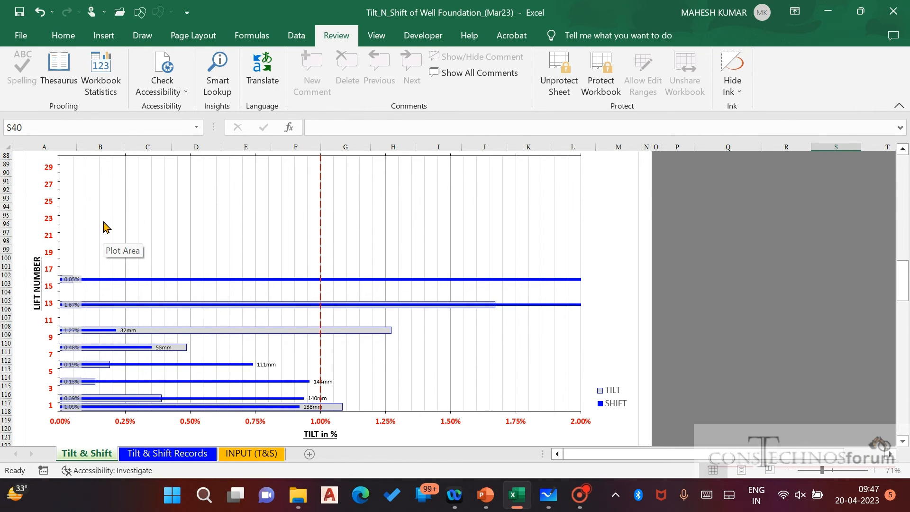
scroll(683, 337, up, 10)
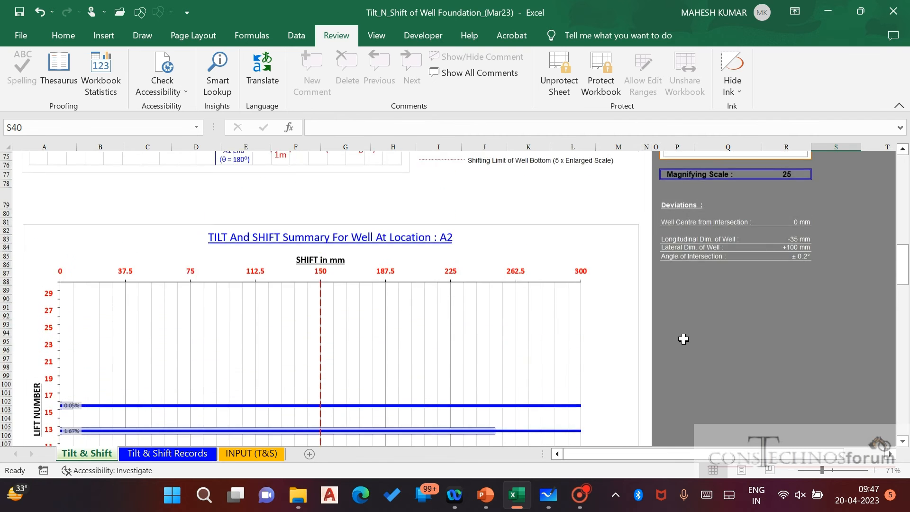
Step: Save the calculated A2 lift 24 After Sinking results to the Saved Data table
scroll(684, 345, up, 7)
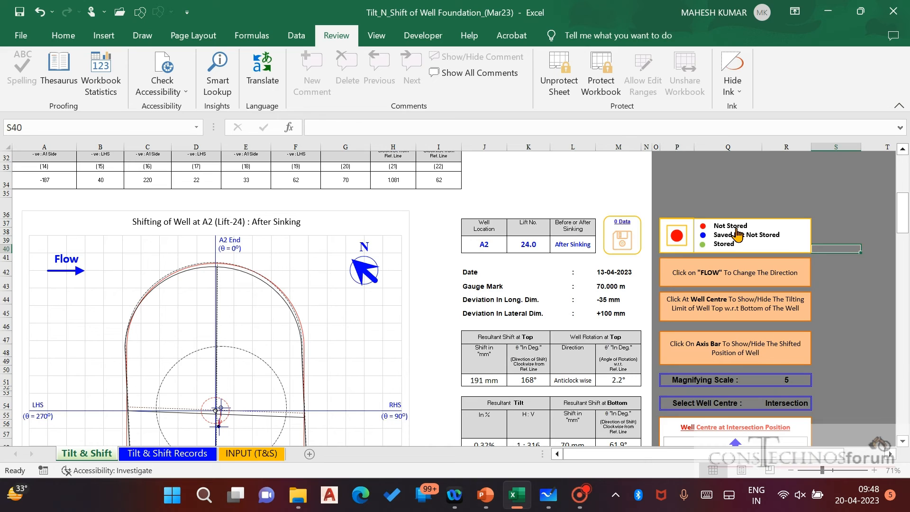
click(625, 247)
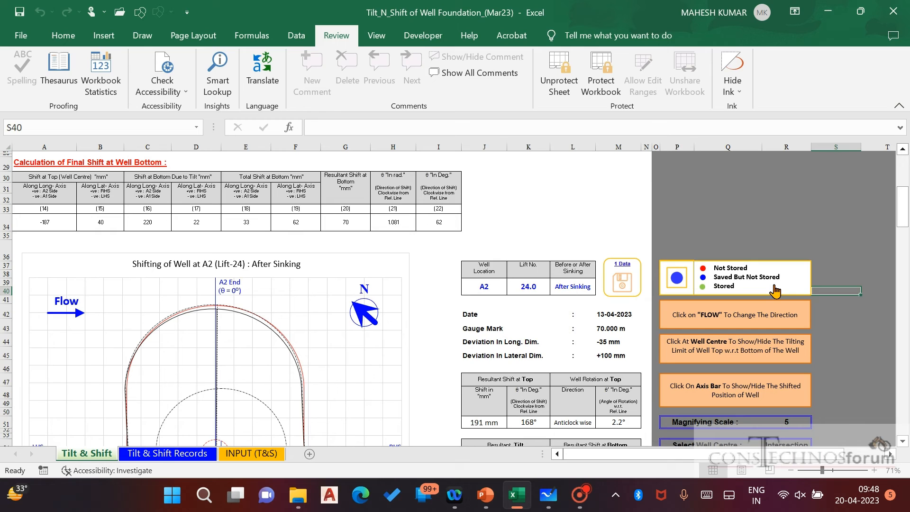
Step: Set the well location beside the shift chart to P16 and the lift number to 7.0
click(495, 288)
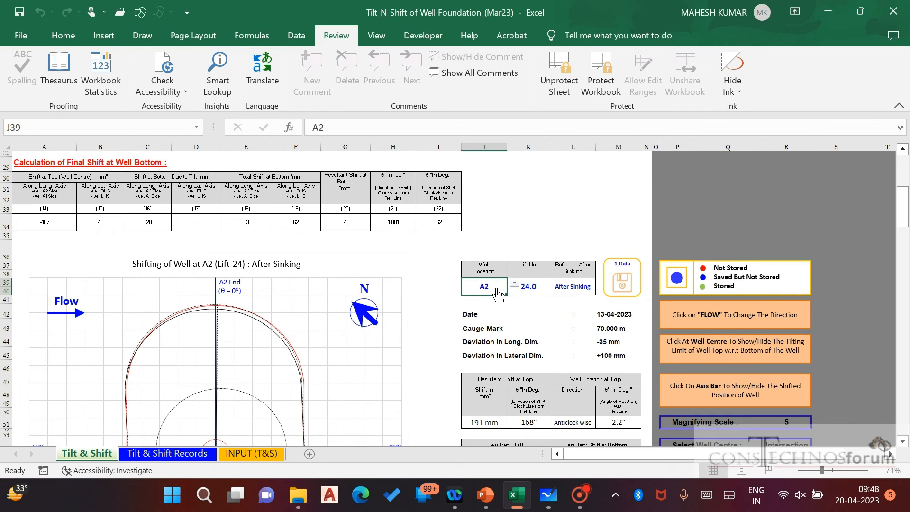
click(514, 284)
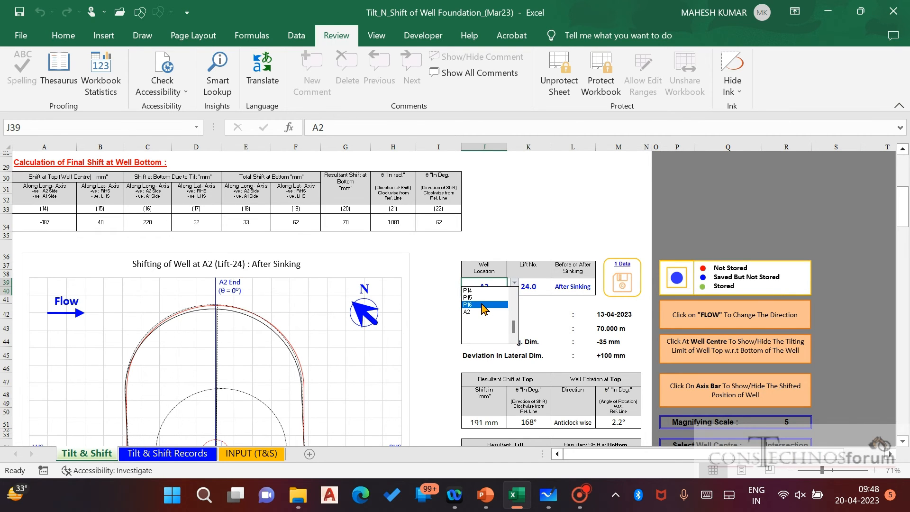
click(483, 305)
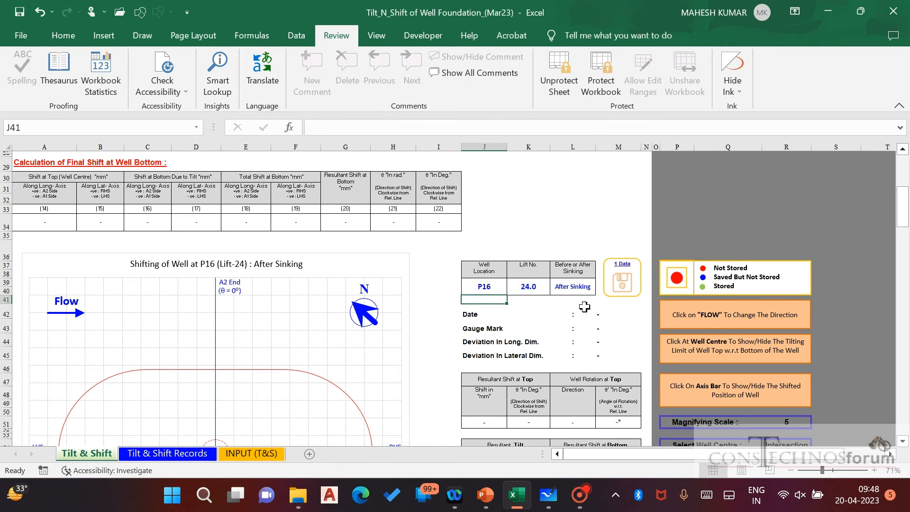
click(531, 287)
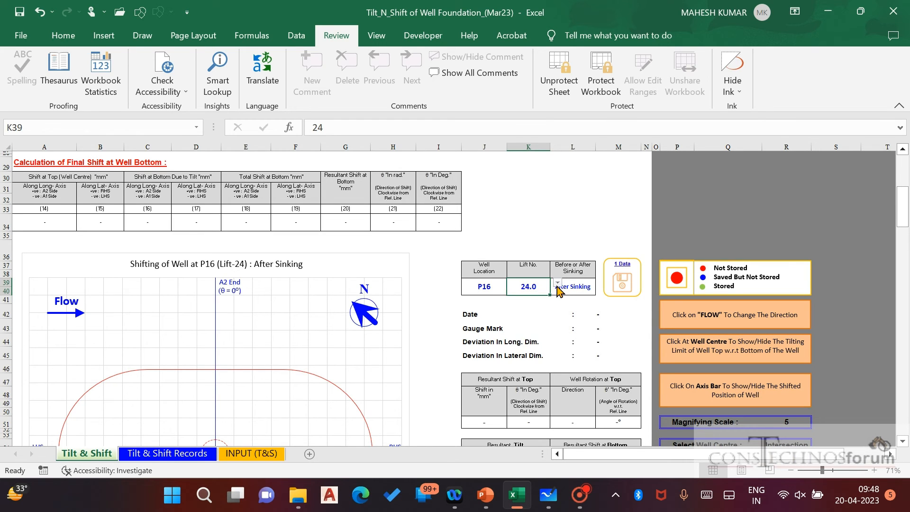
click(558, 283)
click(525, 334)
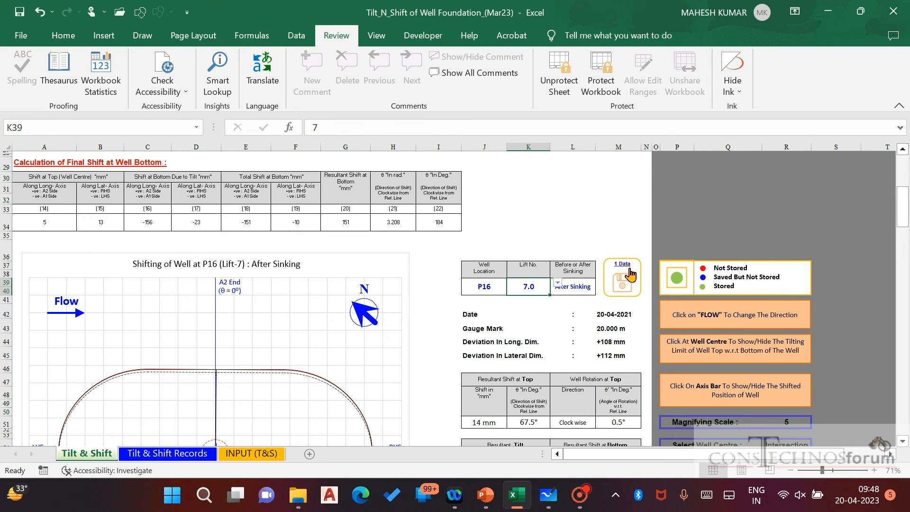
Step: Check the Saved Data table, and set the well location back to A2 with lift number 24.0
scroll(480, 256, down, 18)
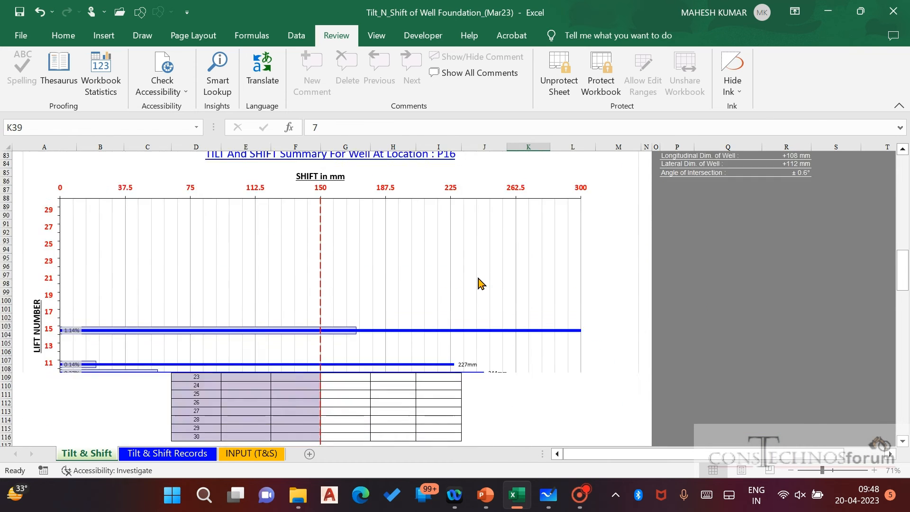
scroll(479, 283, down, 14)
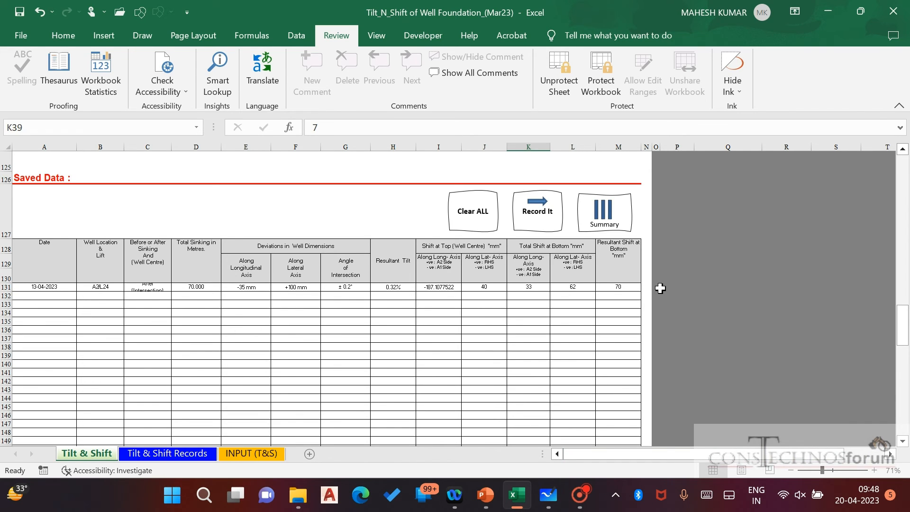
scroll(616, 313, up, 20)
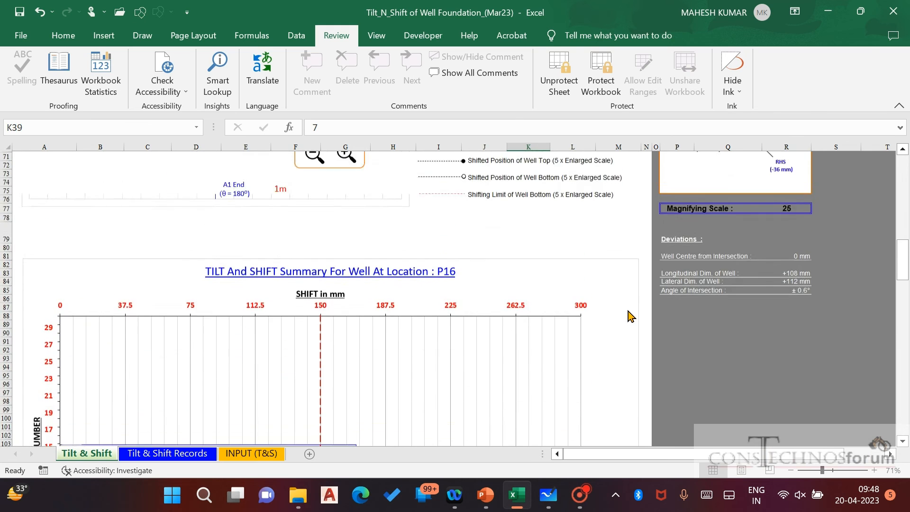
scroll(626, 309, up, 7)
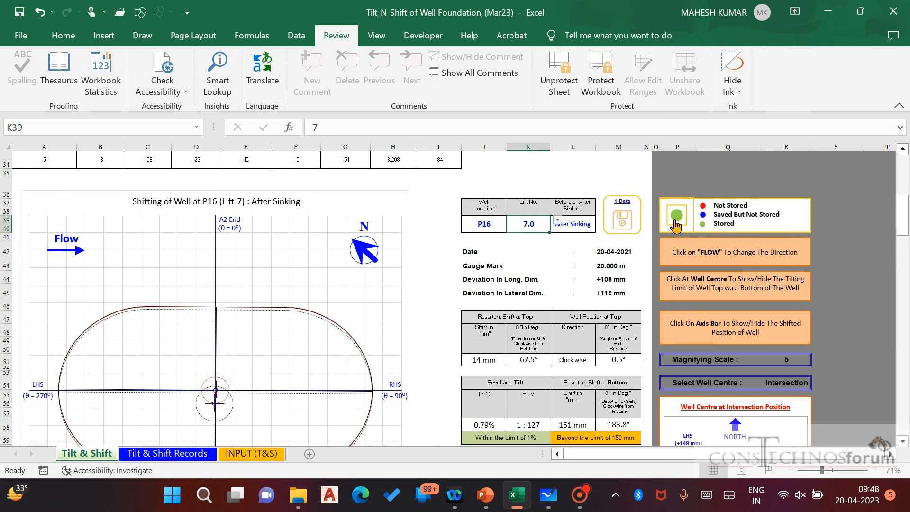
click(485, 225)
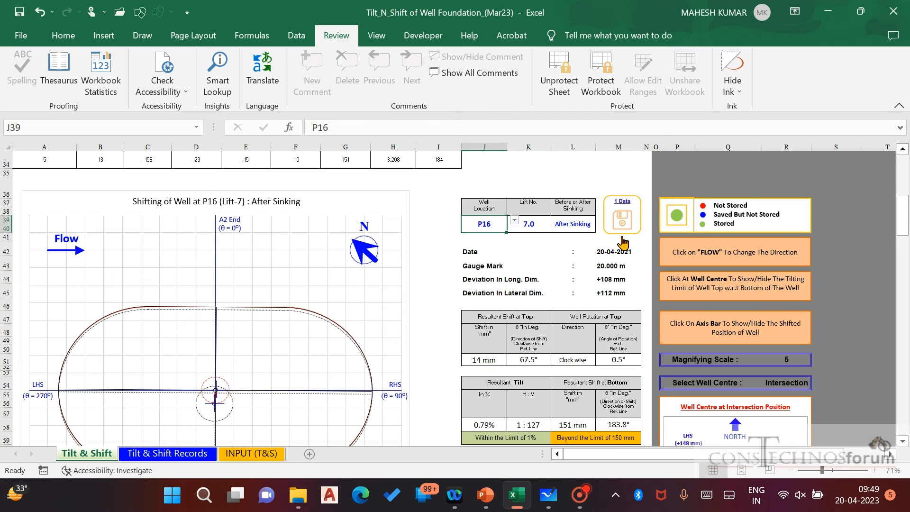
click(513, 221)
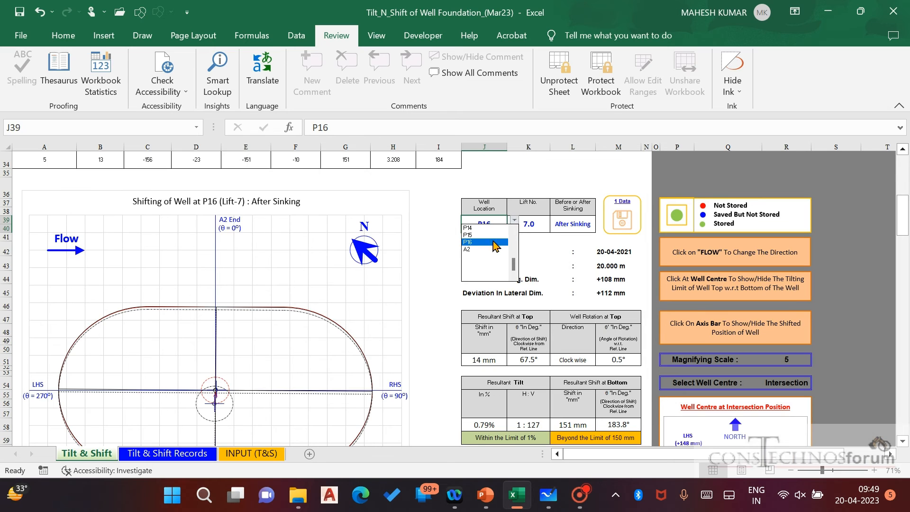
click(486, 250)
click(527, 227)
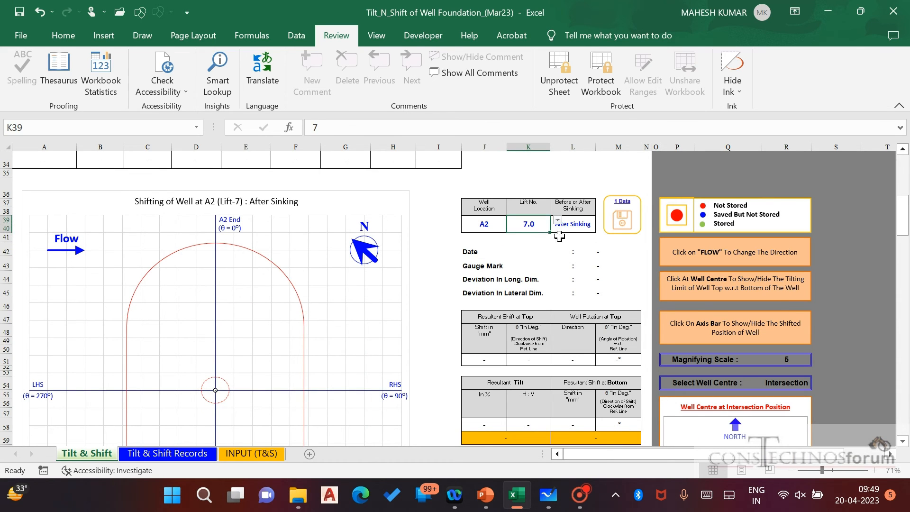
click(558, 221)
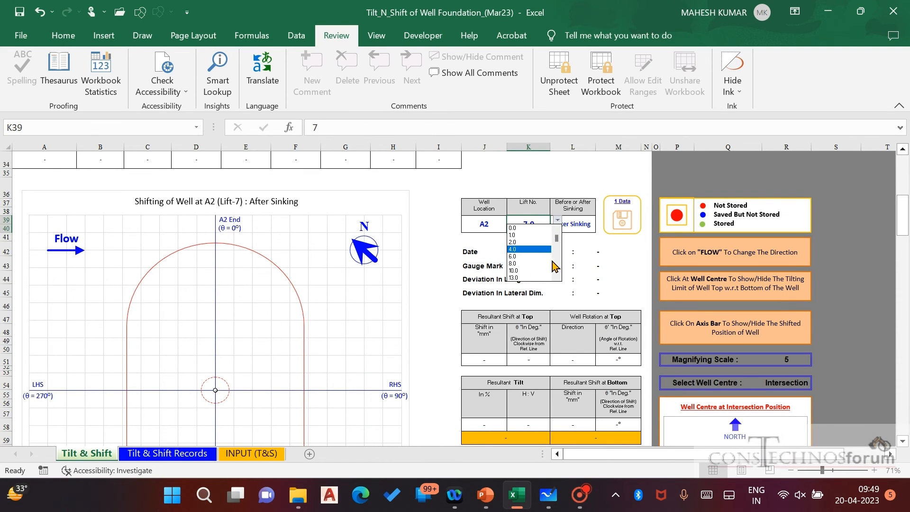
scroll(557, 274, down, 3)
click(528, 237)
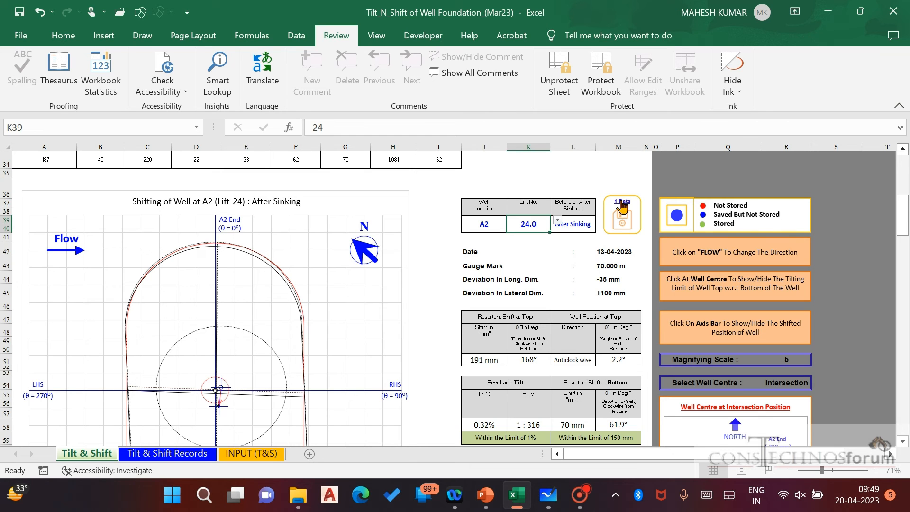
Step: Store the saved A2 lift 24 data in the Tilt & Shift Records sheet and return to the calculation sheet
click(677, 219)
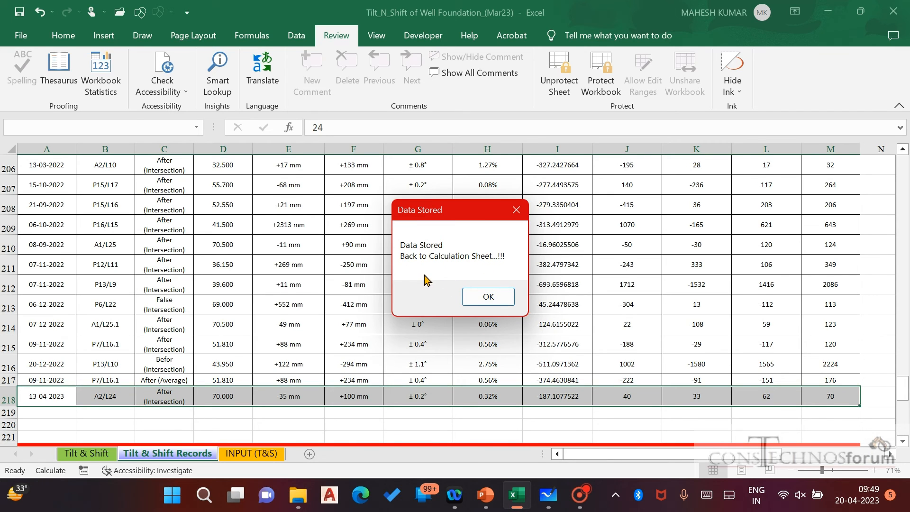
click(489, 297)
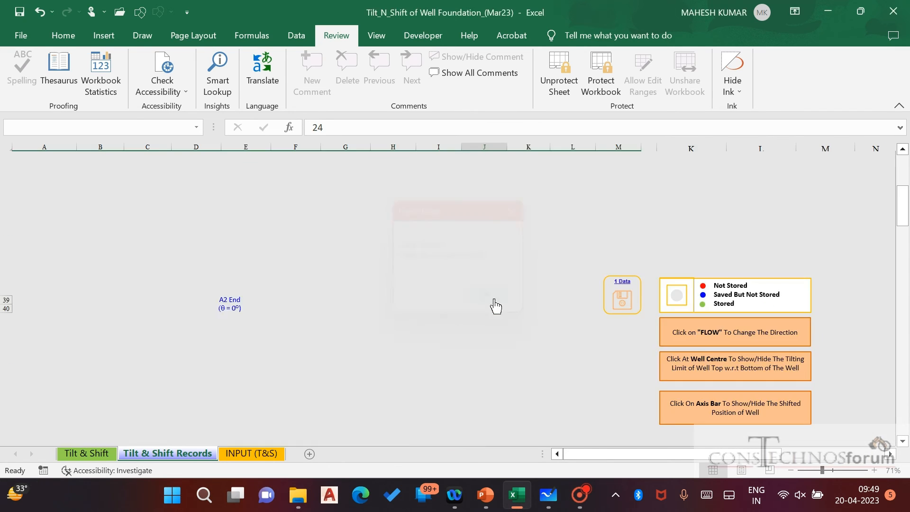
click(696, 237)
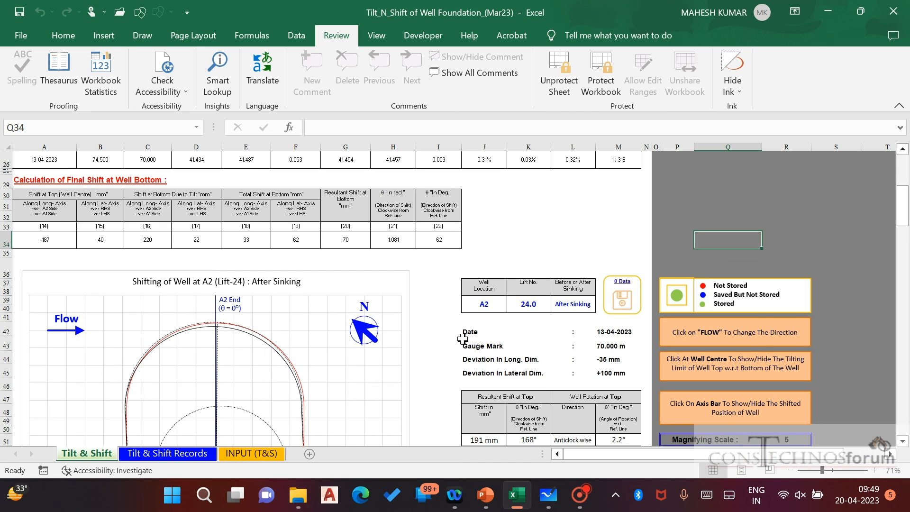
Step: Examine the Saved Data table and the tilt and shift summary chart for well A2 after storing the record
scroll(460, 346, down, 20)
scroll(463, 347, down, 10)
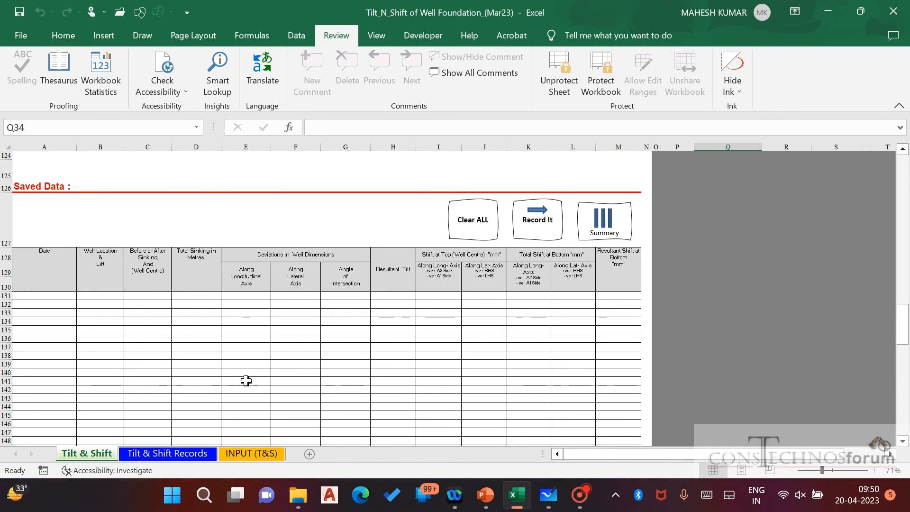
scroll(439, 375, up, 20)
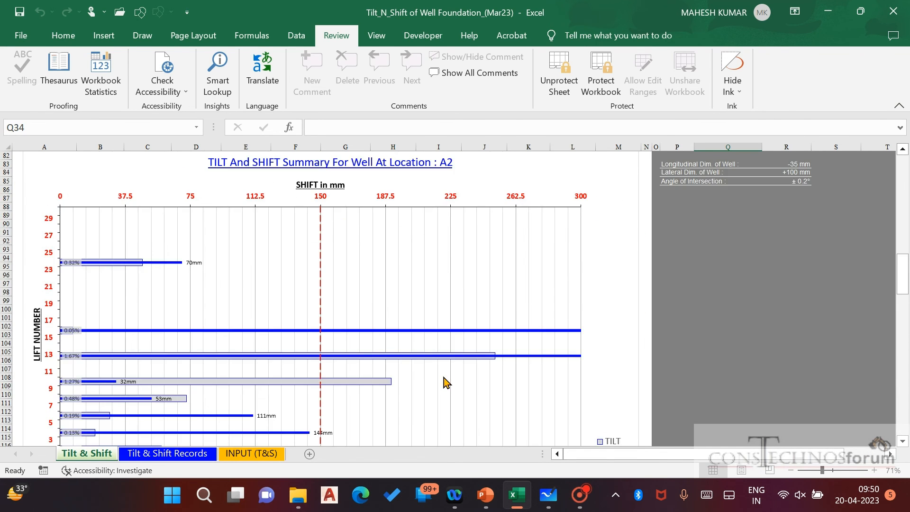
scroll(445, 384, up, 10)
scroll(446, 384, down, 20)
scroll(446, 384, down, 3)
scroll(210, 273, down, 6)
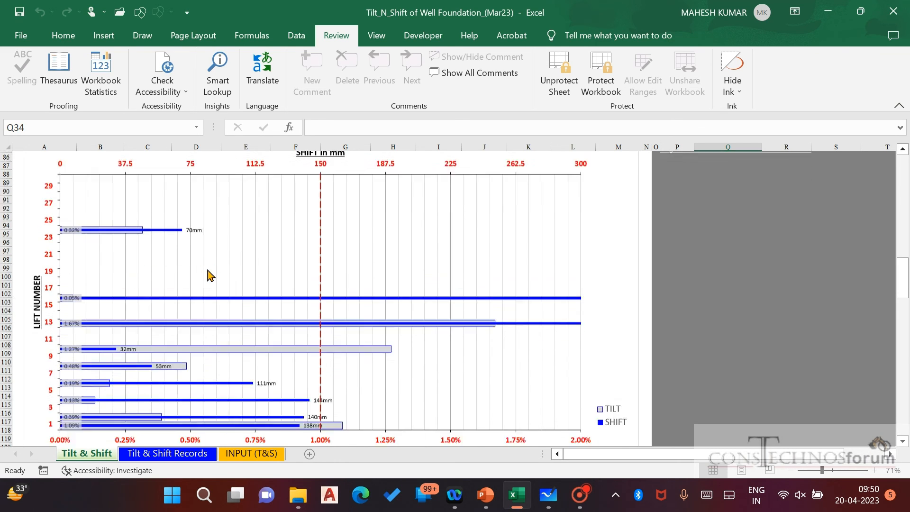
scroll(388, 372, up, 7)
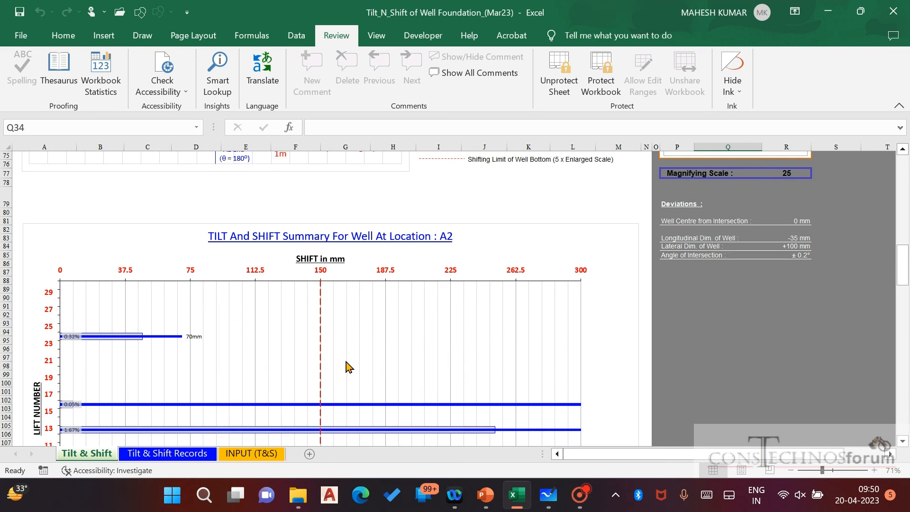
scroll(349, 365, down, 3)
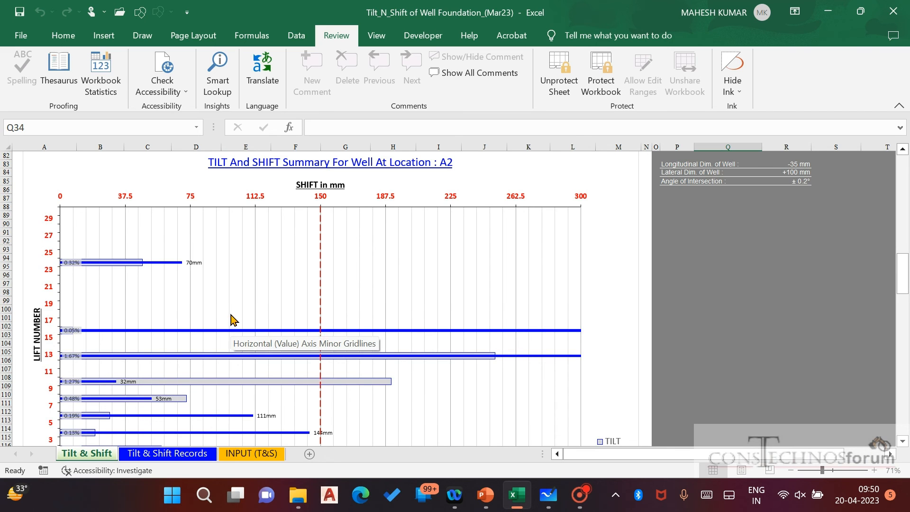
scroll(229, 319, down, 3)
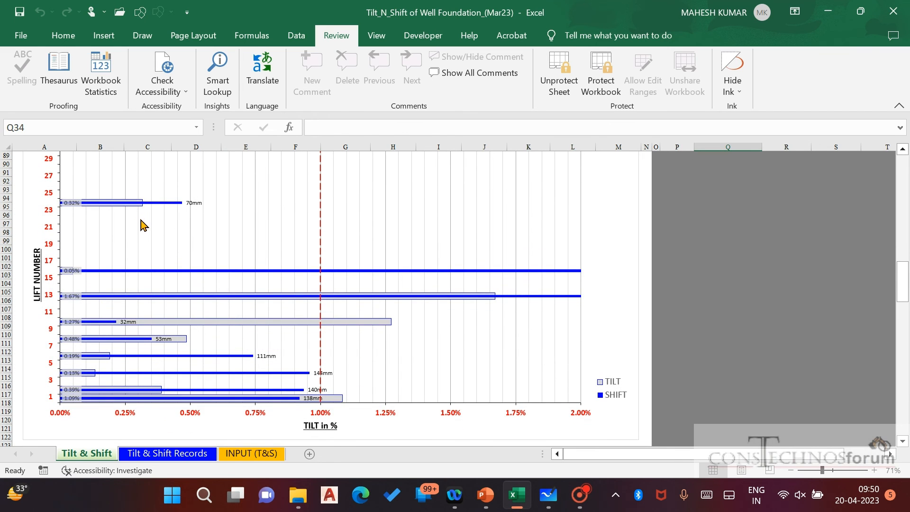
scroll(596, 303, up, 7)
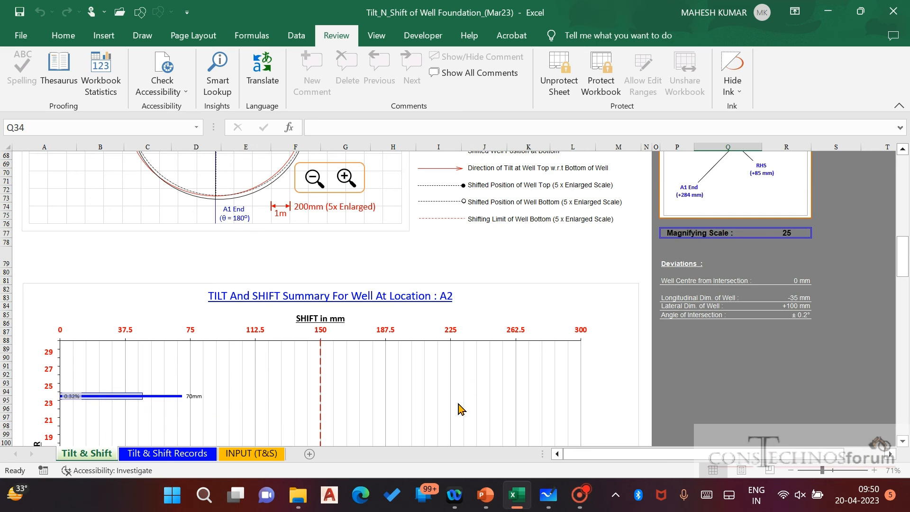
Step: Review the A2 lift 24 storage status, result tables and well centre at intersection position diagram
scroll(649, 329, up, 10)
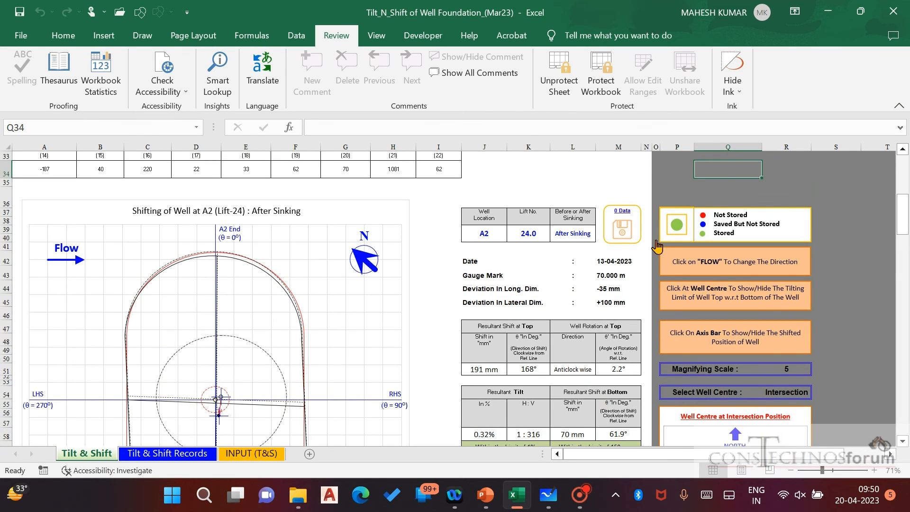
scroll(694, 280, down, 3)
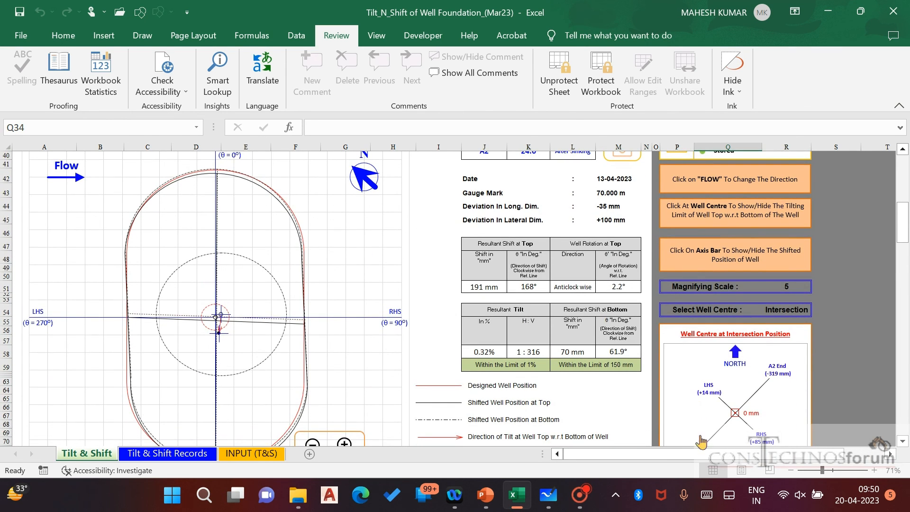
scroll(713, 392, down, 3)
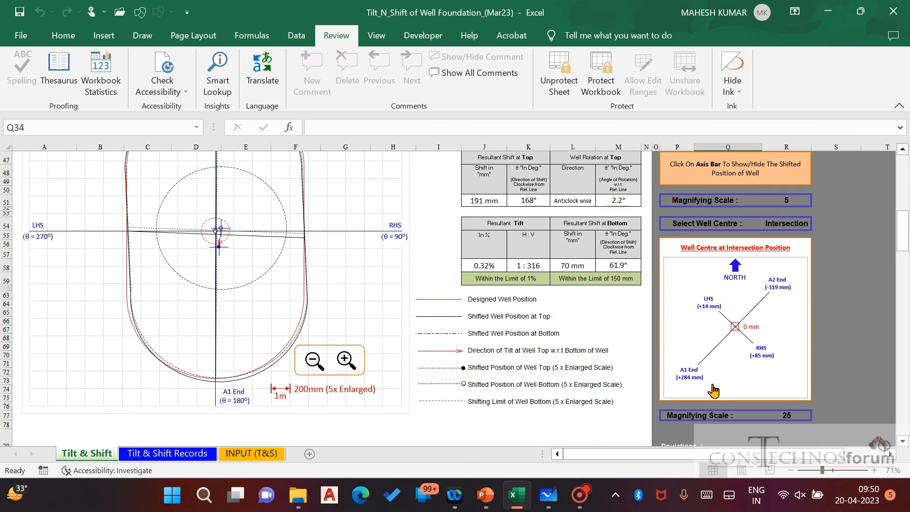